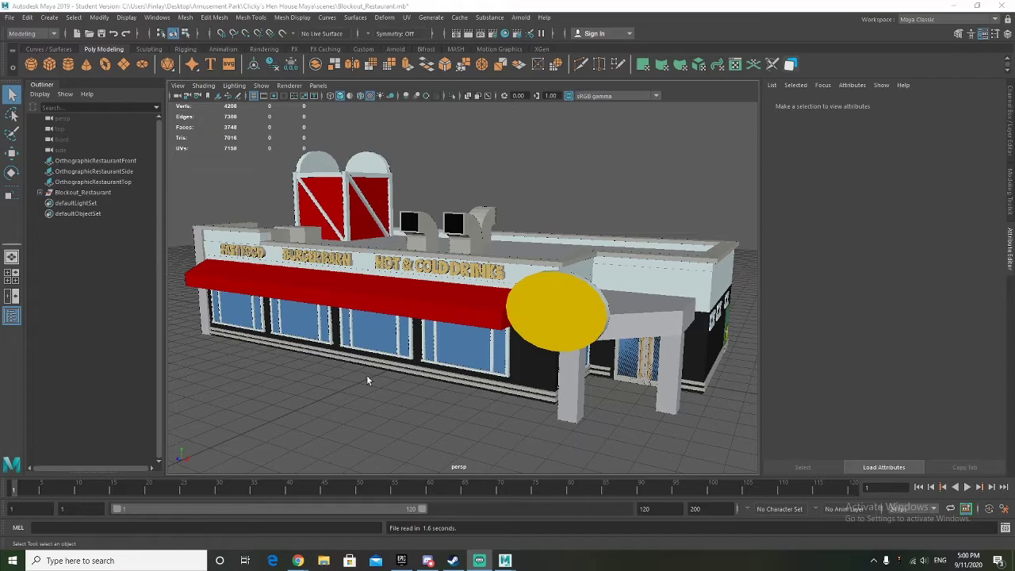
# Step: Duplicate the entire Blockout_Restaurant group
pyautogui.keyDown('alt'); pyautogui.moveTo(373, 374); pyautogui.dragTo(467, 330); pyautogui.keyUp('alt')
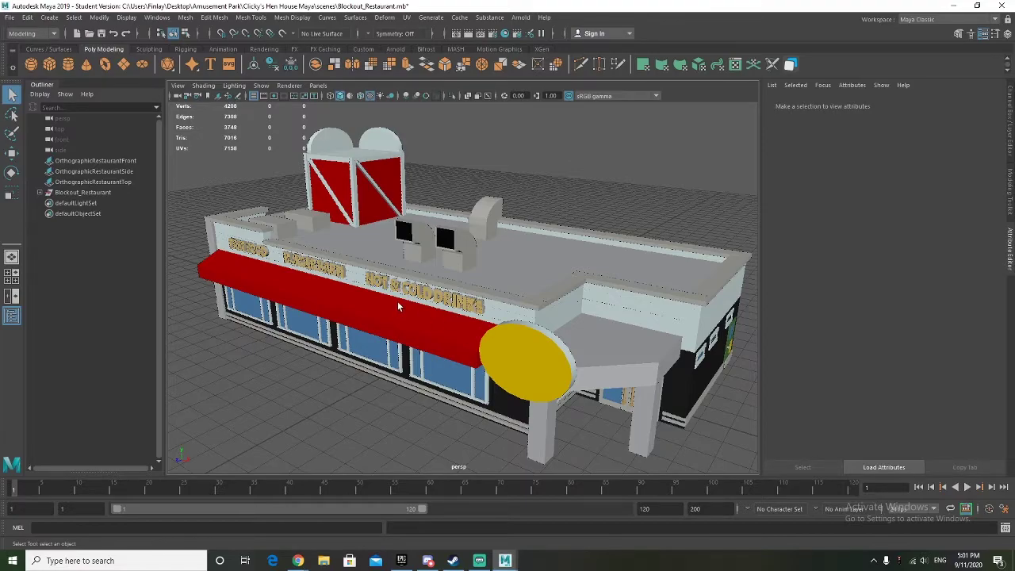
pyautogui.click(83, 193)
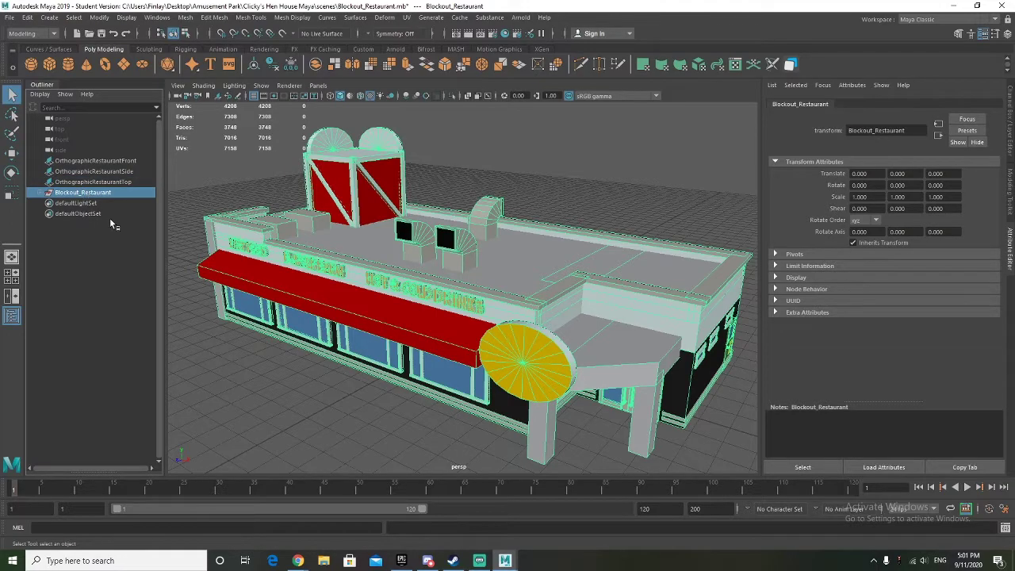
pyautogui.hotkey('ctrl', 'd')
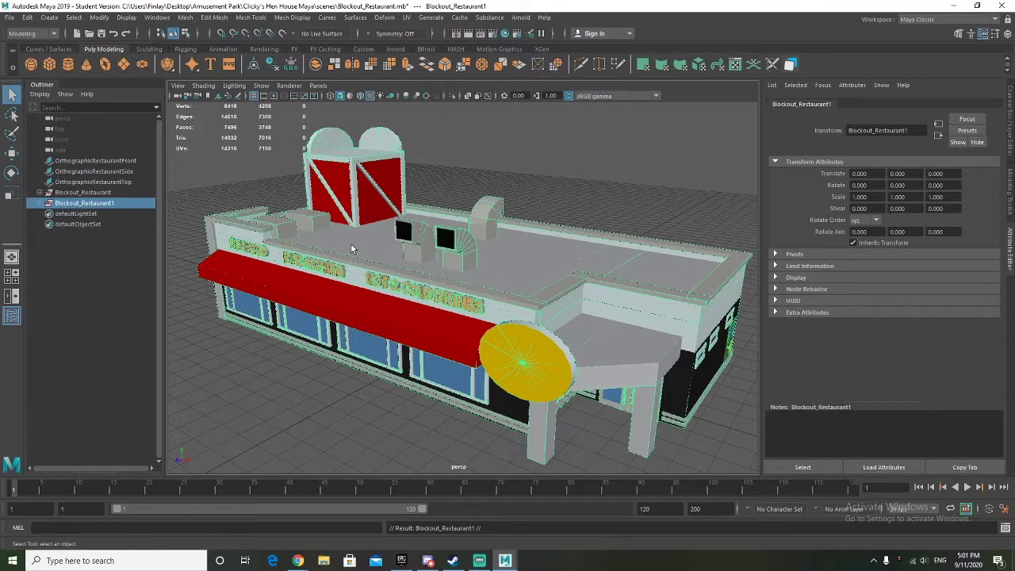
pyautogui.click(41, 204)
pyautogui.click(71, 213)
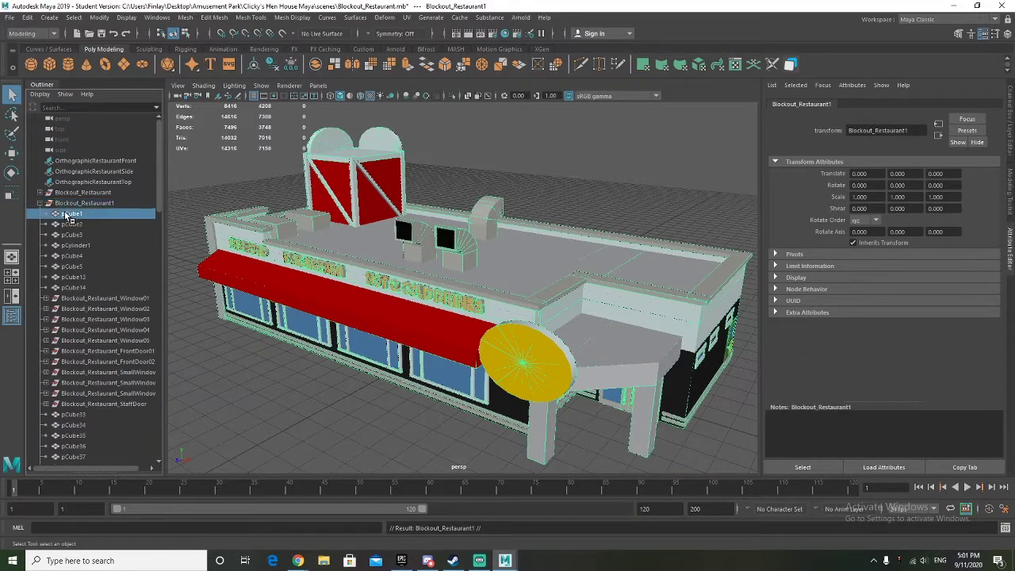
pyautogui.scroll(-10, 112, 340)
pyautogui.scroll(10, 113, 339)
pyautogui.click(83, 203)
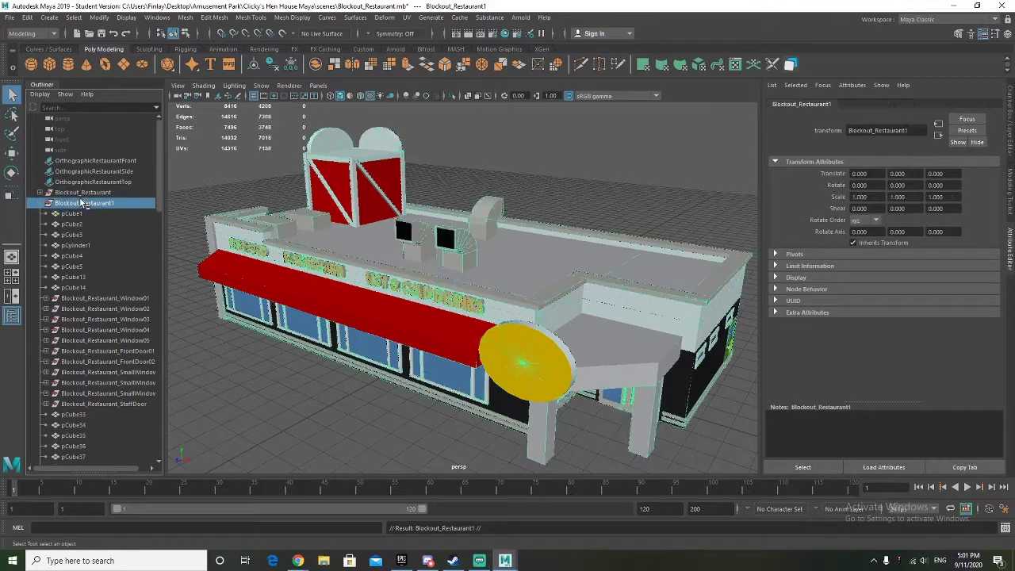
pyautogui.click(40, 204)
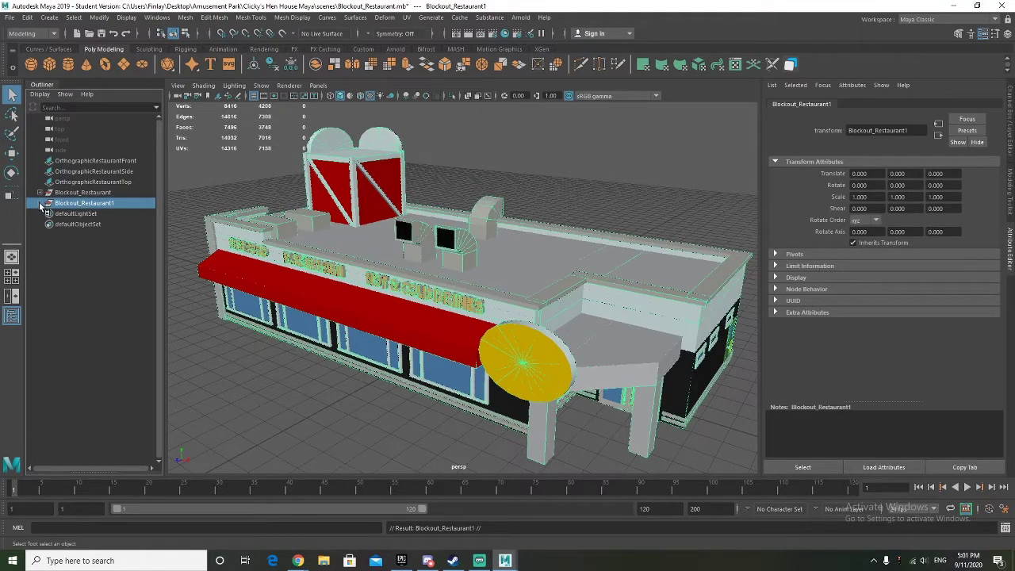
pyautogui.click(42, 204)
pyautogui.click(73, 214)
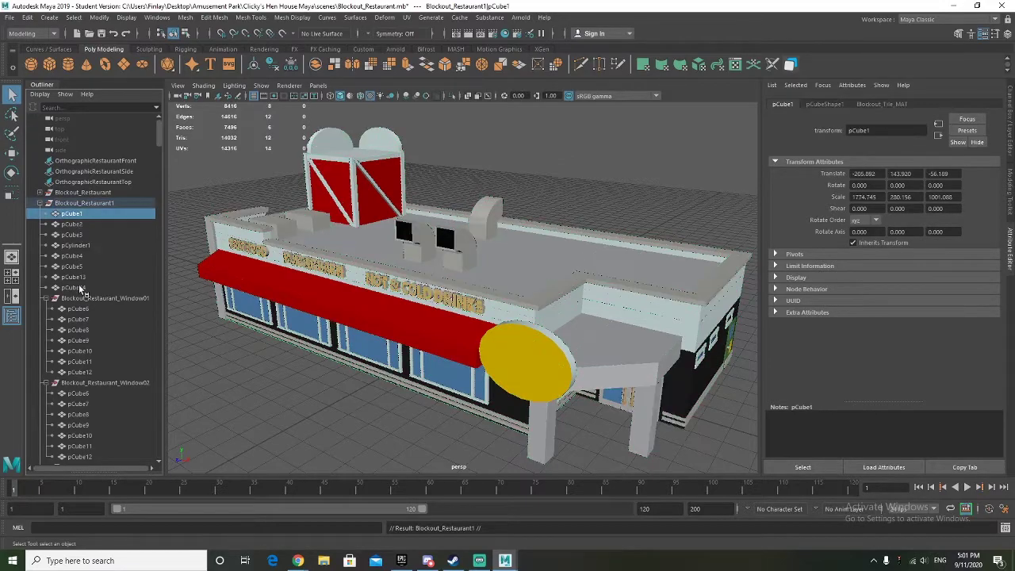
pyautogui.keyDown('shift'); pyautogui.click(78, 288); pyautogui.keyUp('shift')
pyautogui.keyDown('shift'); pyautogui.click(78, 308); pyautogui.keyUp('shift')
pyautogui.keyDown('shift'); pyautogui.click(79, 372); pyautogui.keyUp('shift')
pyautogui.scroll(-5, 79, 373)
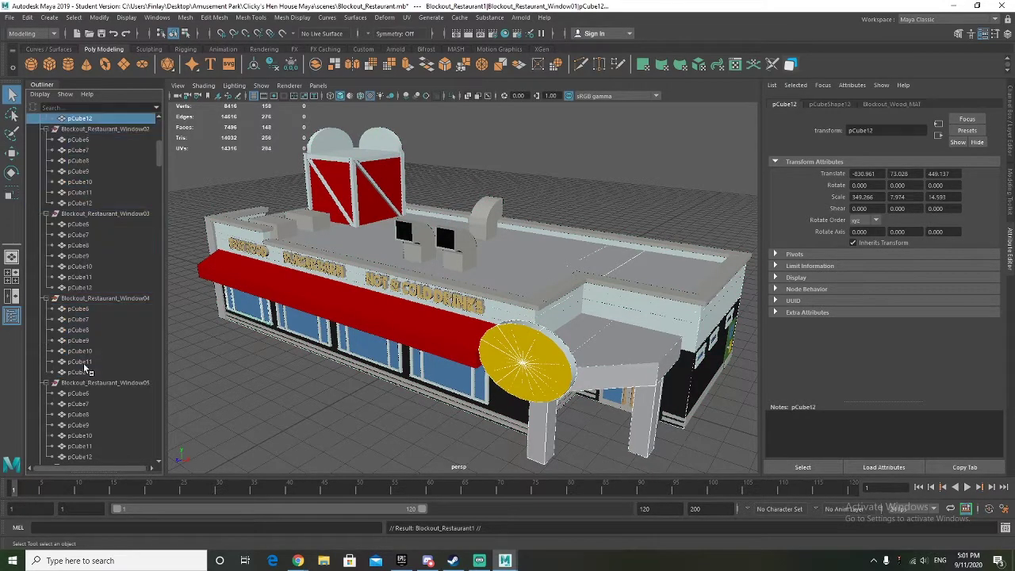
pyautogui.keyDown('shift'); pyautogui.click(83, 226); pyautogui.keyUp('shift')
pyautogui.keyDown('shift'); pyautogui.click(84, 287); pyautogui.keyUp('shift')
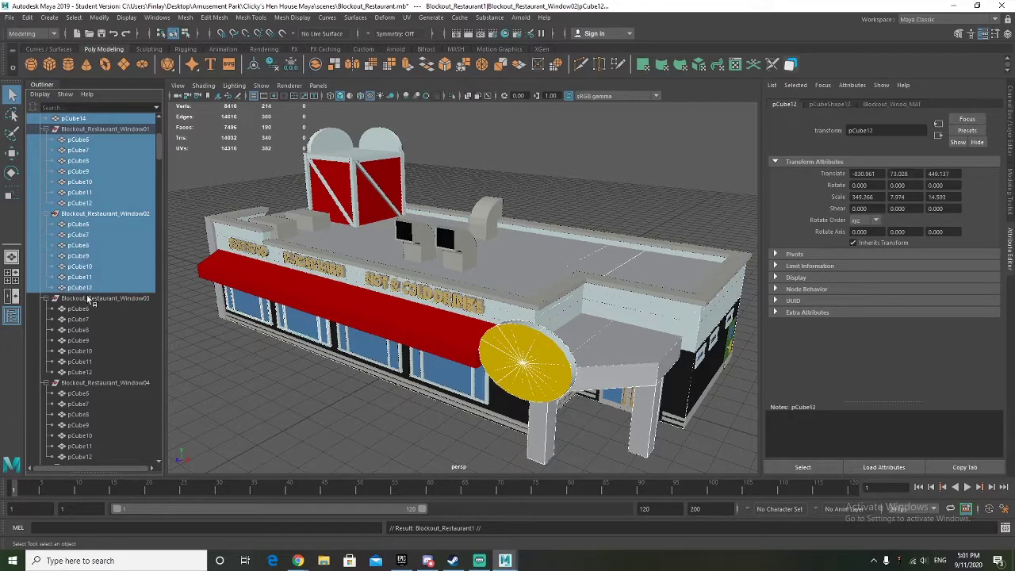
pyautogui.keyDown('shift'); pyautogui.click(83, 317); pyautogui.keyUp('shift')
pyautogui.keyDown('shift'); pyautogui.click(82, 372); pyautogui.keyUp('shift')
pyautogui.scroll(-3, 90, 350)
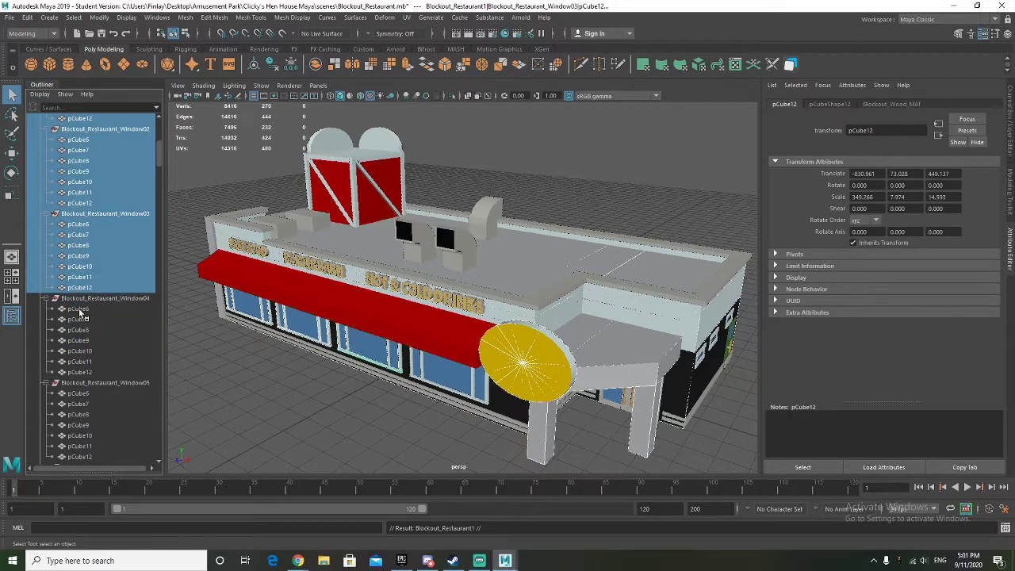
pyautogui.keyDown('shift'); pyautogui.click(82, 319); pyautogui.keyUp('shift')
pyautogui.keyDown('shift'); pyautogui.click(86, 371); pyautogui.keyUp('shift')
pyautogui.scroll(-3, 90, 367)
pyautogui.keyDown('shift'); pyautogui.click(82, 319); pyautogui.keyUp('shift')
pyautogui.keyDown('shift'); pyautogui.click(86, 371); pyautogui.keyUp('shift')
pyautogui.scroll(-3, 92, 372)
pyautogui.keyDown('shift'); pyautogui.click(84, 319); pyautogui.keyUp('shift')
pyautogui.keyDown('shift'); pyautogui.click(86, 383); pyautogui.keyUp('shift')
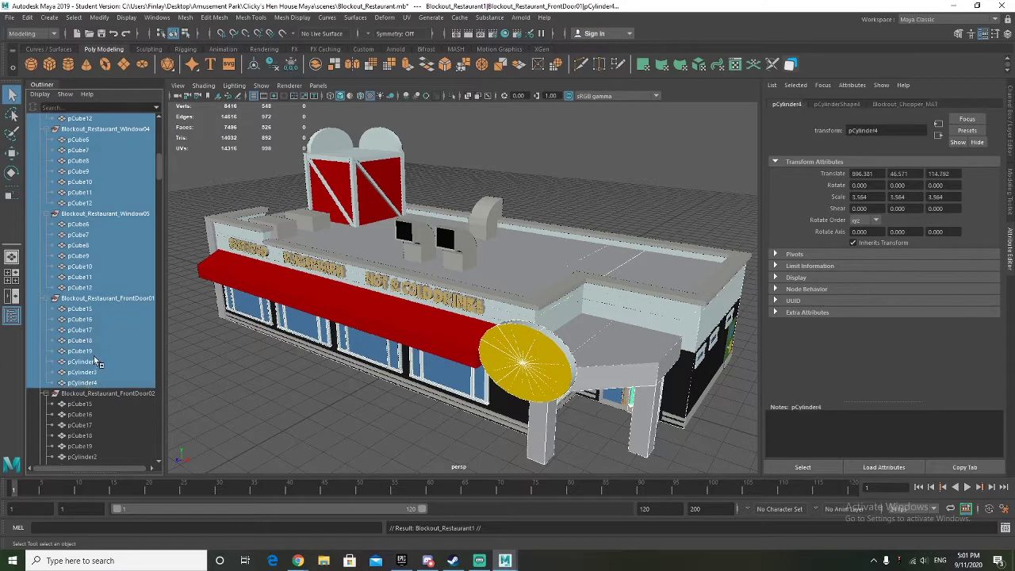
pyautogui.scroll(15, 85, 308)
pyautogui.scroll(-3, 87, 306)
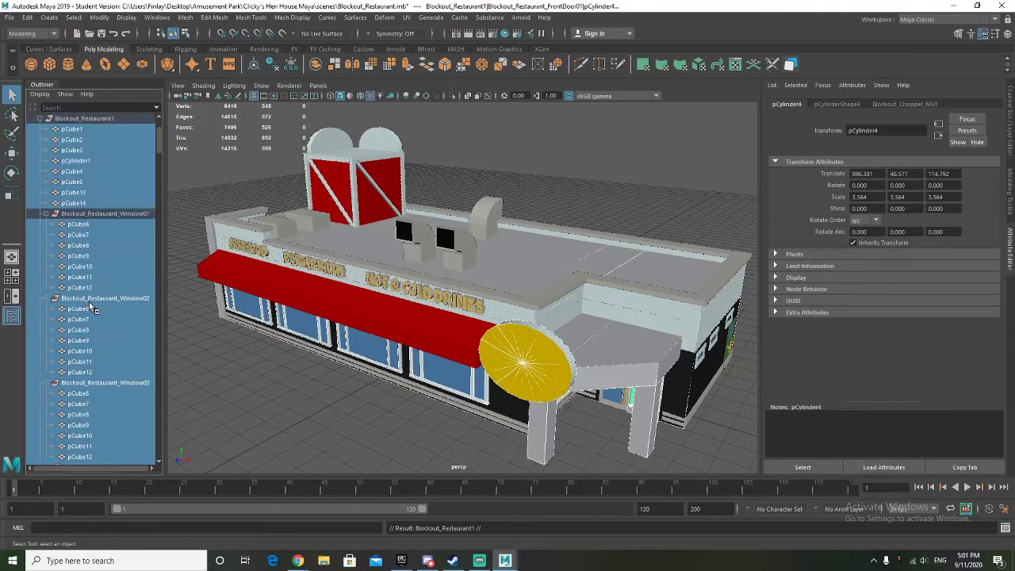
pyautogui.scroll(-6, 99, 348)
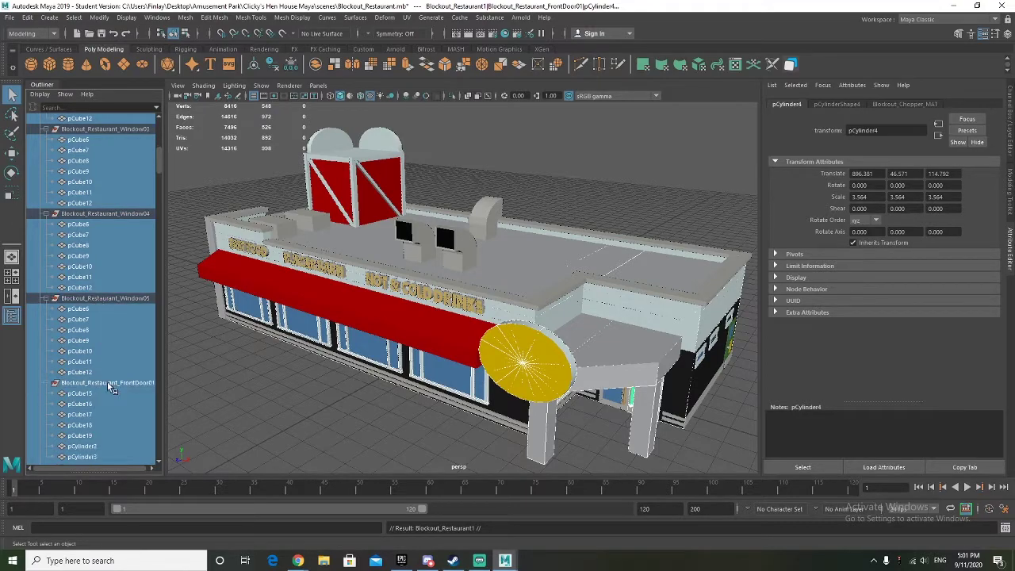
pyautogui.scroll(-8, 107, 377)
pyautogui.keyDown('ctrl'); pyautogui.click(86, 319); pyautogui.keyUp('ctrl')
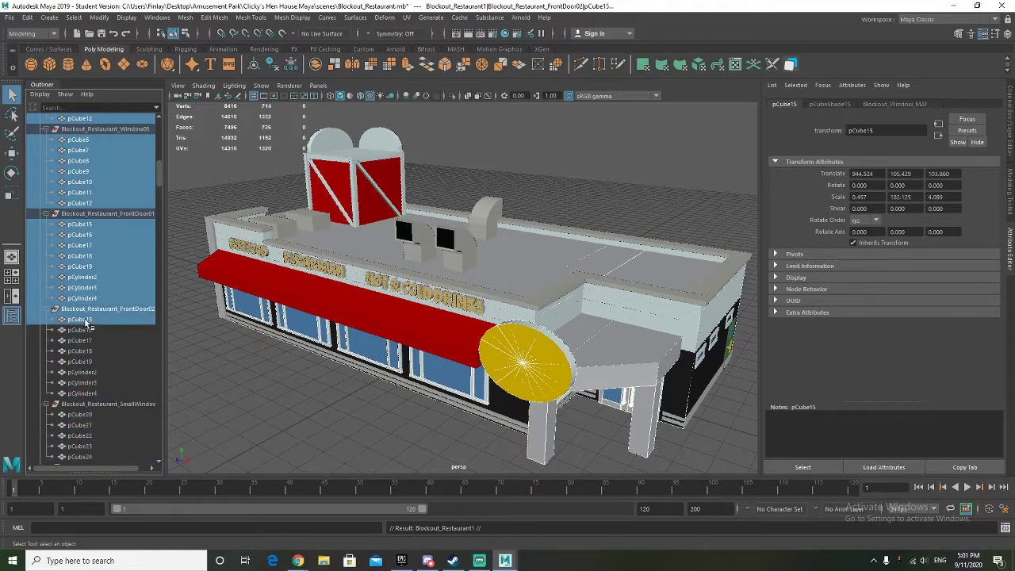
pyautogui.keyDown('shift'); pyautogui.click(89, 394); pyautogui.keyUp('shift')
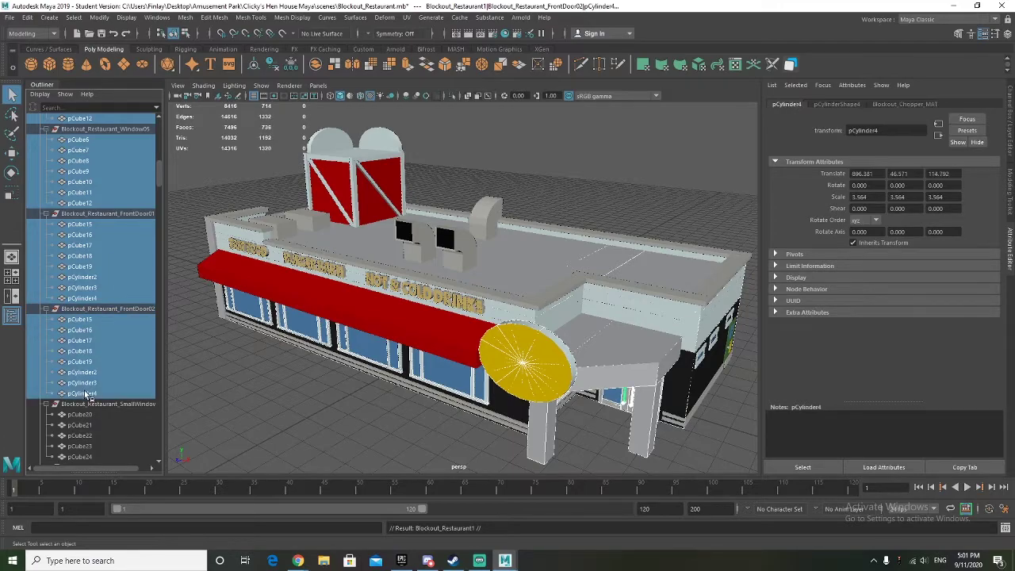
pyautogui.keyDown('shift'); pyautogui.click(96, 414); pyautogui.keyUp('shift')
pyautogui.scroll(-3, 93, 414)
pyautogui.scroll(-3, 95, 419)
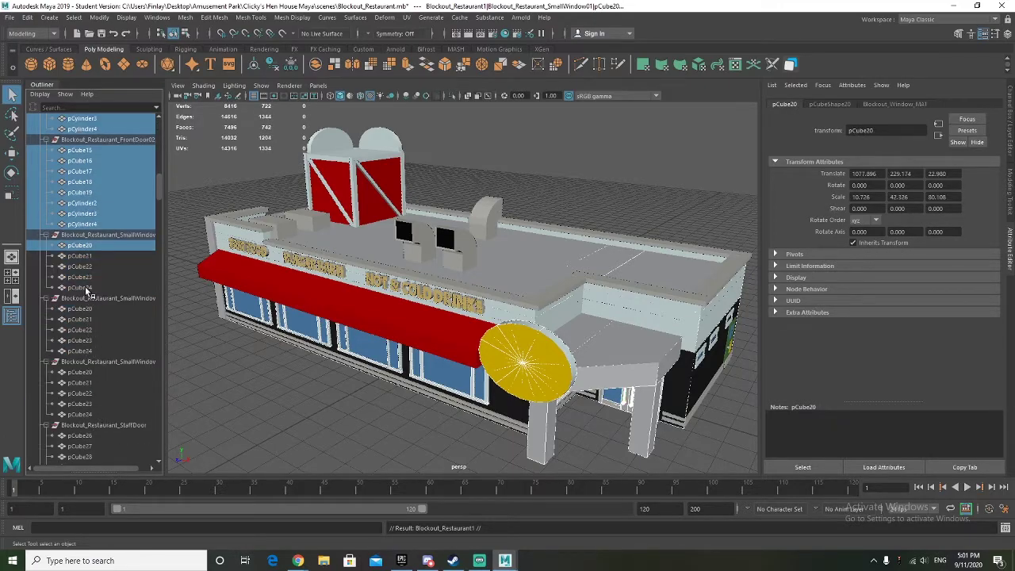
pyautogui.keyDown('shift'); pyautogui.click(89, 287); pyautogui.keyUp('shift')
pyautogui.keyDown('shift'); pyautogui.click(89, 309); pyautogui.keyUp('shift')
pyautogui.keyDown('shift'); pyautogui.click(88, 358); pyautogui.keyUp('shift')
pyautogui.keyDown('shift'); pyautogui.click(89, 382); pyautogui.keyUp('shift')
pyautogui.keyDown('shift'); pyautogui.click(92, 413); pyautogui.keyUp('shift')
pyautogui.scroll(-3, 95, 414)
pyautogui.keyDown('shift'); pyautogui.click(93, 355); pyautogui.keyUp('shift')
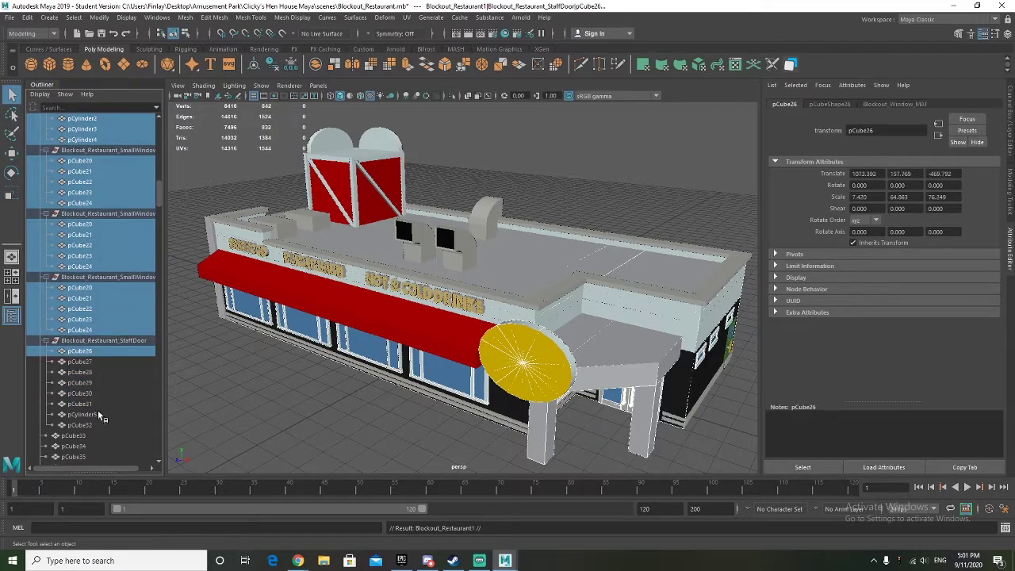
pyautogui.keyDown('shift'); pyautogui.click(94, 423); pyautogui.keyUp('shift')
pyautogui.scroll(-10, 94, 423)
pyautogui.scroll(-7, 94, 423)
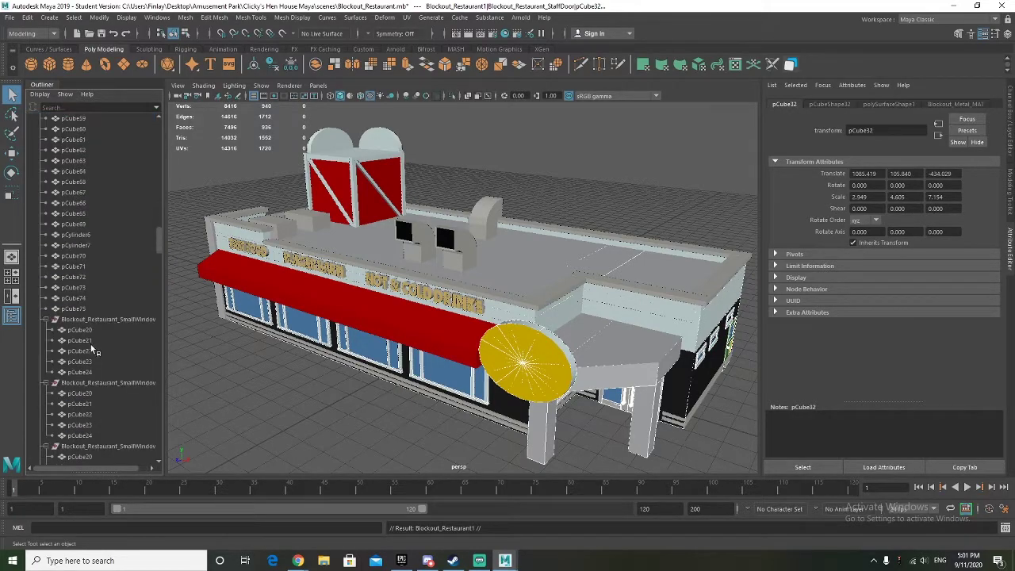
pyautogui.keyDown('shift'); pyautogui.click(75, 309); pyautogui.keyUp('shift')
pyautogui.scroll(9, 86, 310)
pyautogui.scroll(-12, 87, 313)
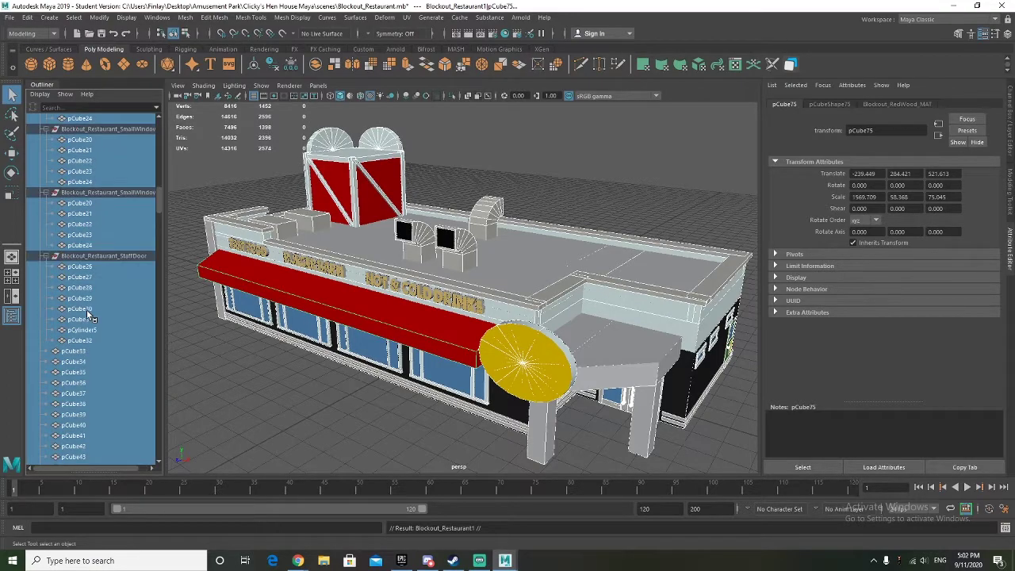
pyautogui.keyDown('shift'); pyautogui.click(79, 246); pyautogui.keyUp('shift')
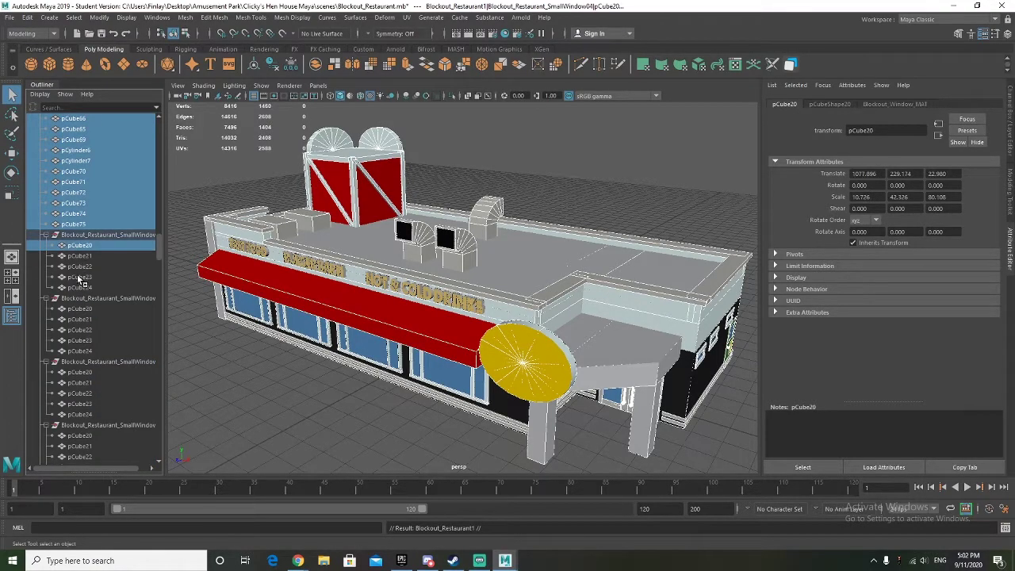
pyautogui.keyDown('shift'); pyautogui.click(84, 296); pyautogui.keyUp('shift')
pyautogui.keyDown('shift'); pyautogui.click(87, 310); pyautogui.keyUp('shift')
pyautogui.keyDown('shift'); pyautogui.click(88, 353); pyautogui.keyUp('shift')
pyautogui.scroll(-3, 88, 353)
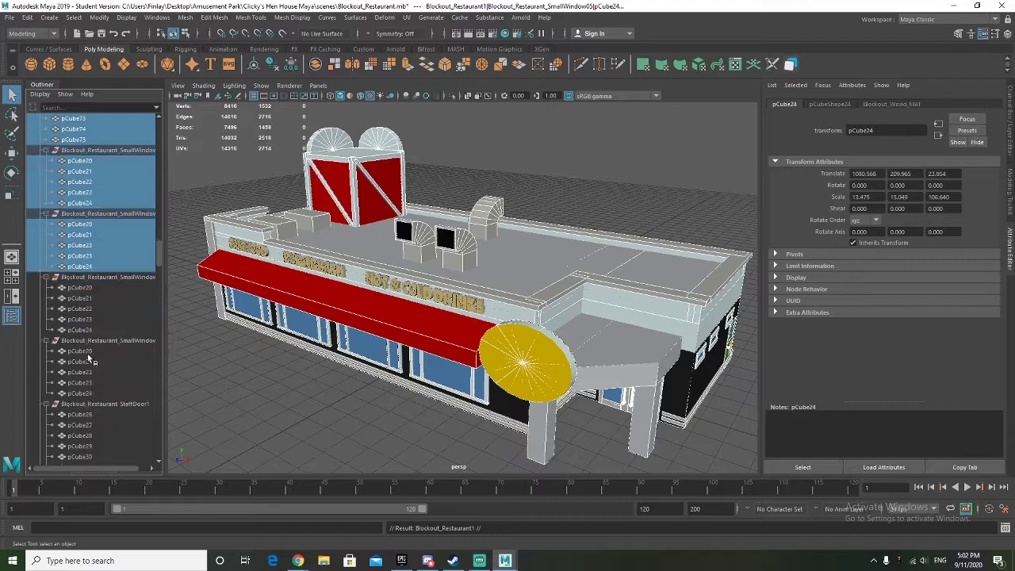
pyautogui.keyDown('shift'); pyautogui.click(89, 287); pyautogui.keyUp('shift')
pyautogui.keyDown('shift'); pyautogui.click(88, 328); pyautogui.keyUp('shift')
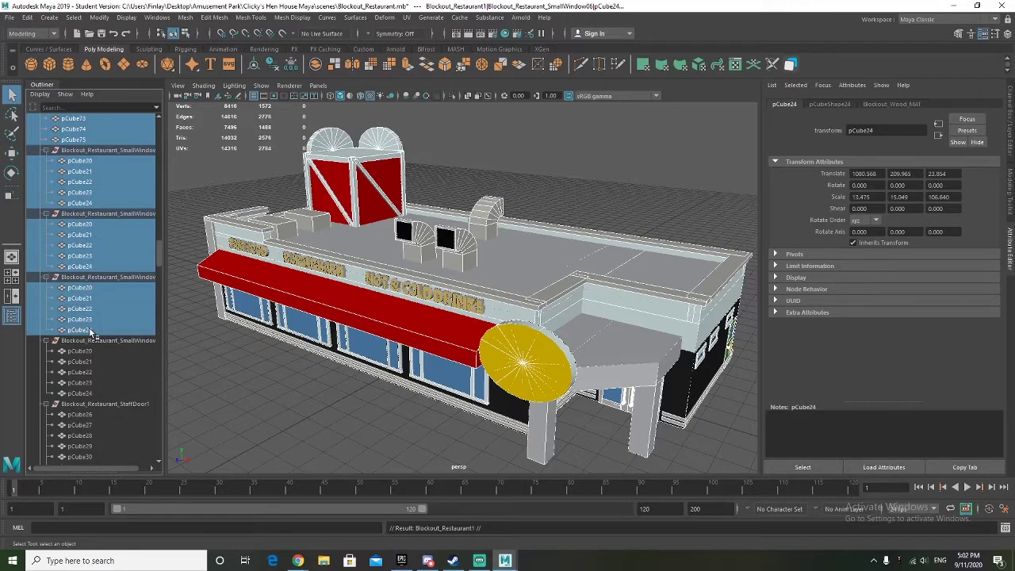
pyautogui.scroll(-3, 89, 325)
pyautogui.keyDown('shift'); pyautogui.click(88, 268); pyautogui.keyUp('shift')
pyautogui.keyDown('shift'); pyautogui.click(88, 309); pyautogui.keyUp('shift')
pyautogui.scroll(-3, 89, 315)
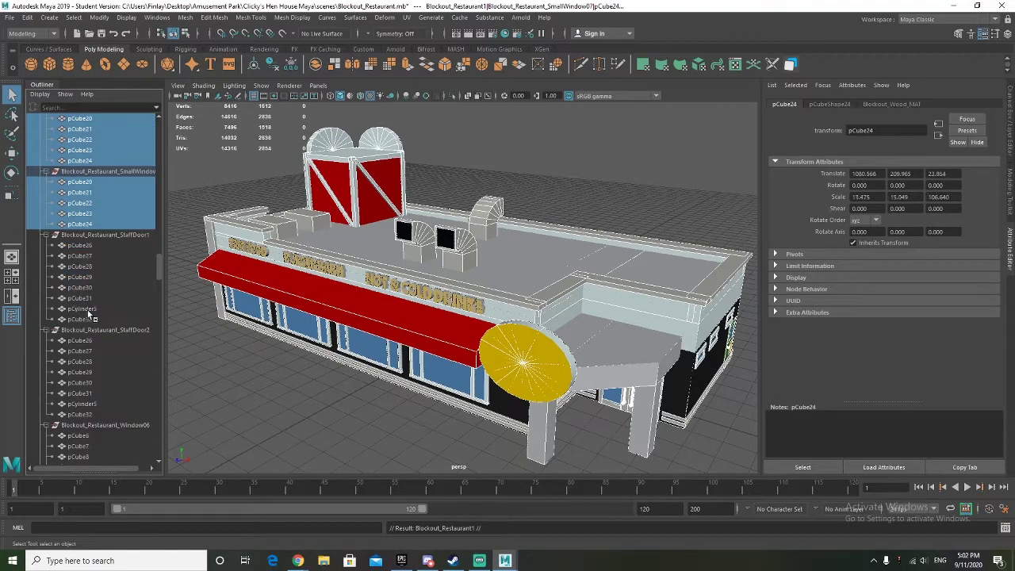
pyautogui.keyDown('shift'); pyautogui.click(92, 319); pyautogui.keyUp('shift')
pyautogui.scroll(-3, 93, 324)
pyautogui.keyDown('shift'); pyautogui.click(89, 257); pyautogui.keyUp('shift')
pyautogui.keyDown('shift'); pyautogui.click(92, 329); pyautogui.keyUp('shift')
pyautogui.keyDown('shift'); pyautogui.click(87, 361); pyautogui.keyUp('shift')
pyautogui.scroll(-3, 87, 358)
pyautogui.keyDown('shift'); pyautogui.click(88, 330); pyautogui.keyUp('shift')
pyautogui.scroll(-6, 89, 333)
pyautogui.keyDown('shift'); pyautogui.click(84, 277); pyautogui.keyUp('shift')
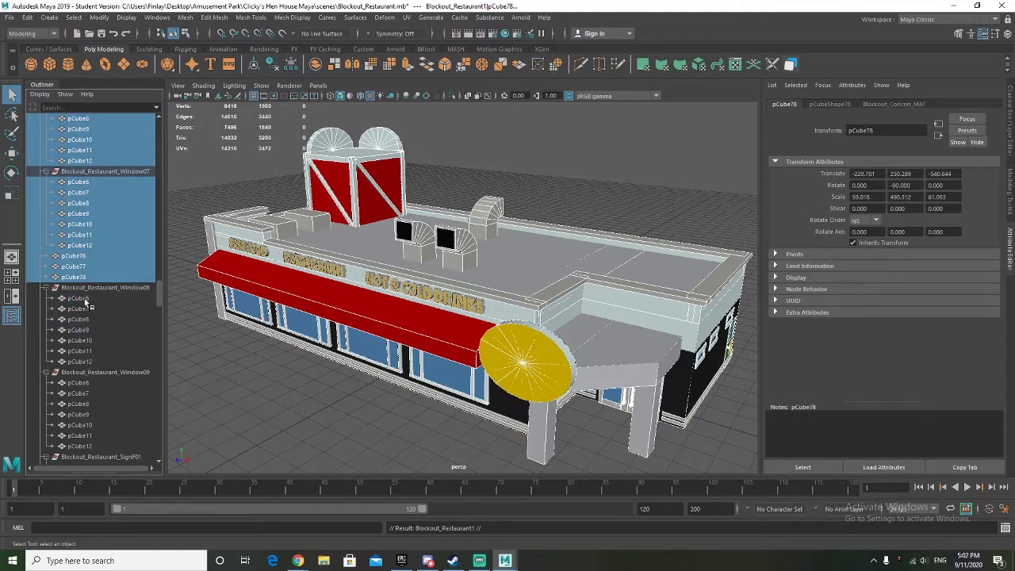
pyautogui.keyDown('shift'); pyautogui.click(87, 360); pyautogui.keyUp('shift')
pyautogui.scroll(-3, 89, 300)
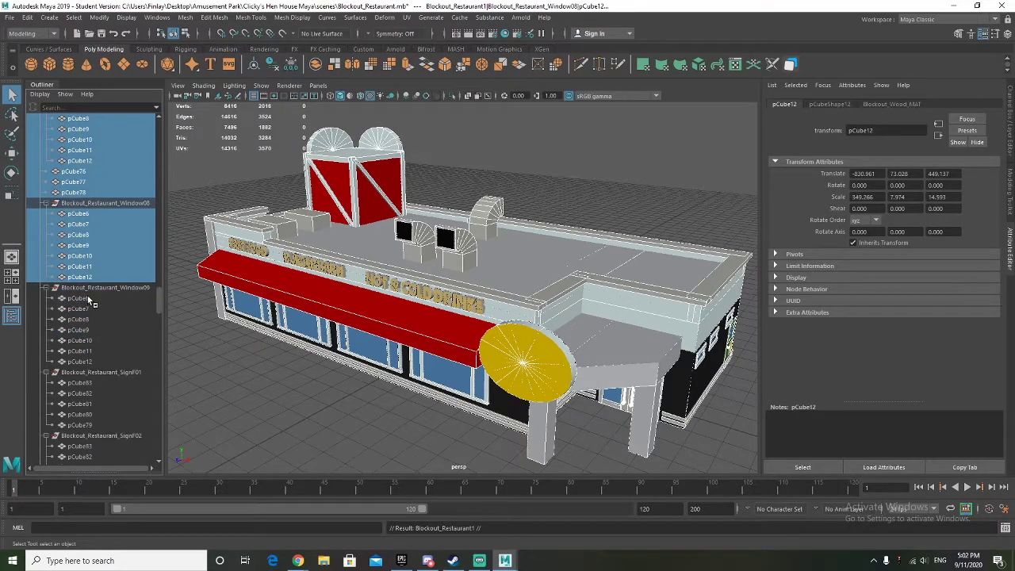
pyautogui.keyDown('shift'); pyautogui.click(89, 361); pyautogui.keyUp('shift')
pyautogui.scroll(-3, 95, 349)
pyautogui.scroll(20, 86, 303)
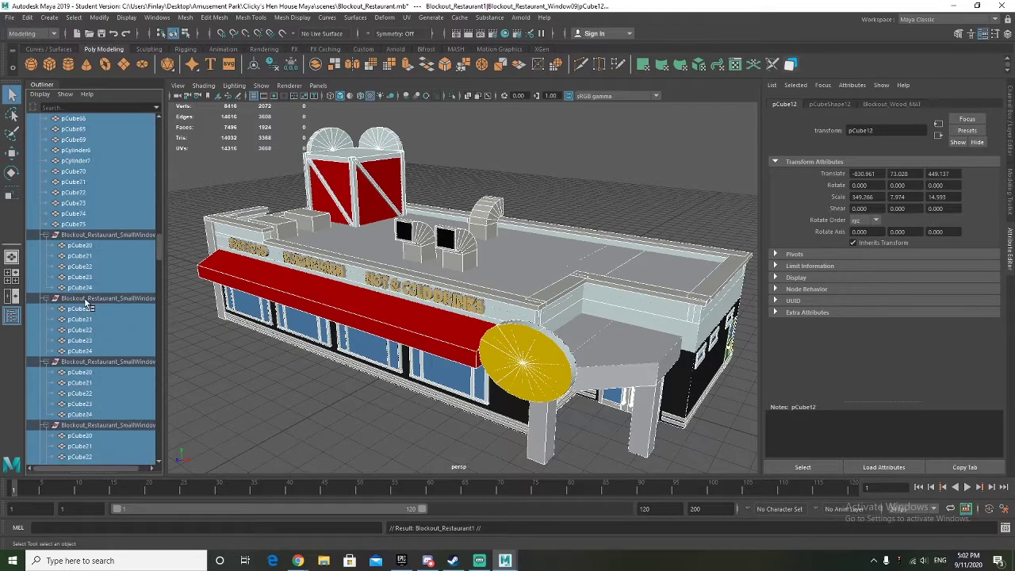
pyautogui.click(172, 373)
# Step: Combine the whole duplicated restaurant group into a single mesh with Combine
pyautogui.click(63, 203)
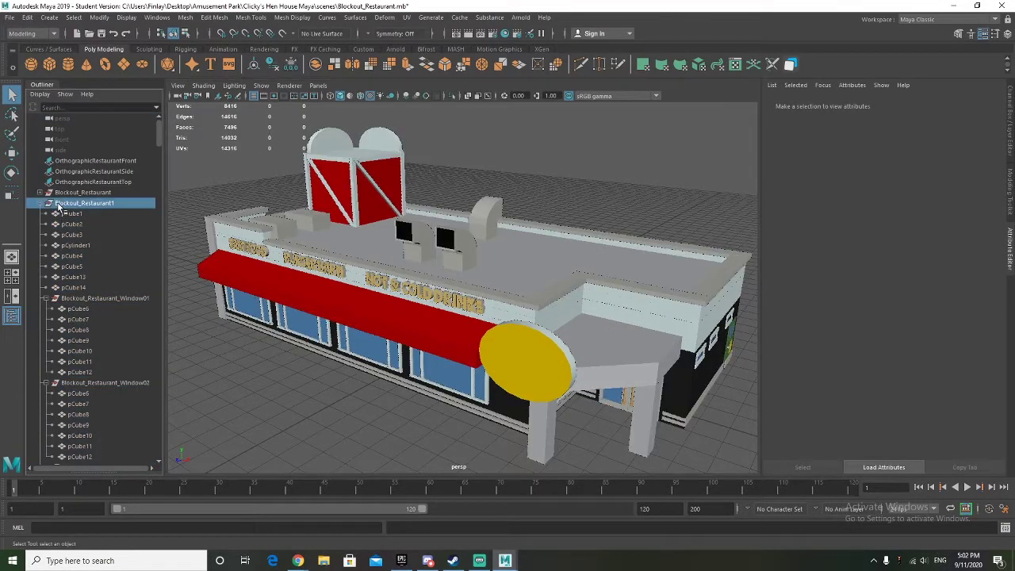
pyautogui.keyDown('shift'); pyautogui.rightClick(334, 234); pyautogui.keyUp('shift')
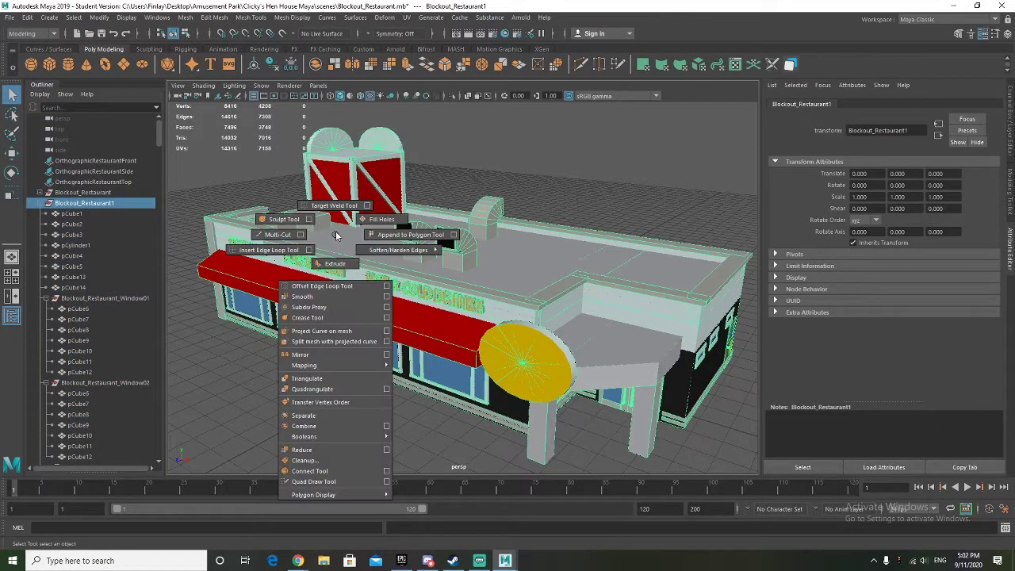
pyautogui.press('Escape')
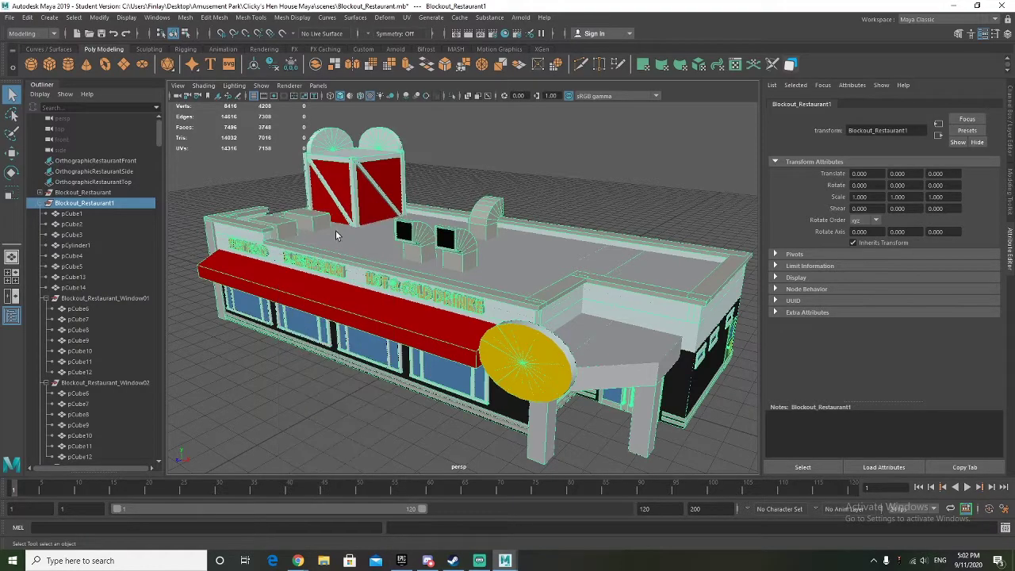
pyautogui.click(275, 70)
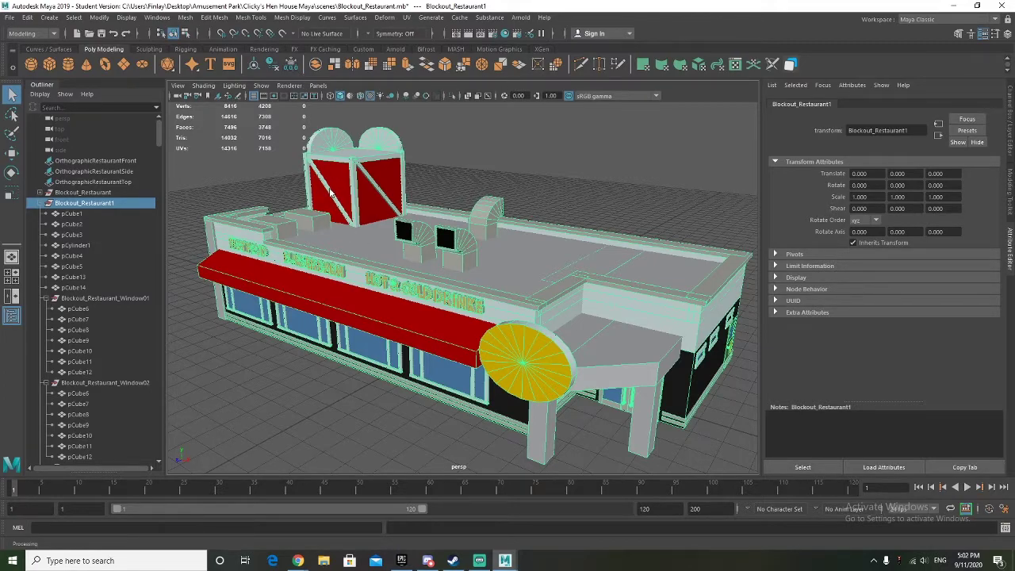
pyautogui.moveTo(349, 254); pyautogui.dragTo(334, 446, button='right')
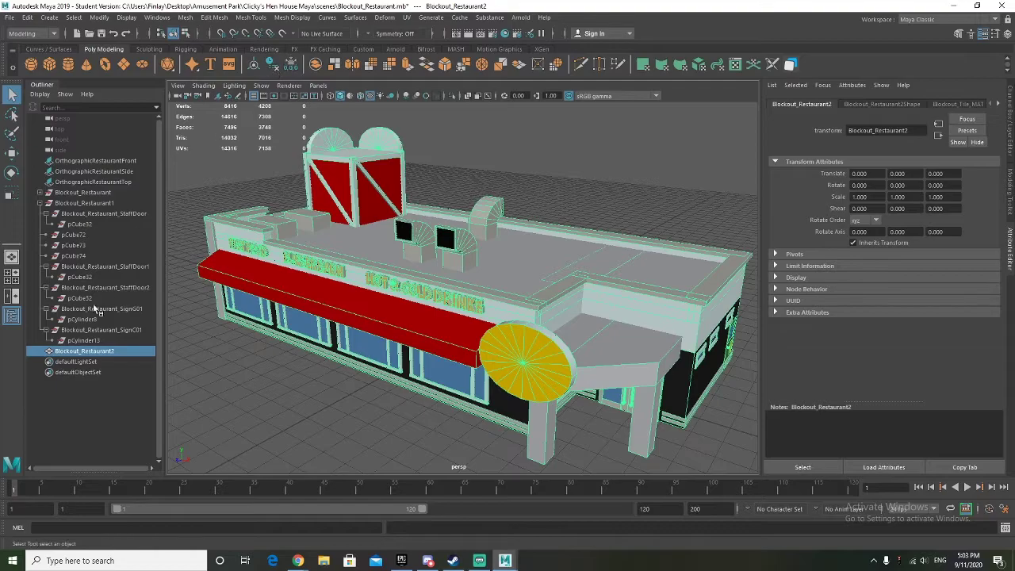
# Step: Delete the leftover Blockout_Restaurant1 group with all its remaining nodes, and select the combined restaurant mesh
pyautogui.click(88, 340)
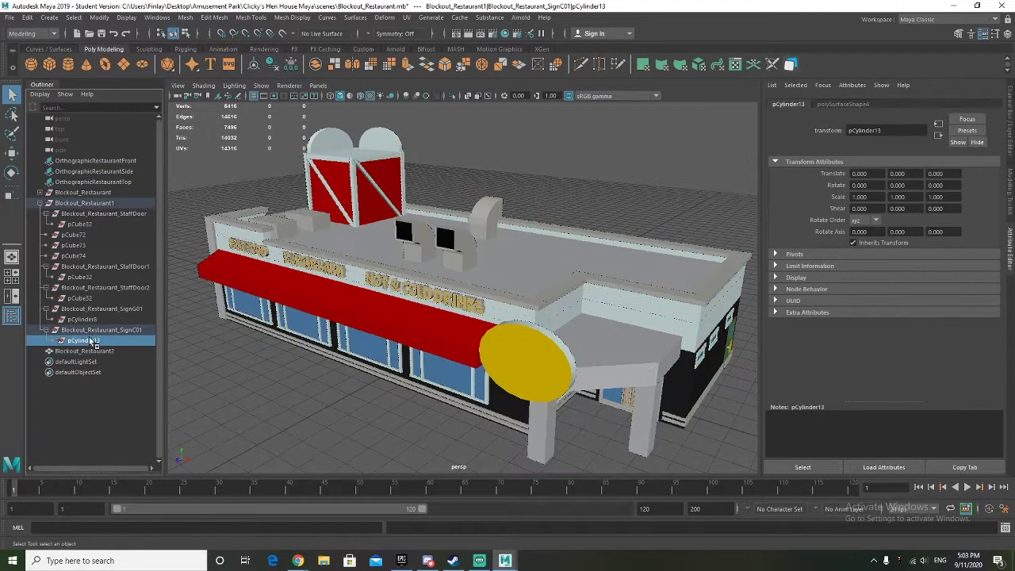
pyautogui.click(84, 320)
pyautogui.keyDown('alt'); pyautogui.moveTo(255, 381); pyautogui.dragTo(331, 384); pyautogui.keyUp('alt')
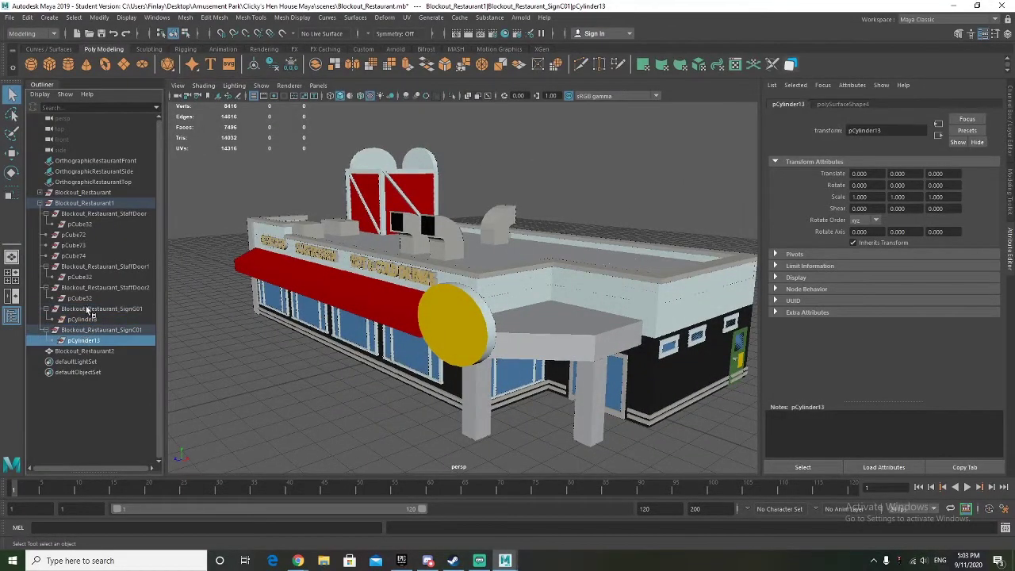
pyautogui.click(80, 204)
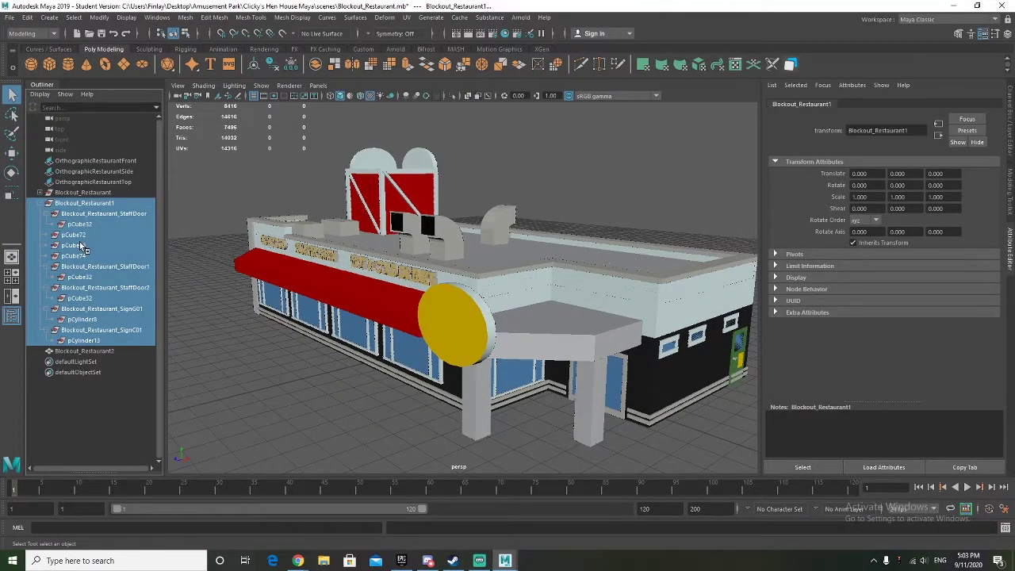
pyautogui.press('Delete')
pyautogui.click(85, 203)
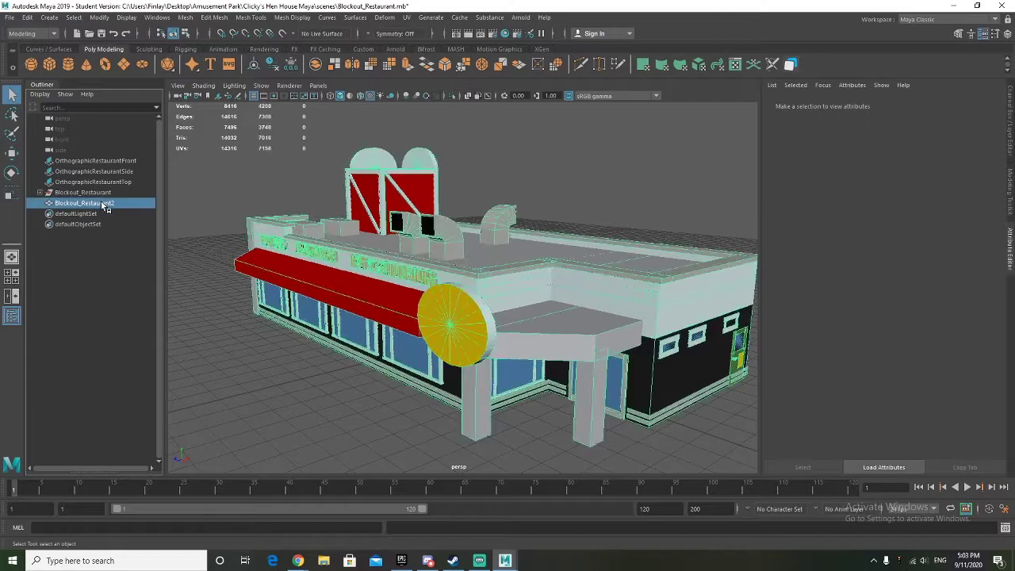
# Step: Rename the combined restaurant mesh as Blockout_Restaurant_GEO
pyautogui.keyDown('alt'); pyautogui.moveTo(475, 349); pyautogui.dragTo(600, 351); pyautogui.keyUp('alt')
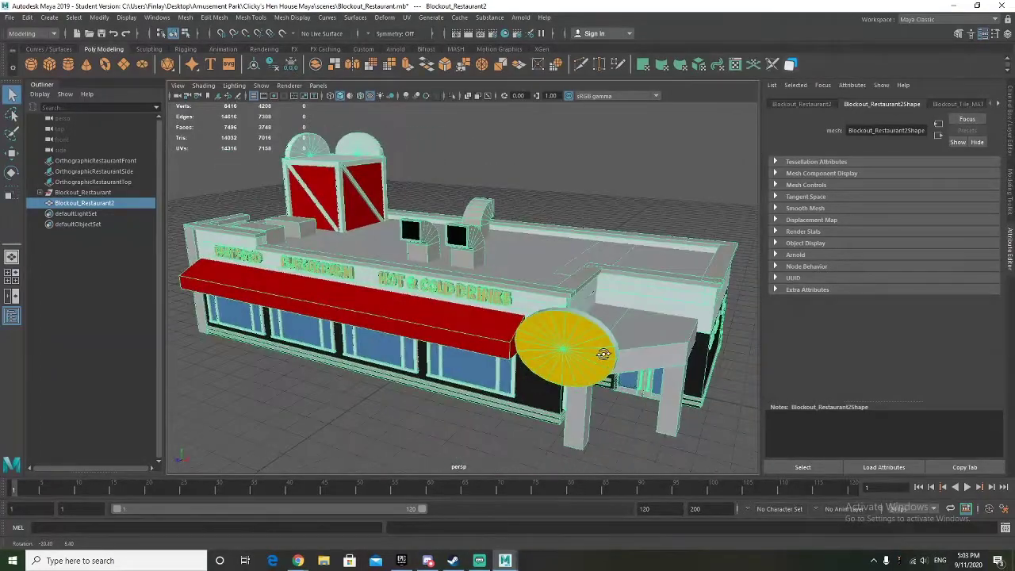
pyautogui.doubleClick(111, 205)
pyautogui.press('Return')
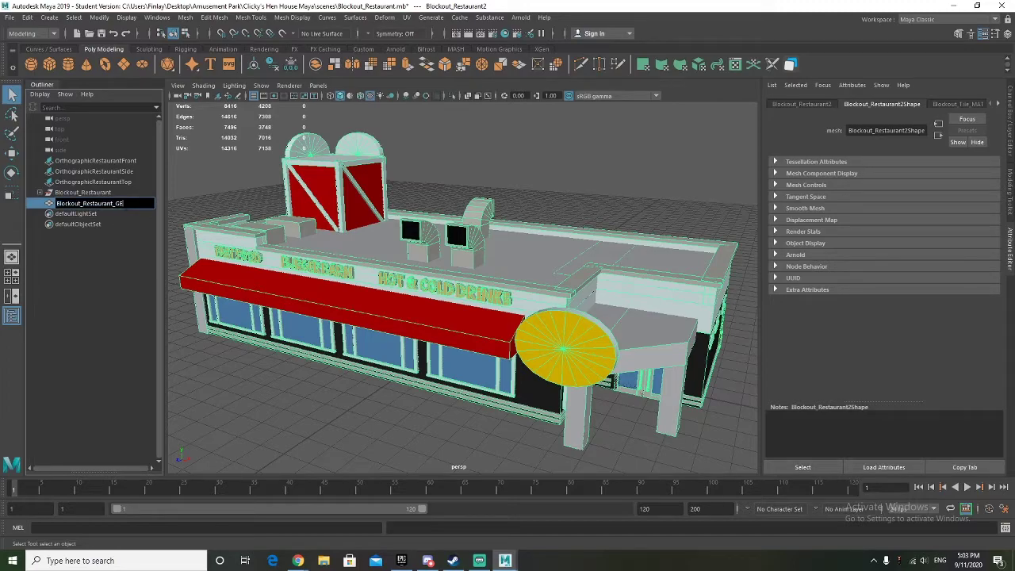
pyautogui.press('Return')
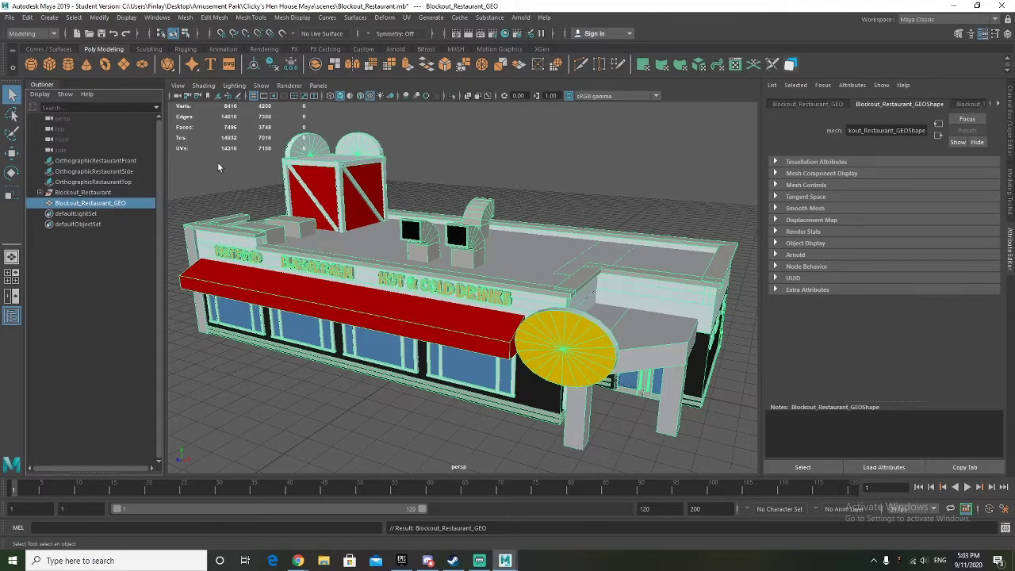
pyautogui.click(231, 188)
pyautogui.click(311, 180)
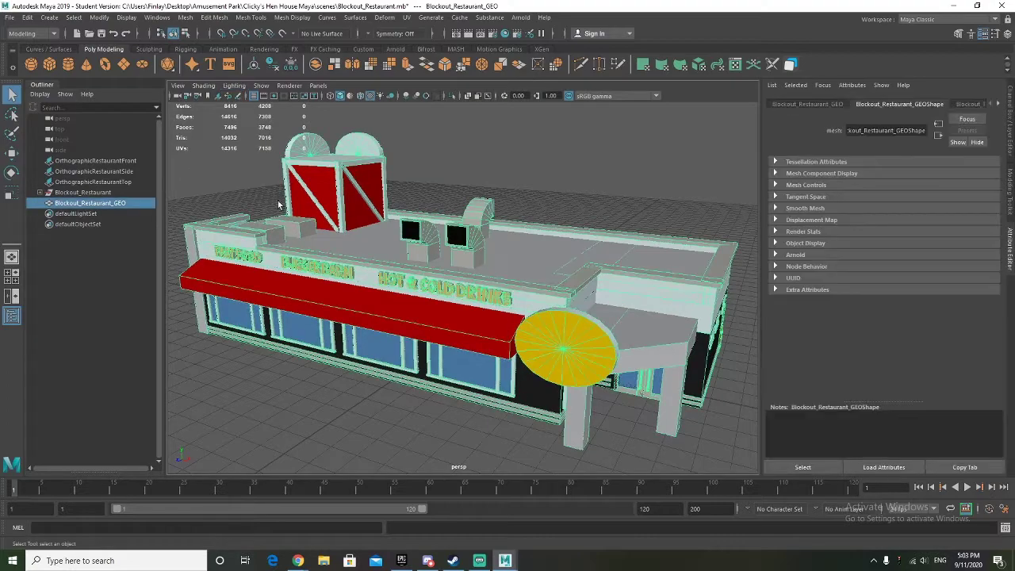
pyautogui.click(276, 67)
pyautogui.click(291, 66)
pyautogui.click(274, 66)
# Step: Save the scene with the renamed combined mesh, continuing past the student version notice
pyautogui.keyDown('alt'); pyautogui.moveTo(349, 240); pyautogui.dragTo(357, 247); pyautogui.keyUp('alt')
pyautogui.click(9, 17)
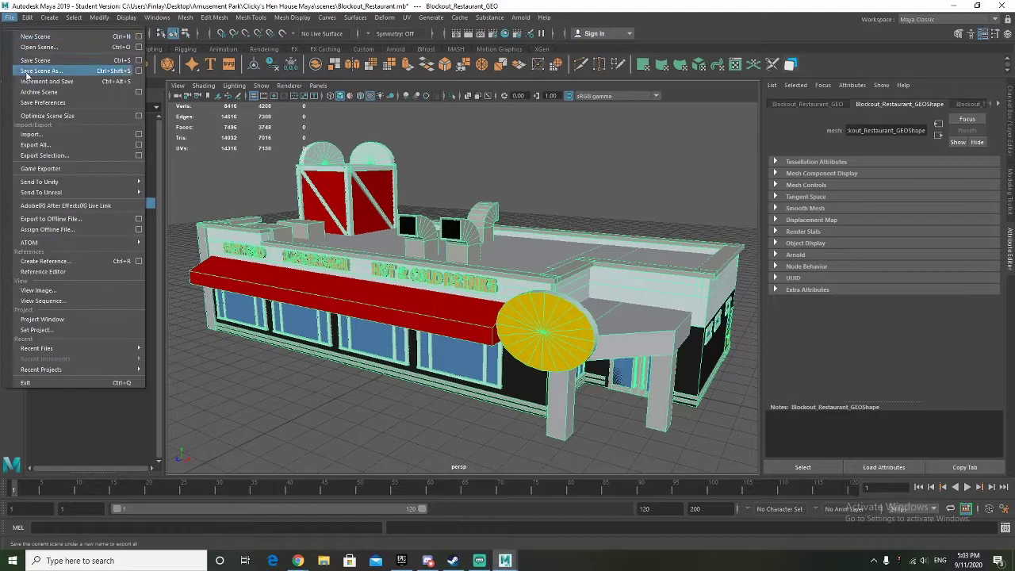
pyautogui.click(31, 60)
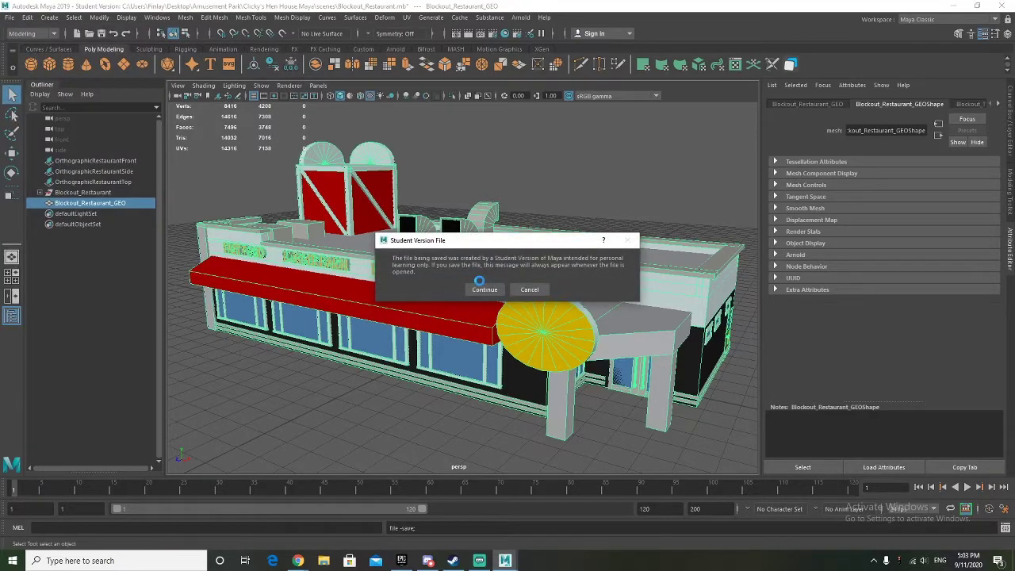
pyautogui.click(482, 287)
pyautogui.keyDown('alt'); pyautogui.moveTo(269, 262); pyautogui.dragTo(261, 262); pyautogui.keyUp('alt')
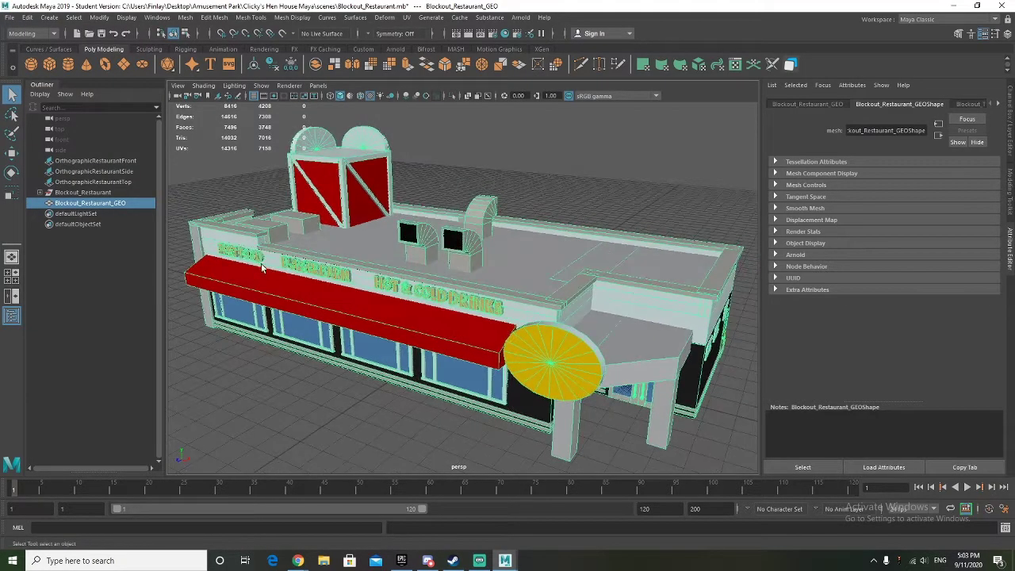
# Step: Export the selected combined mesh to the scenes folder as an FBX file named Blockout_Restaurant_GEO
pyautogui.click(12, 17)
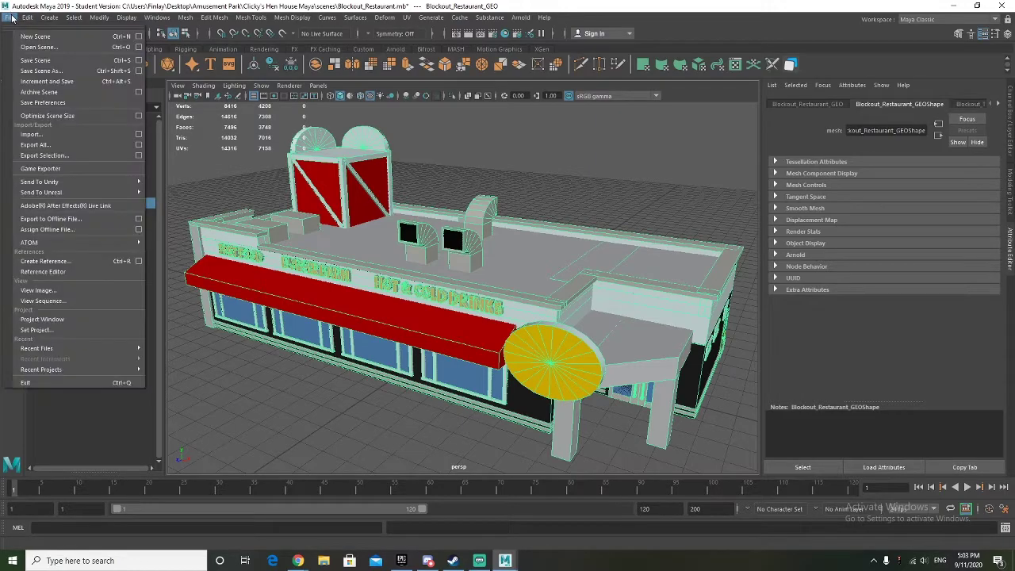
pyautogui.click(139, 155)
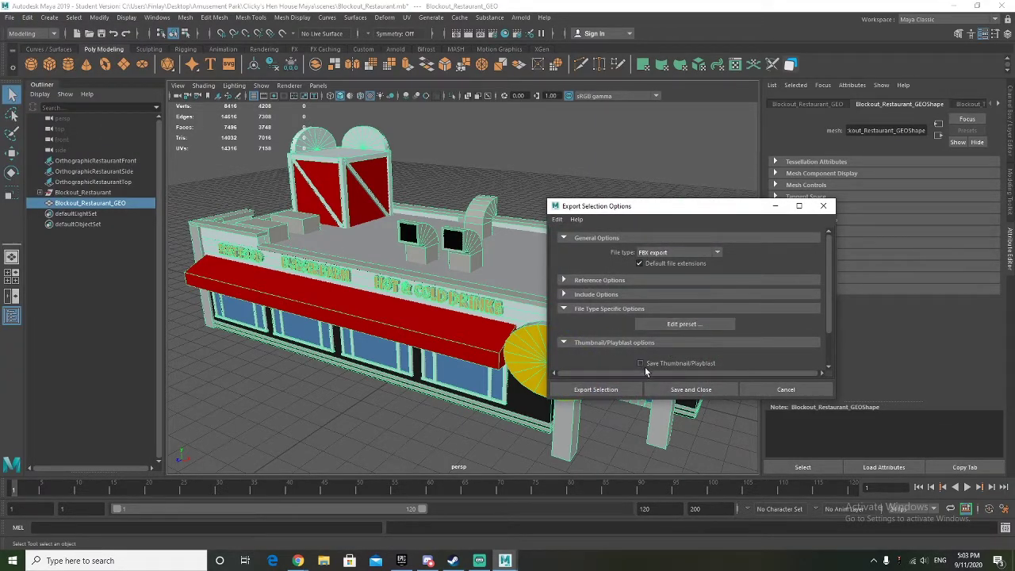
pyautogui.click(601, 393)
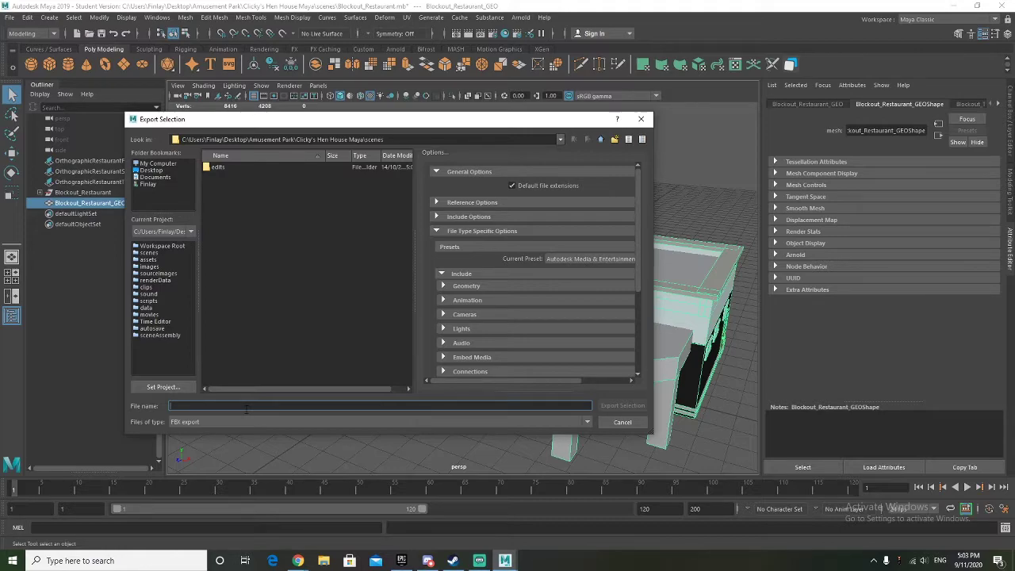
pyautogui.write('Blockout_Restaurant_GEO')
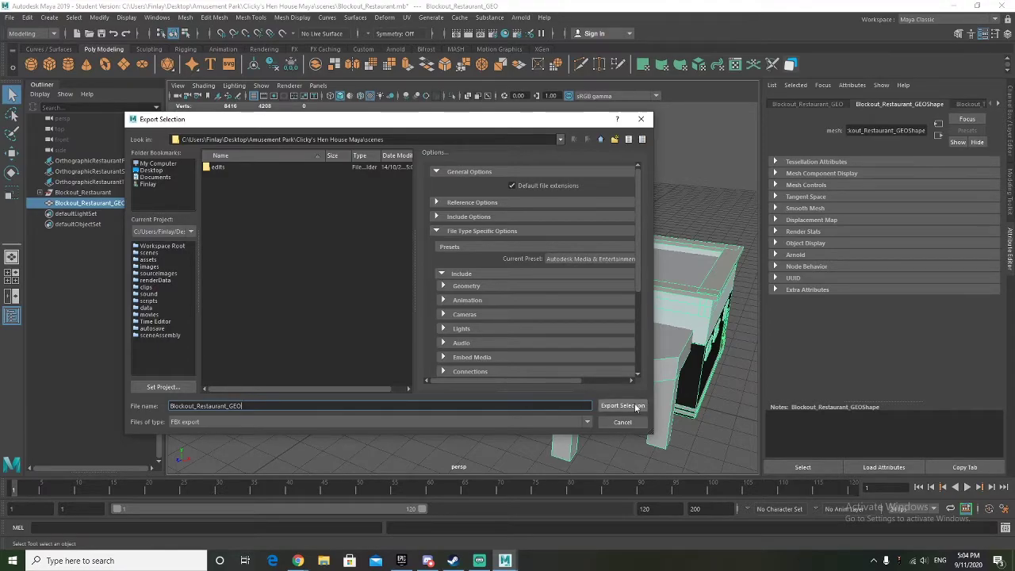
pyautogui.click(627, 405)
pyautogui.keyDown('alt'); pyautogui.moveTo(494, 324); pyautogui.dragTo(486, 318); pyautogui.keyUp('alt')
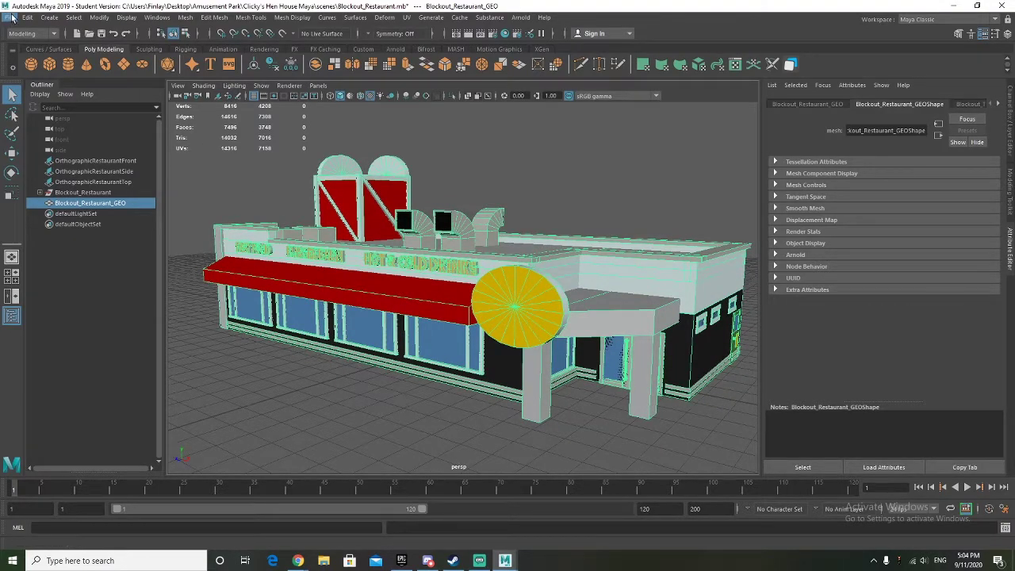
# Step: Try isolating the original Blockout_Restaurant group in the perspective view
pyautogui.click(89, 193)
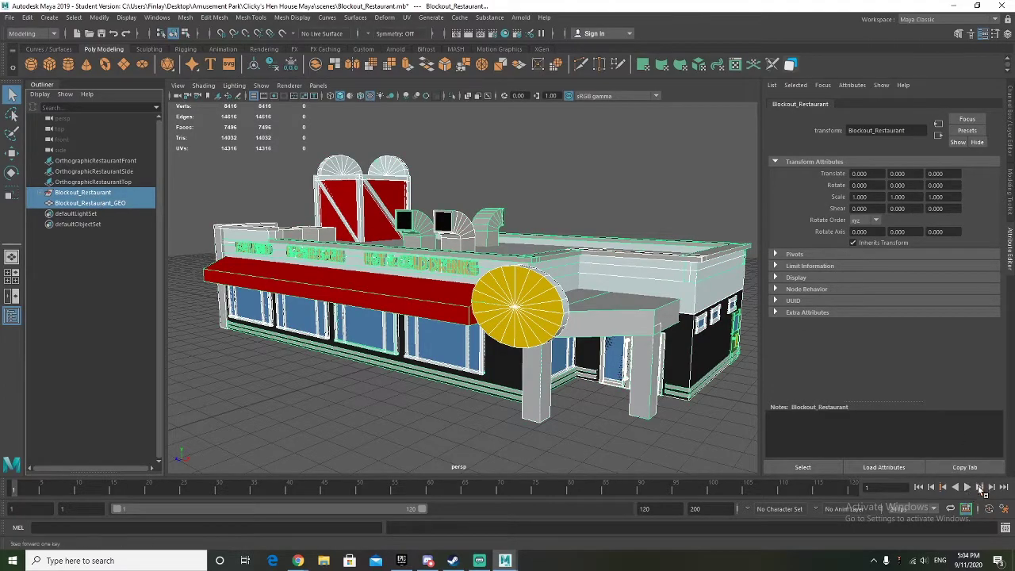
pyautogui.click(76, 194)
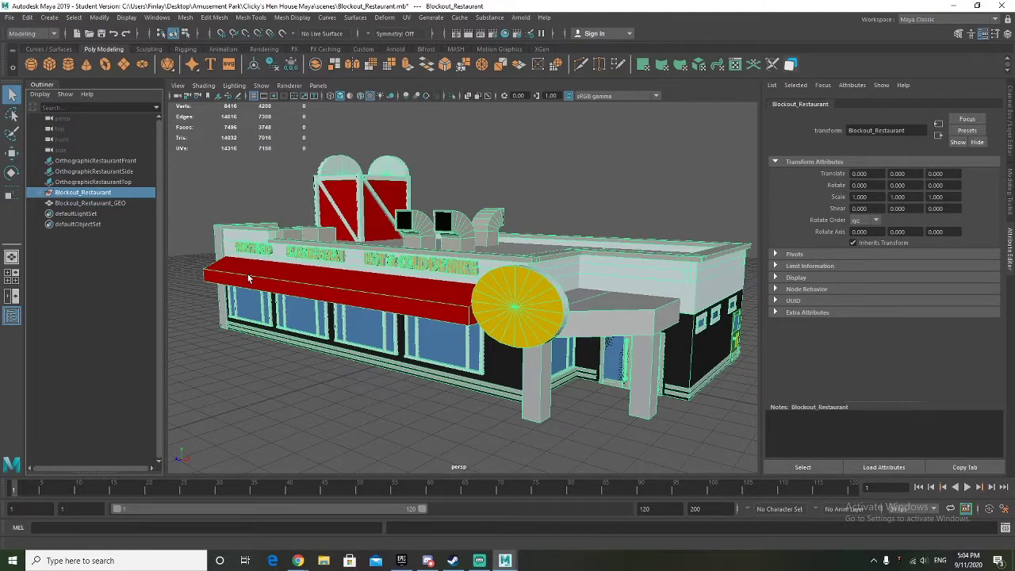
pyautogui.hotkey('ctrl', '1')
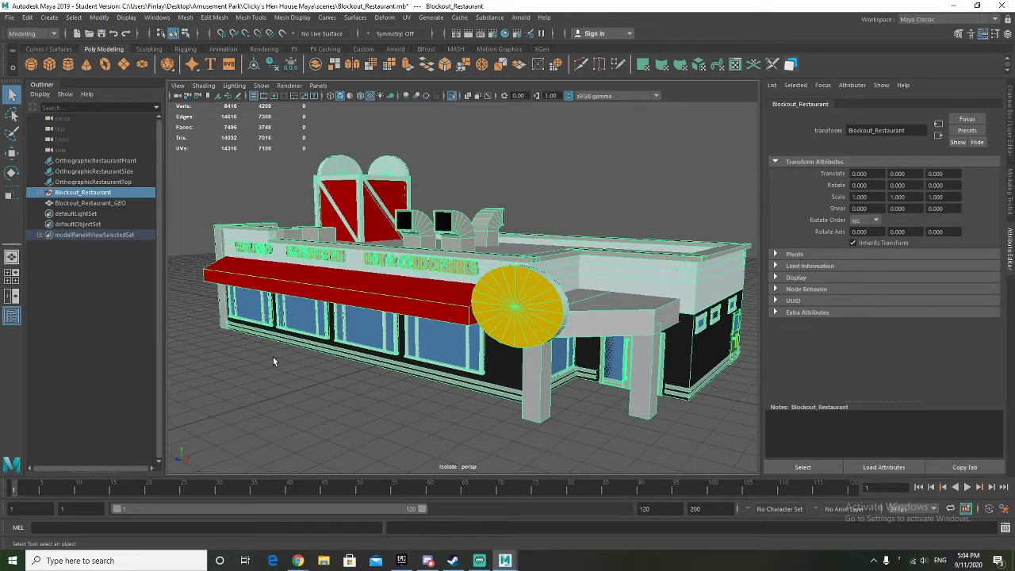
pyautogui.click(273, 361)
pyautogui.click(80, 193)
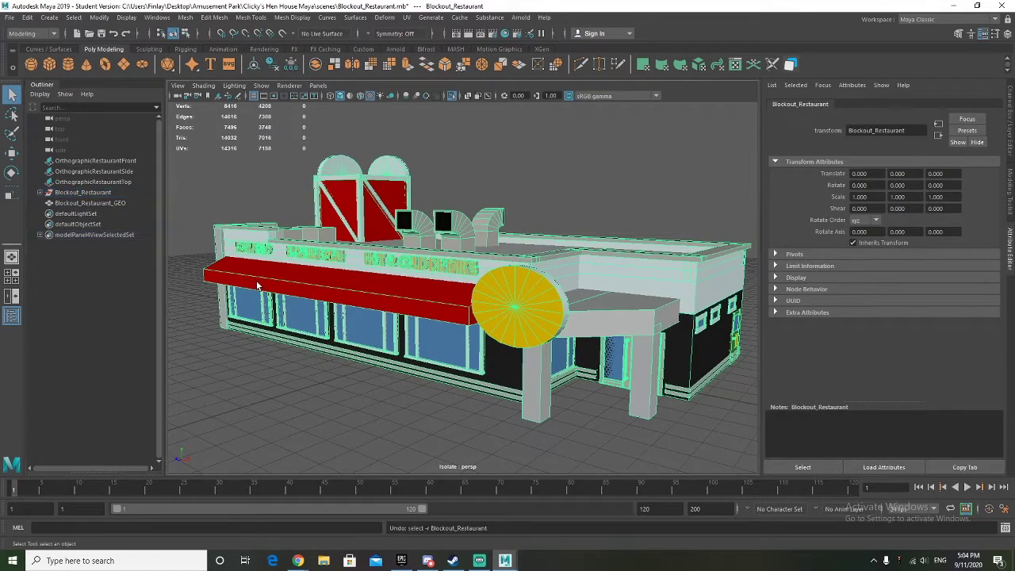
pyautogui.hotkey('ctrl', 'z')
# Step: Hide the original Blockout_Restaurant group and turn off isolation so the combined Blockout_Restaurant_GEO mesh is shown
pyautogui.click(84, 193)
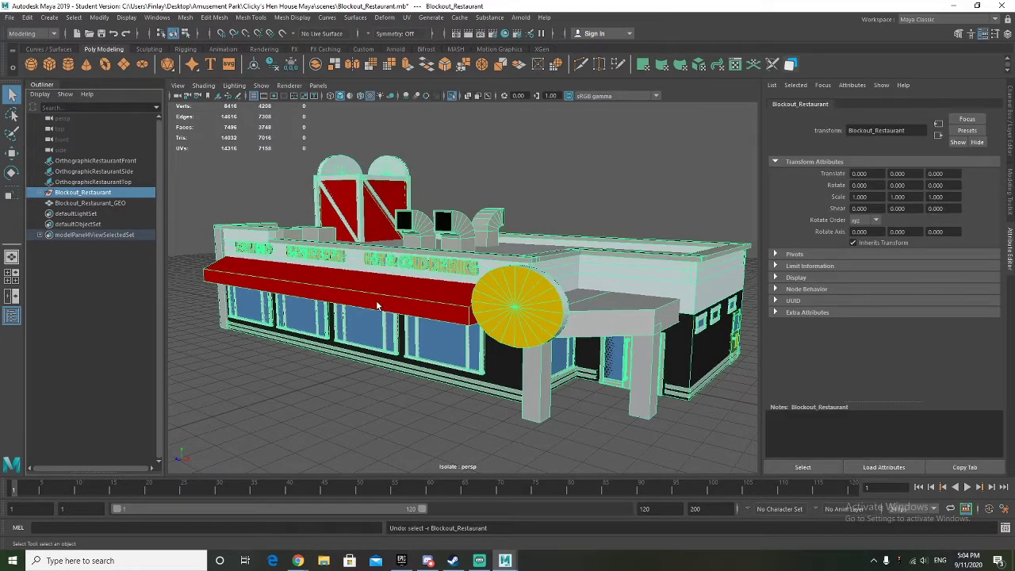
pyautogui.hotkey('ctrl', 'h')
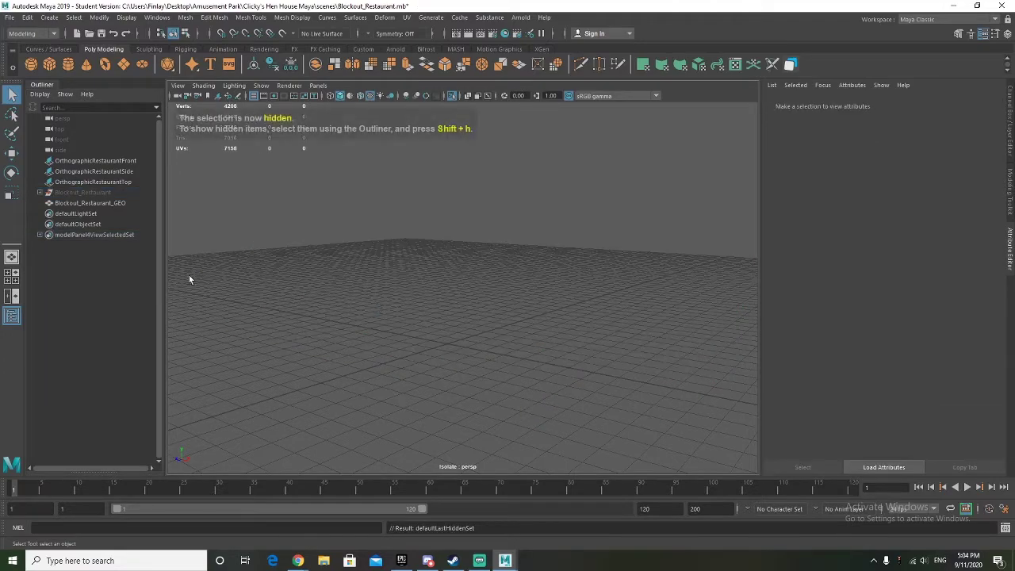
pyautogui.click(109, 204)
pyautogui.hotkey('shift', 'h')
pyautogui.hotkey('ctrl', '1')
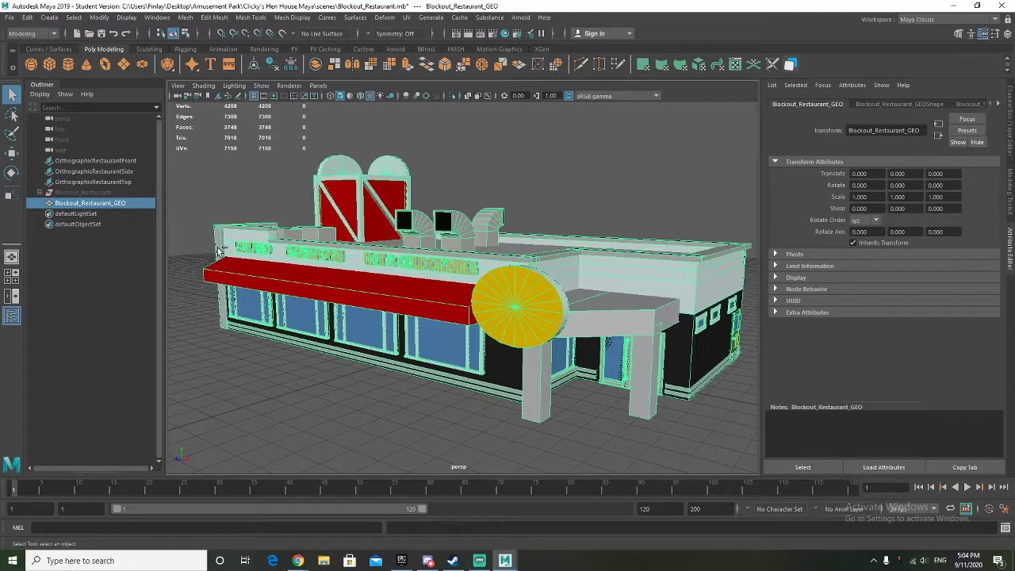
# Step: Add both the hidden Blockout_Restaurant group and the Blockout_Restaurant_GEO mesh to the Blockout display layer
pyautogui.click(70, 194)
pyautogui.click(66, 204)
pyautogui.click(71, 193)
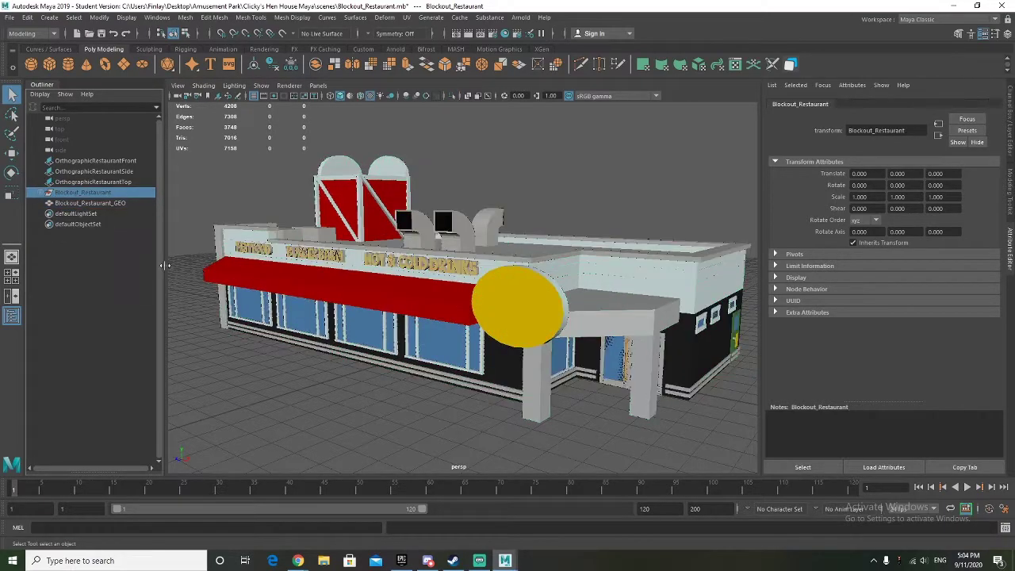
pyautogui.click(106, 204)
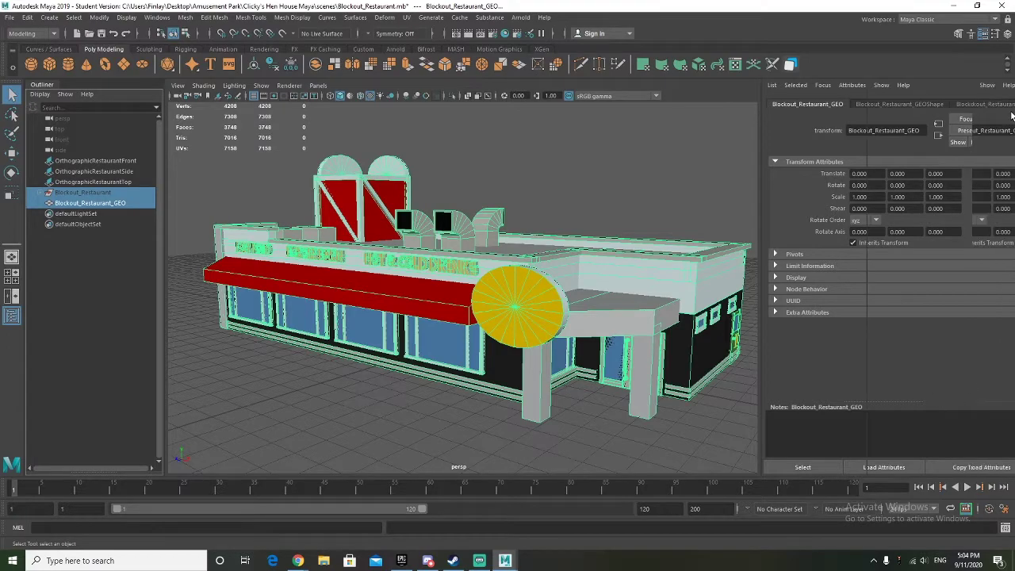
pyautogui.click(1009, 119)
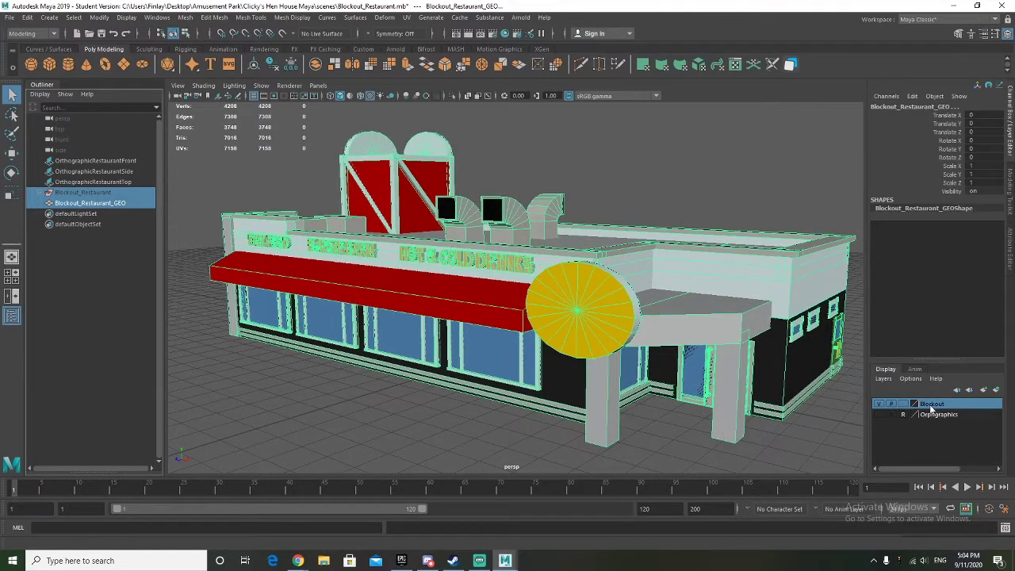
pyautogui.rightClick(932, 408)
pyautogui.moveTo(939, 467)
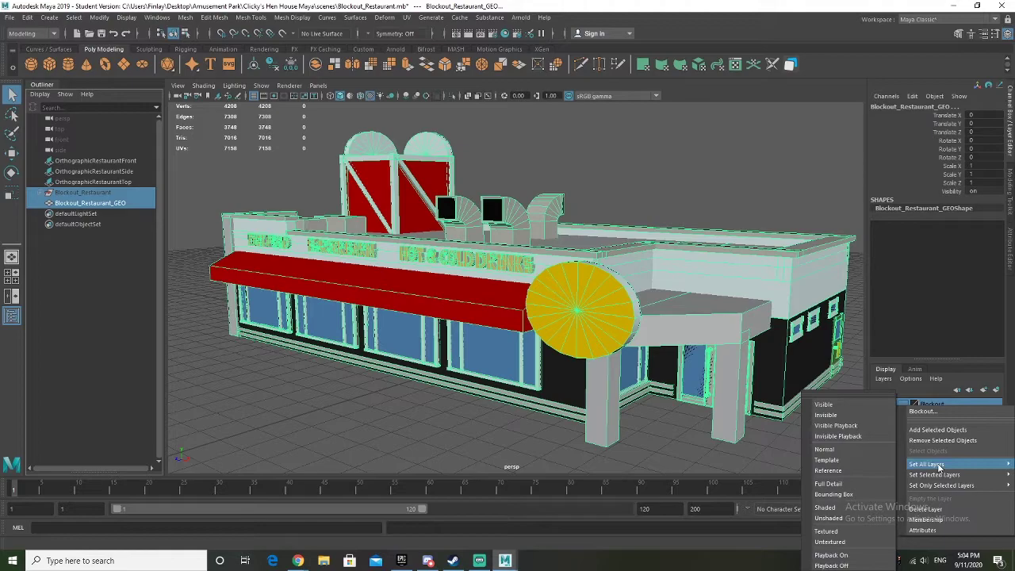
pyautogui.click(937, 429)
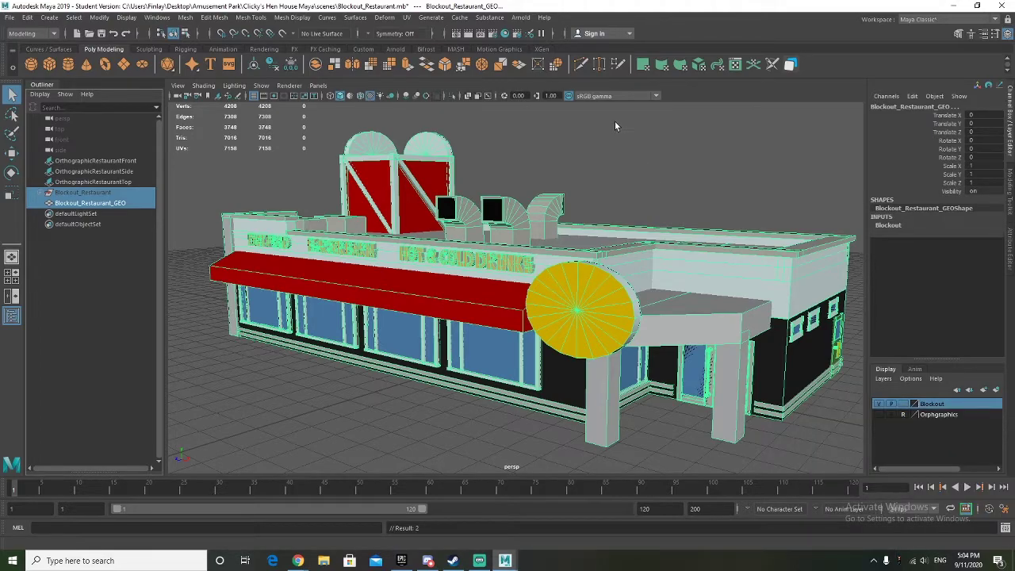
# Step: Clear the selection and save the scene under its existing name, Blockout_Restaurant.mb
pyautogui.click(644, 168)
pyautogui.click(10, 17)
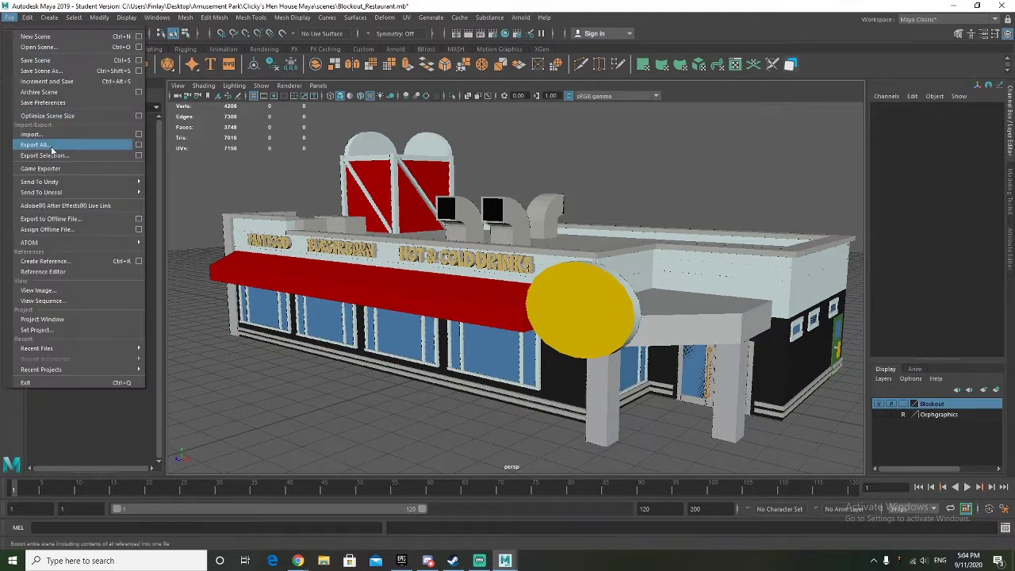
pyautogui.click(35, 61)
pyautogui.click(483, 288)
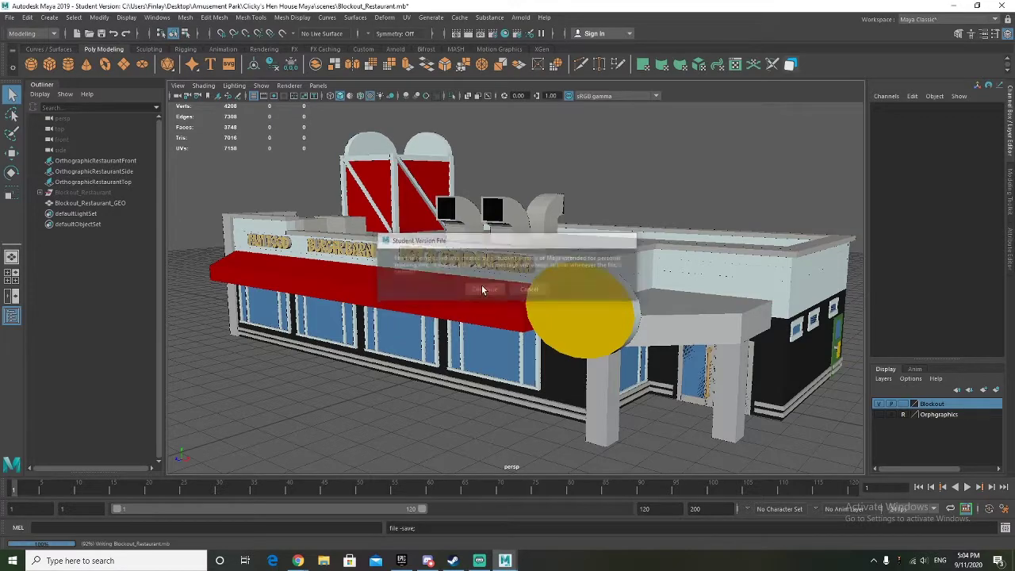
# Step: Save a copy of the scene as Modelling_Restaurant.mb in the same scenes folder
pyautogui.click(10, 17)
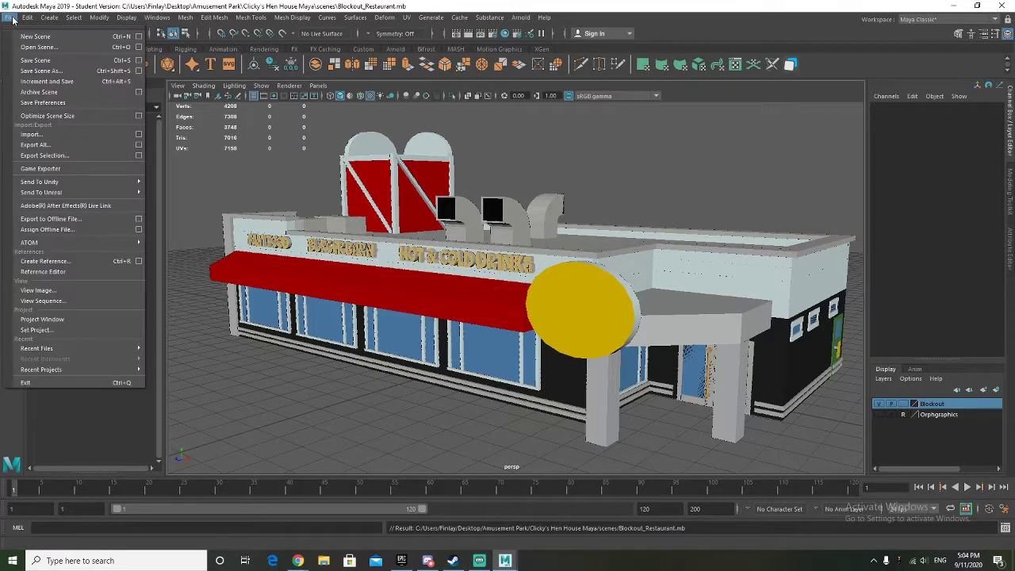
pyautogui.click(49, 71)
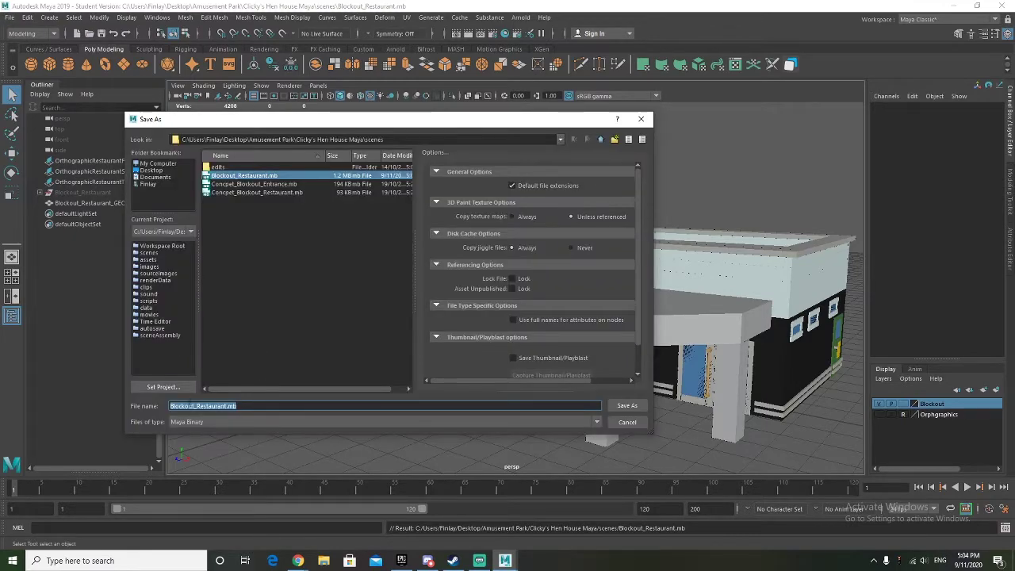
pyautogui.click(194, 407)
pyautogui.press('BackSpace')
pyautogui.press('BackSpace')
pyautogui.press('BackSpace')
pyautogui.press('BackSpace')
pyautogui.press('BackSpace')
pyautogui.press('BackSpace')
pyautogui.press('BackSpace')
pyautogui.press('BackSpace')
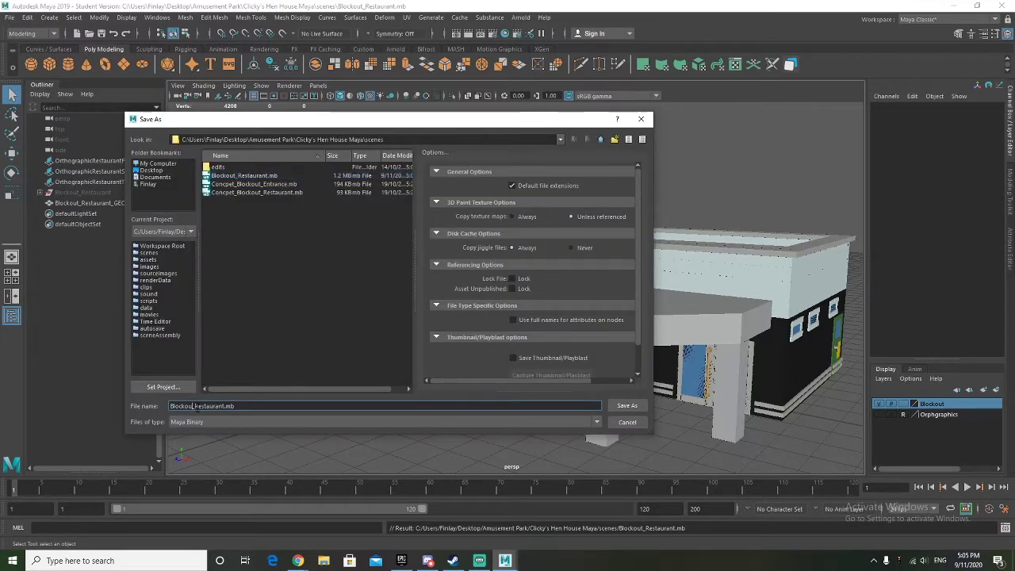
pyautogui.write('Modelling')
pyautogui.click(629, 405)
pyautogui.click(494, 289)
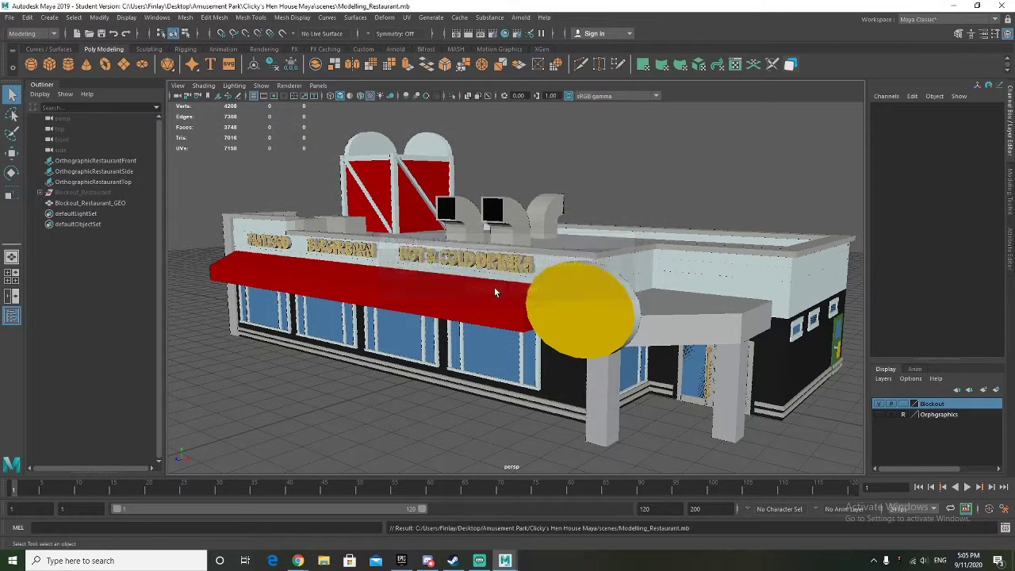
# Step: Try out the Blockout layer's visibility toggle and its Template and Reference display types
pyautogui.keyDown('alt'); pyautogui.moveTo(499, 293); pyautogui.dragTo(433, 280); pyautogui.keyUp('alt')
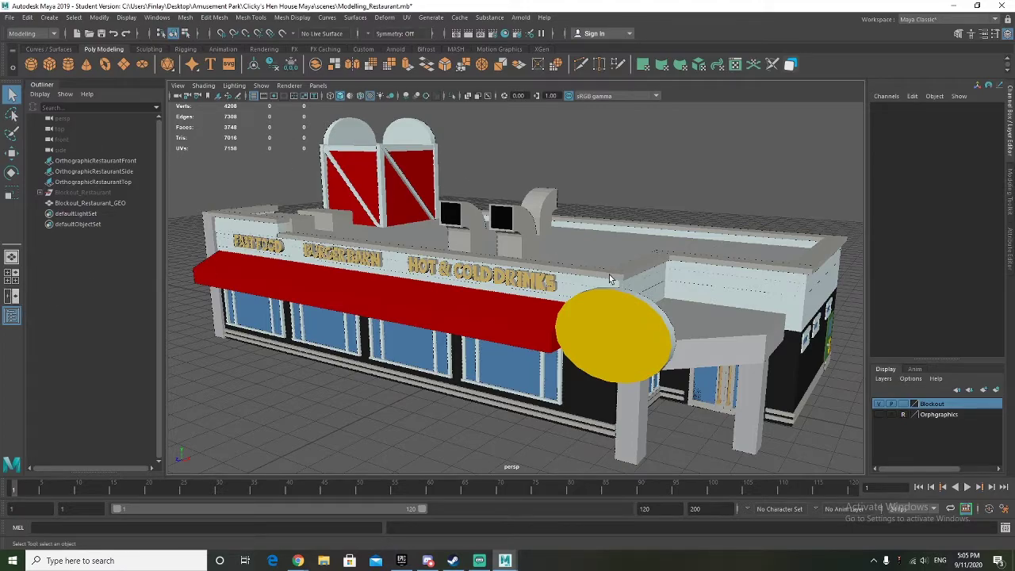
pyautogui.click(880, 404)
pyautogui.click(880, 405)
pyautogui.click(903, 404)
pyautogui.click(903, 404)
pyautogui.keyDown('alt'); pyautogui.moveTo(493, 314); pyautogui.dragTo(579, 256); pyautogui.keyUp('alt')
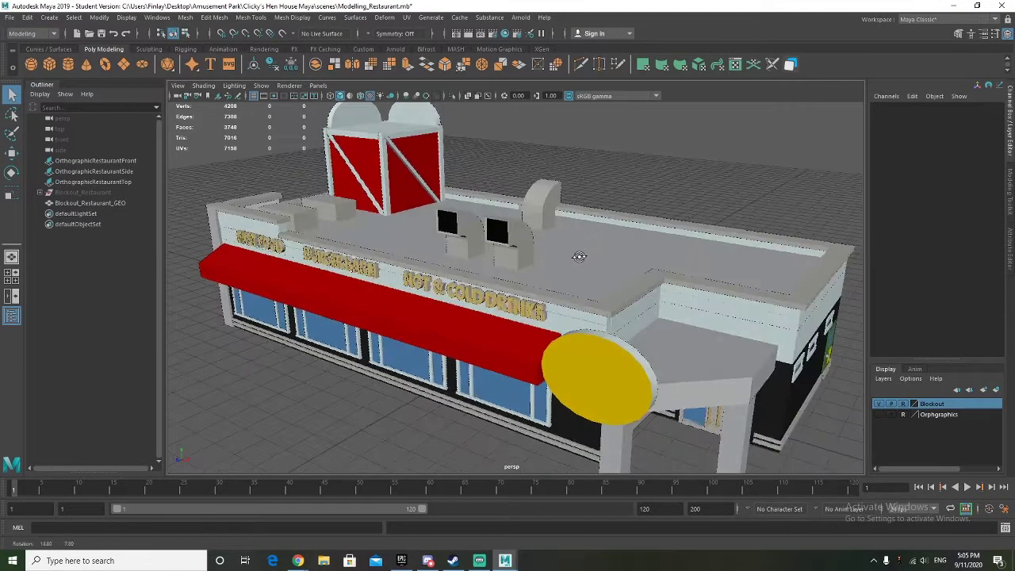
pyautogui.click(878, 405)
pyautogui.click(879, 405)
pyautogui.moveTo(384, 278)
pyautogui.keyDown('alt'); pyautogui.mouseDown()
pyautogui.moveTo(360, 251)
pyautogui.moveTo(388, 276)
pyautogui.mouseUp(); pyautogui.keyUp('alt')
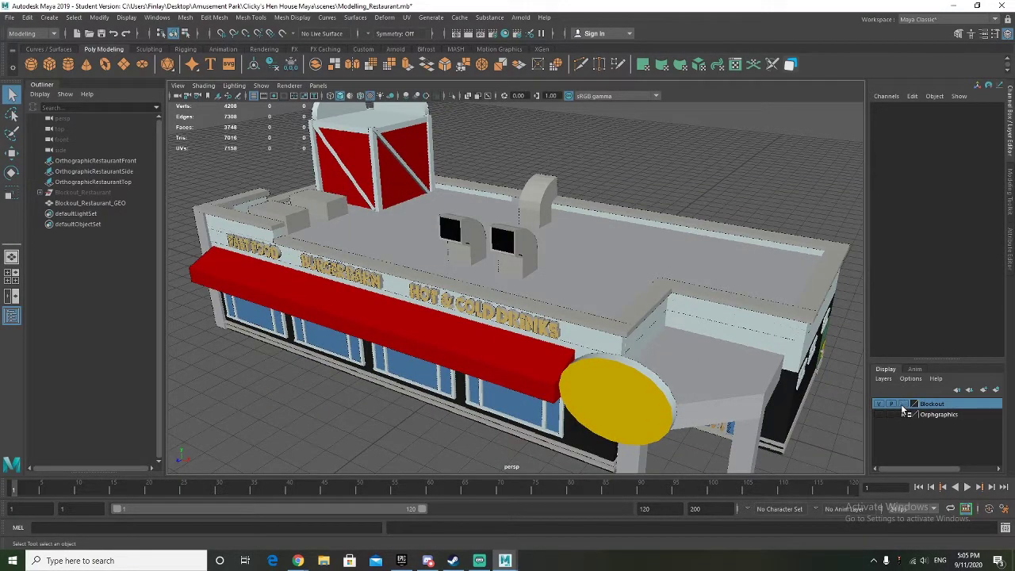
# Step: Set the Blockout layer's display type to Template and view the wireframe restaurant from above
pyautogui.click(902, 405)
pyautogui.keyDown('alt'); pyautogui.moveTo(434, 419); pyautogui.dragTo(433, 378); pyautogui.keyUp('alt')
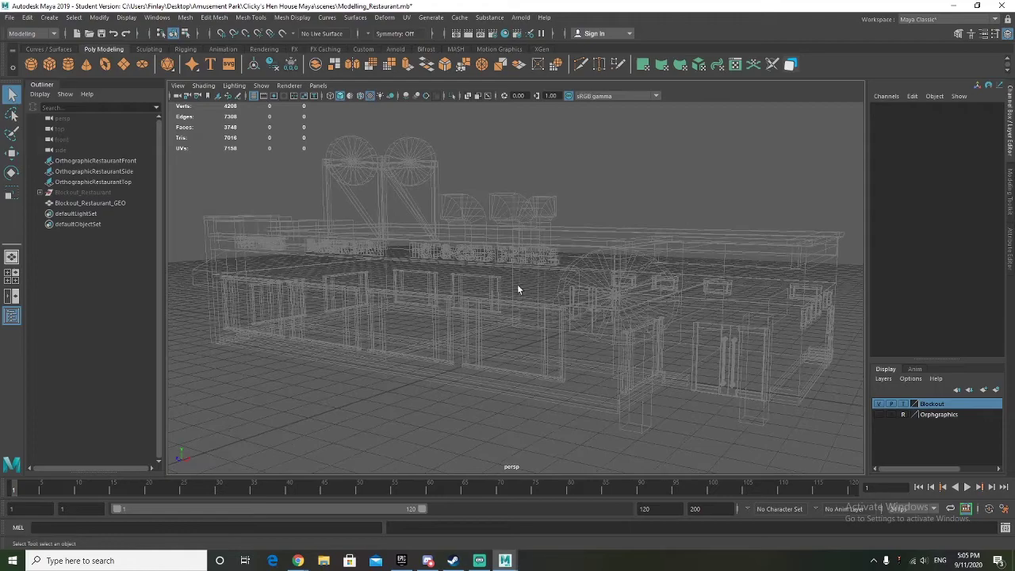
pyautogui.keyDown('alt'); pyautogui.moveTo(537, 249); pyautogui.dragTo(482, 279); pyautogui.keyUp('alt')
pyautogui.scroll(-5, 482, 279)
pyautogui.scroll(3, 520, 312)
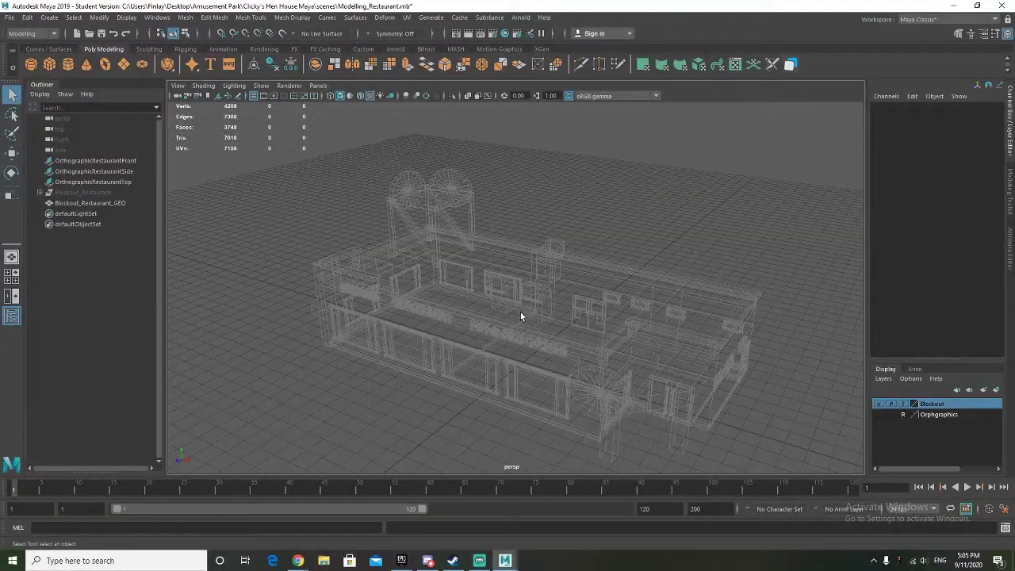
# Step: Create a polygon cube at the origin and scale it uniformly to about 271
pyautogui.click(49, 64)
pyautogui.keyDown('alt'); pyautogui.moveTo(390, 272); pyautogui.dragTo(452, 288); pyautogui.keyUp('alt')
pyautogui.press('r')
pyautogui.moveTo(526, 370); pyautogui.dragTo(576, 362)
pyautogui.keyDown('alt'); pyautogui.moveTo(527, 374); pyautogui.dragTo(535, 351); pyautogui.keyUp('alt')
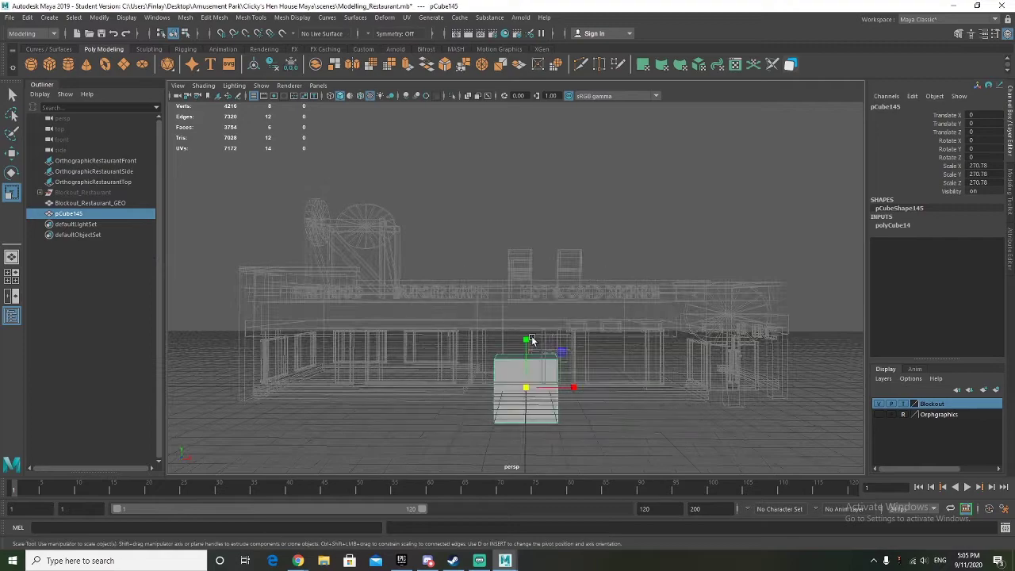
# Step: Show the four-view layout and raise the cube to about Y 267 in the front view
pyautogui.press('space')
pyautogui.scroll(-10, 335, 355)
pyautogui.keyDown('alt'); pyautogui.moveTo(314, 438); pyautogui.dragTo(441, 389, button='middle'); pyautogui.keyUp('alt')
pyautogui.keyDown('alt'); pyautogui.moveTo(359, 374); pyautogui.dragTo(348, 375, button='middle'); pyautogui.keyUp('alt')
pyautogui.scroll(-5, 377, 163)
pyautogui.keyDown('alt'); pyautogui.moveTo(377, 163); pyautogui.dragTo(384, 219, button='middle'); pyautogui.keyUp('alt')
pyautogui.press('w')
pyautogui.moveTo(347, 383); pyautogui.dragTo(348, 310)
pyautogui.keyDown('alt'); pyautogui.moveTo(340, 336); pyautogui.dragTo(347, 346, button='middle'); pyautogui.keyUp('alt')
# Step: Scale the cube uniformly to about 341
pyautogui.press('r')
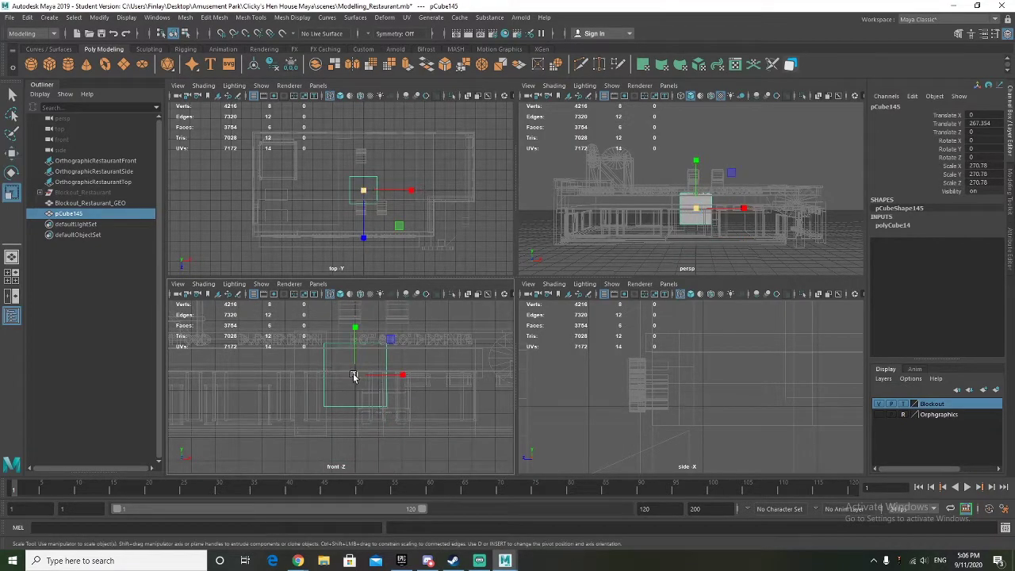
pyautogui.moveTo(356, 375); pyautogui.dragTo(367, 375)
pyautogui.scroll(4, 397, 374)
pyautogui.keyDown('alt'); pyautogui.moveTo(444, 373); pyautogui.dragTo(303, 373, button='middle'); pyautogui.keyUp('alt')
pyautogui.keyDown('alt'); pyautogui.moveTo(684, 183); pyautogui.dragTo(639, 222); pyautogui.keyUp('alt')
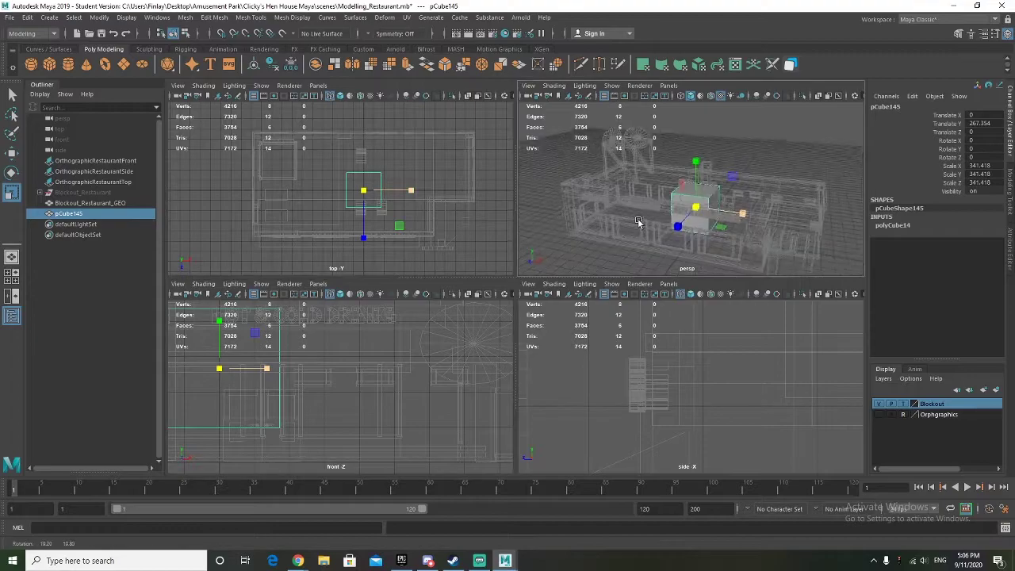
# Step: Lower the cube to about Y 247, checking it against the blockout's roof in the perspective and side views
pyautogui.scroll(8, 712, 230)
pyautogui.keyDown('alt'); pyautogui.moveTo(713, 232); pyautogui.dragTo(630, 199); pyautogui.keyUp('alt')
pyautogui.press('w')
pyautogui.moveTo(697, 229); pyautogui.dragTo(713, 251)
pyautogui.scroll(-3, 281, 385)
pyautogui.scroll(-5, 623, 395)
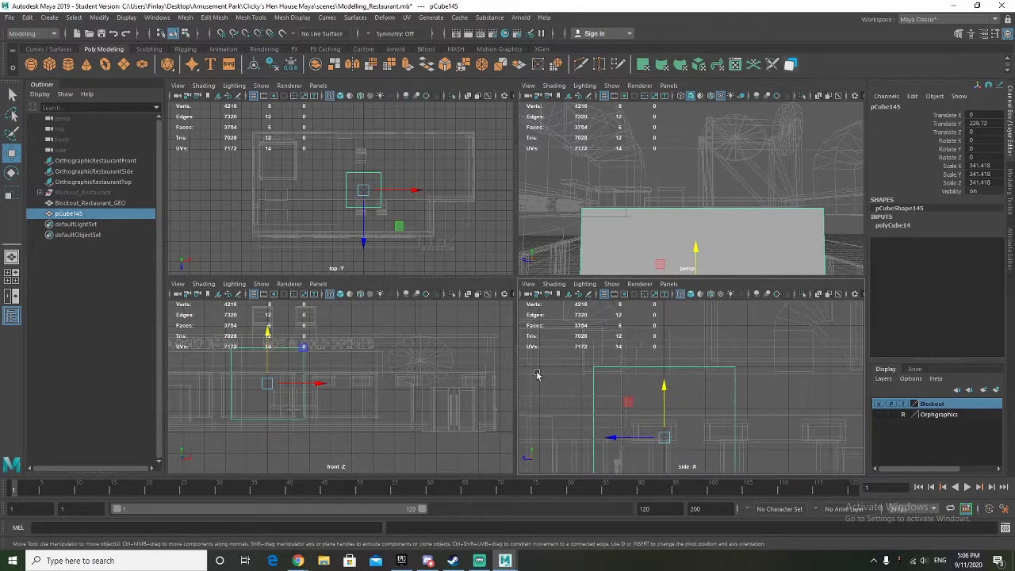
pyautogui.keyDown('alt'); pyautogui.moveTo(844, 395); pyautogui.dragTo(735, 394, button='middle'); pyautogui.keyUp('alt')
pyautogui.keyDown('alt'); pyautogui.moveTo(657, 395); pyautogui.dragTo(705, 402, button='middle'); pyautogui.keyUp('alt')
pyautogui.keyDown('alt'); pyautogui.moveTo(649, 180); pyautogui.dragTo(668, 204); pyautogui.keyUp('alt')
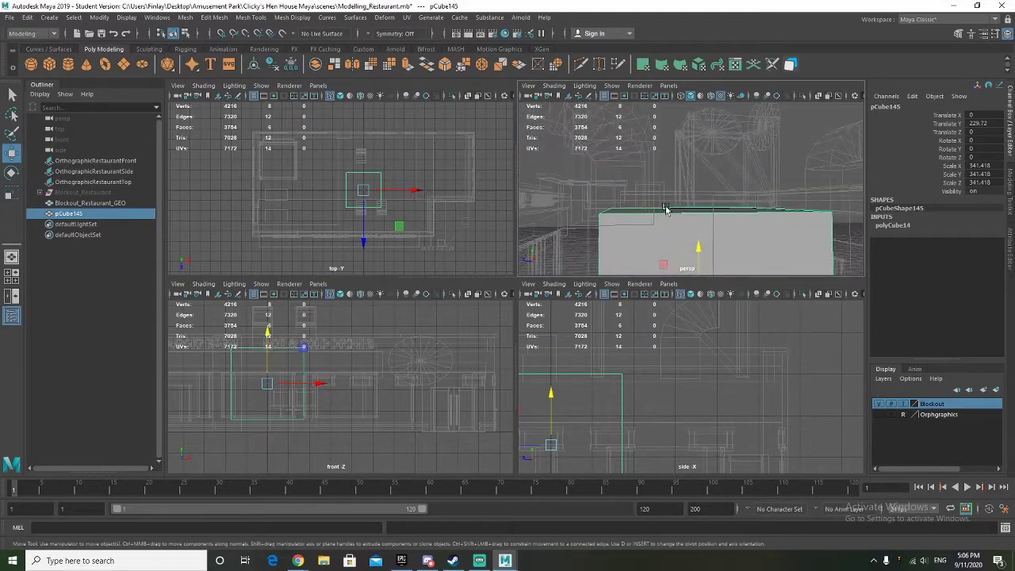
pyautogui.keyDown('alt'); pyautogui.moveTo(612, 382); pyautogui.dragTo(728, 371, button='middle'); pyautogui.keyUp('alt')
pyautogui.moveTo(642, 383); pyautogui.dragTo(625, 389)
pyautogui.keyDown('alt'); pyautogui.moveTo(620, 226); pyautogui.dragTo(617, 254); pyautogui.keyUp('alt')
# Step: Set the Blockout layer's display type to Reference and frame the shaded restaurant in the perspective view
pyautogui.click(900, 406)
pyautogui.scroll(-5, 617, 253)
pyautogui.moveTo(704, 204); pyautogui.dragTo(743, 225)
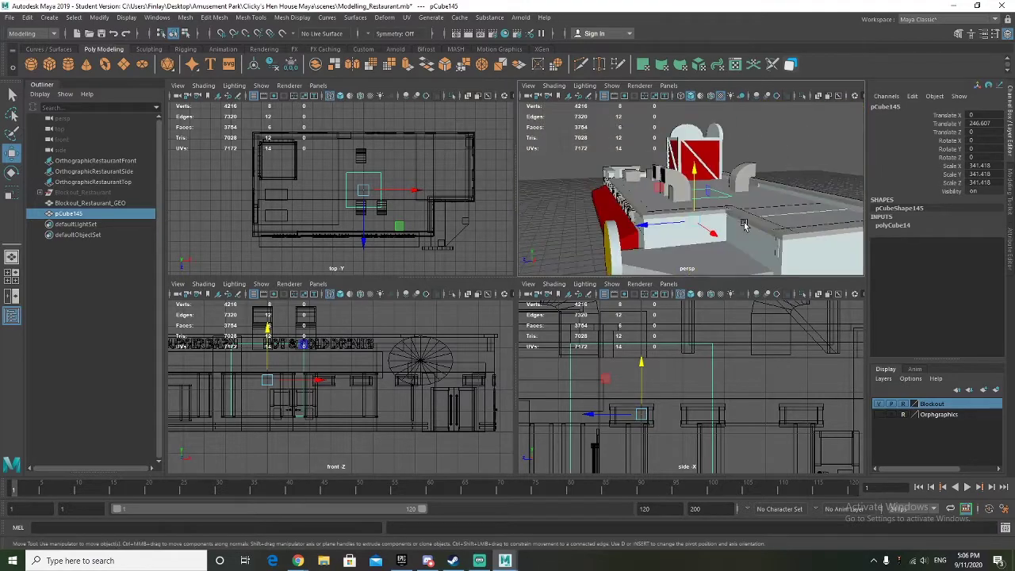
pyautogui.keyDown('alt'); pyautogui.moveTo(743, 225); pyautogui.dragTo(609, 229, button='right'); pyautogui.keyUp('alt')
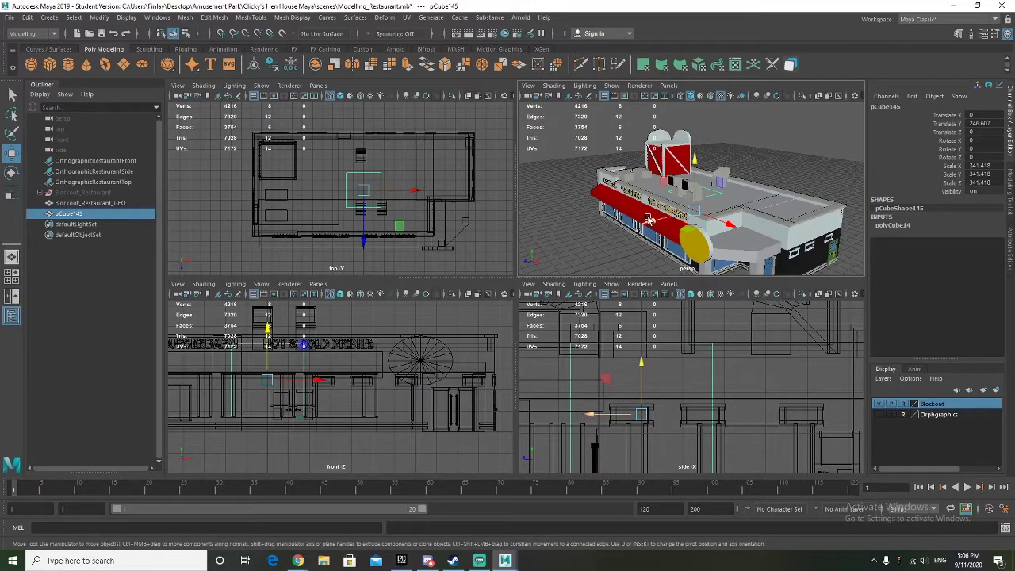
# Step: Isolate the cube to select its bottom face, end the isolation, and lower the face to the blockout's base in the front view
pyautogui.hotkey('ctrl', '1')
pyautogui.keyDown('alt'); pyautogui.moveTo(673, 238); pyautogui.dragTo(674, 183); pyautogui.keyUp('alt')
pyautogui.moveTo(693, 191); pyautogui.dragTo(695, 209, button='right')
pyautogui.click(694, 209)
pyautogui.keyDown('alt'); pyautogui.moveTo(692, 204); pyautogui.dragTo(696, 179); pyautogui.keyUp('alt')
pyautogui.hotkey('ctrl', '1')
pyautogui.moveTo(269, 370); pyautogui.dragTo(278, 387)
pyautogui.scroll(6, 258, 427)
pyautogui.keyDown('alt'); pyautogui.moveTo(255, 428); pyautogui.dragTo(539, 290, button='middle'); pyautogui.keyUp('alt')
pyautogui.moveTo(378, 356); pyautogui.dragTo(375, 357)
pyautogui.keyDown('alt'); pyautogui.moveTo(639, 188); pyautogui.dragTo(710, 222); pyautogui.keyUp('alt')
pyautogui.scroll(2, 312, 409)
pyautogui.scroll(-5, 313, 409)
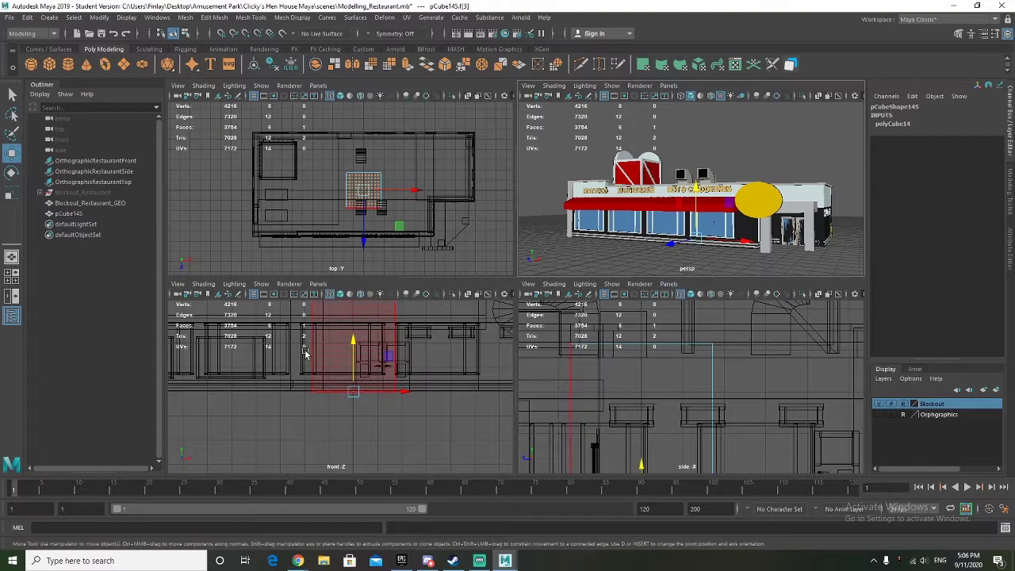
# Step: Return to object mode and scale the cube to about 860 in X and Z in the top view
pyautogui.moveTo(354, 349); pyautogui.dragTo(392, 250, button='right')
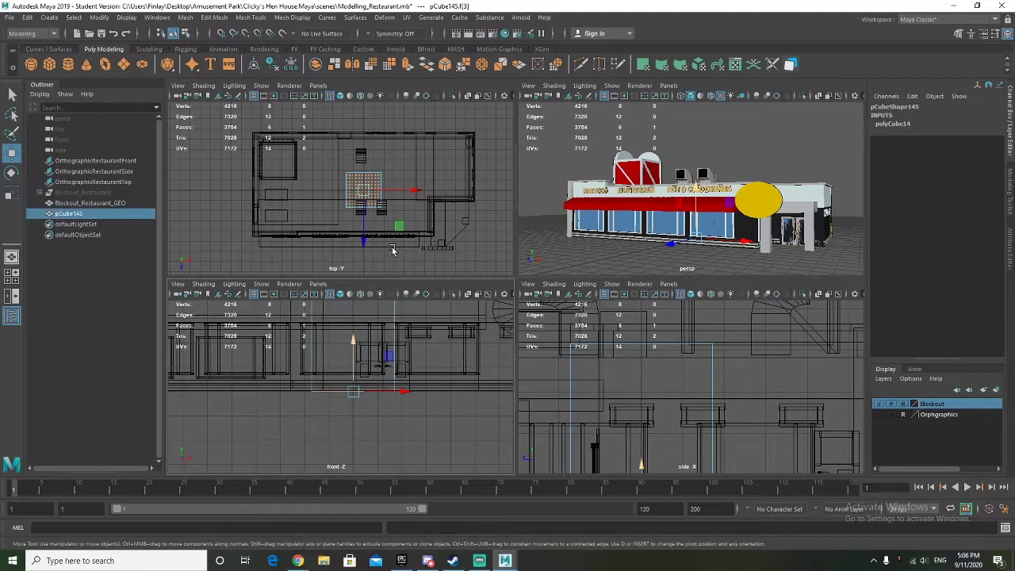
pyautogui.scroll(2, 394, 206)
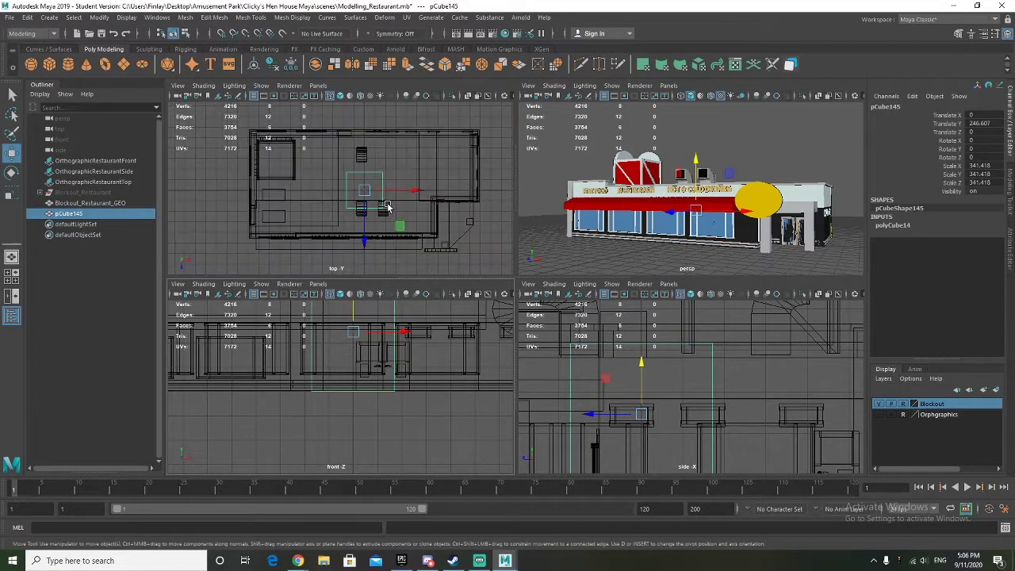
pyautogui.press('r')
pyautogui.moveTo(400, 225); pyautogui.dragTo(424, 243)
pyautogui.keyDown('alt'); pyautogui.moveTo(787, 235); pyautogui.dragTo(660, 151); pyautogui.keyUp('alt')
pyautogui.scroll(5, 643, 224)
pyautogui.keyDown('alt'); pyautogui.moveTo(643, 204); pyautogui.dragTo(664, 204); pyautogui.keyUp('alt')
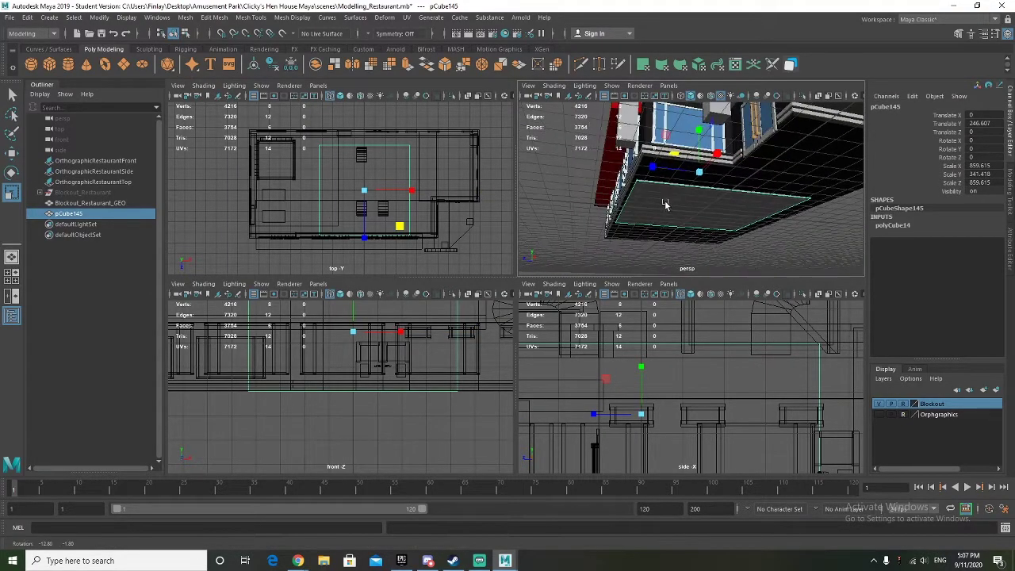
# Step: Select the cube's rear face and move it out to the blockout's back wall
pyautogui.moveTo(656, 168); pyautogui.dragTo(612, 201)
pyautogui.click(663, 176)
pyautogui.moveTo(665, 192); pyautogui.dragTo(664, 215, button='right')
pyautogui.click(663, 208)
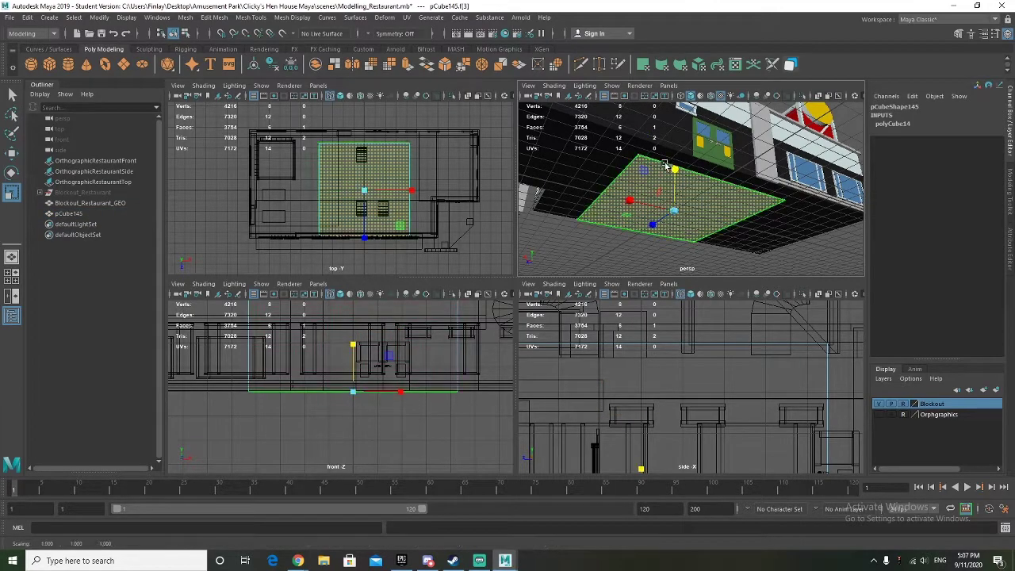
pyautogui.click(663, 164)
pyautogui.keyDown('alt'); pyautogui.moveTo(663, 164); pyautogui.dragTo(593, 249); pyautogui.keyUp('alt')
pyautogui.keyDown('alt'); pyautogui.moveTo(658, 230); pyautogui.dragTo(698, 196); pyautogui.keyUp('alt')
pyautogui.press('w')
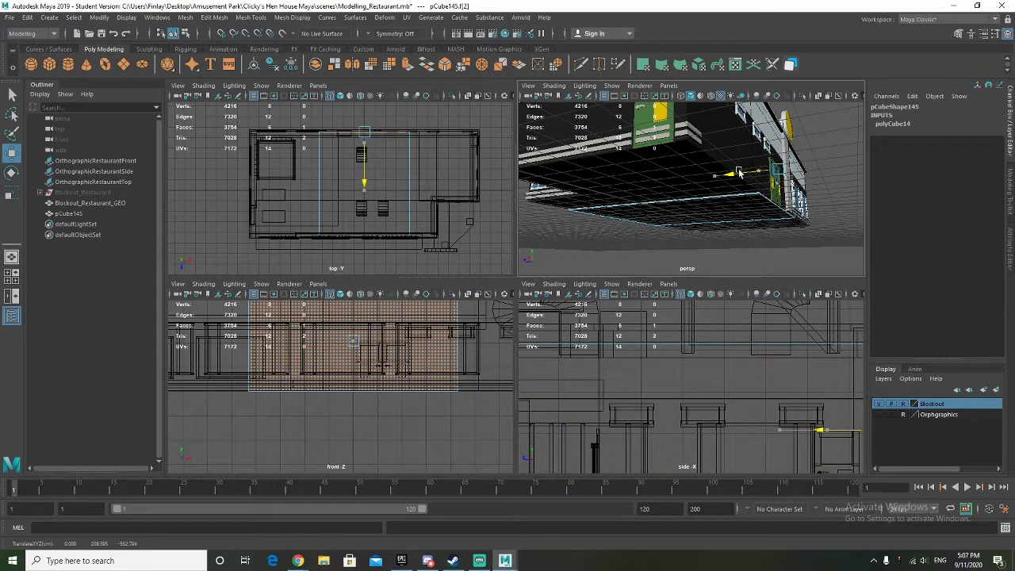
# Step: Select the cube's end face on the negative X side and pull it out to the blockout's windowed end wall
pyautogui.keyDown('alt'); pyautogui.moveTo(747, 221); pyautogui.dragTo(579, 215); pyautogui.keyUp('alt')
pyautogui.click(682, 195)
pyautogui.keyDown('alt'); pyautogui.moveTo(644, 225); pyautogui.dragTo(650, 256); pyautogui.keyUp('alt')
pyautogui.keyDown('alt'); pyautogui.moveTo(735, 228); pyautogui.dragTo(747, 206); pyautogui.keyUp('alt')
pyautogui.moveTo(711, 177); pyautogui.dragTo(659, 184)
pyautogui.scroll(10, 612, 203)
pyautogui.scroll(-5, 608, 220)
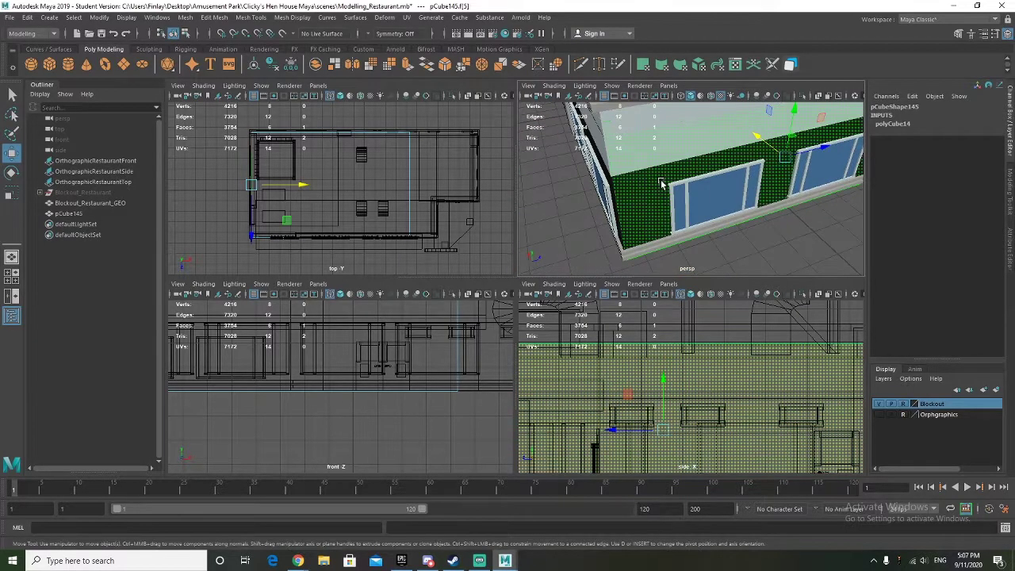
# Step: Return to object mode, scale the cube's depth to about 885, and shift it to about Z -4 in the side view
pyautogui.scroll(-5, 606, 394)
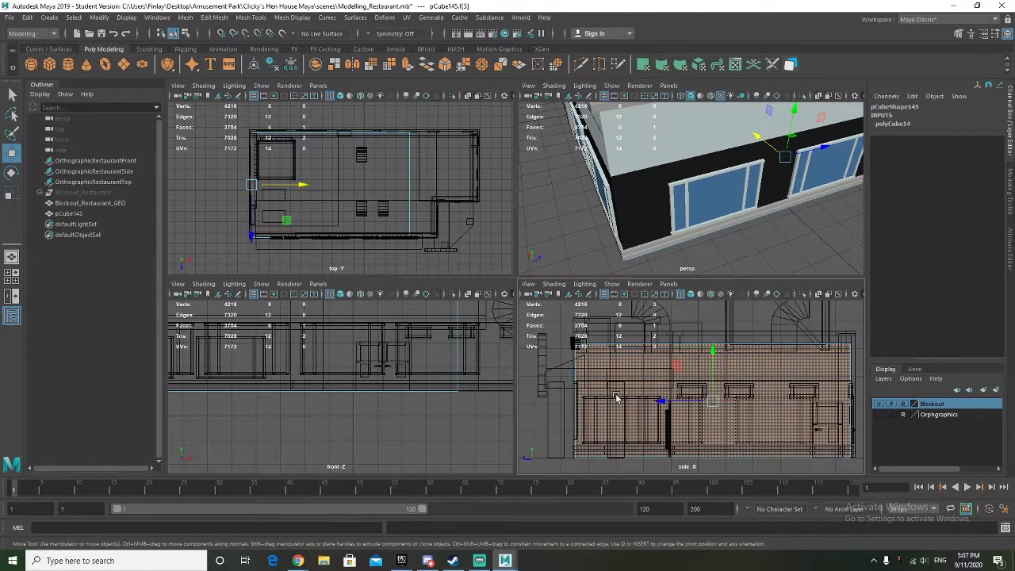
pyautogui.keyDown('alt'); pyautogui.moveTo(606, 395); pyautogui.dragTo(598, 394, button='middle'); pyautogui.keyUp('alt')
pyautogui.moveTo(610, 381); pyautogui.dragTo(634, 278, button='right')
pyautogui.press('r')
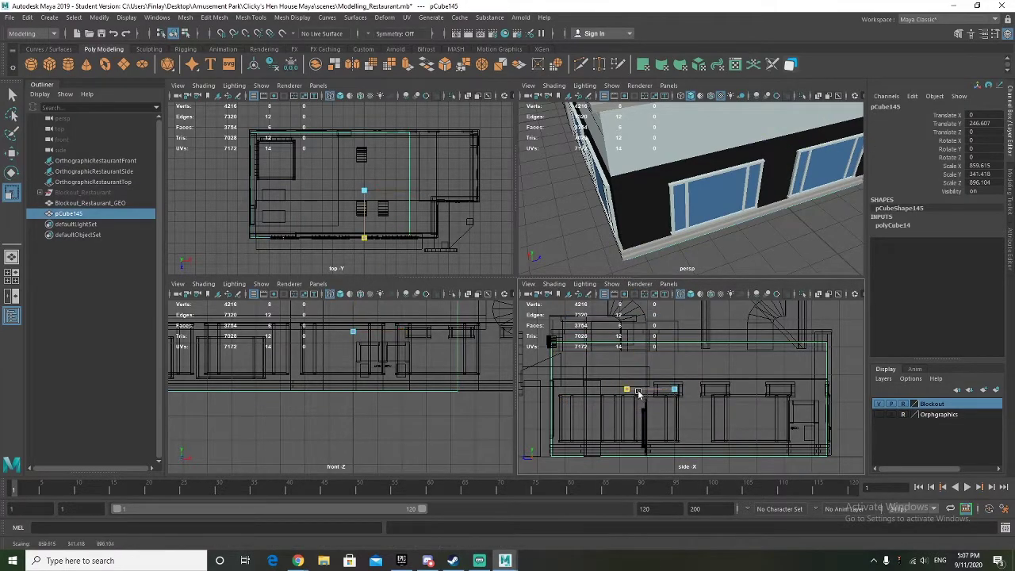
pyautogui.press('w')
pyautogui.moveTo(638, 389); pyautogui.dragTo(640, 390)
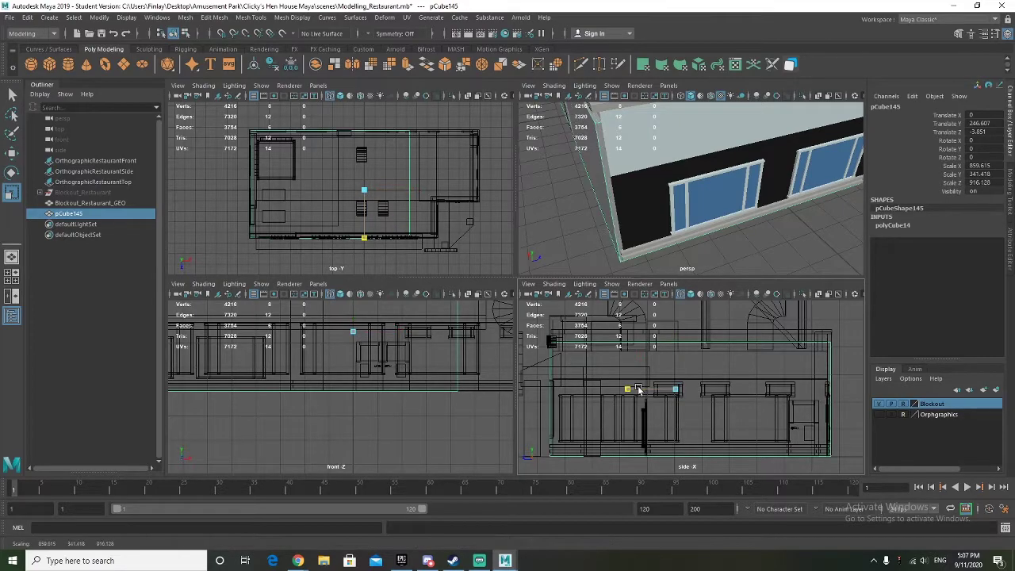
# Step: Examine how the cube's lower edges line up with the blockout's base from the front and from underneath
pyautogui.scroll(-4, 366, 365)
pyautogui.keyDown('alt'); pyautogui.moveTo(304, 359); pyautogui.dragTo(319, 362, button='middle'); pyautogui.keyUp('alt')
pyautogui.keyDown('alt'); pyautogui.moveTo(589, 188); pyautogui.dragTo(594, 222); pyautogui.keyUp('alt')
pyautogui.scroll(-5, 587, 182)
pyautogui.scroll(5, 551, 166)
pyautogui.keyDown('alt'); pyautogui.moveTo(698, 188); pyautogui.dragTo(634, 191, button='middle'); pyautogui.keyUp('alt')
pyautogui.keyDown('alt'); pyautogui.moveTo(634, 188); pyautogui.dragTo(689, 183); pyautogui.keyUp('alt')
pyautogui.scroll(3, 703, 188)
pyautogui.moveTo(573, 147)
pyautogui.keyDown('alt'); pyautogui.mouseDown()
pyautogui.moveTo(562, 154)
pyautogui.moveTo(574, 150)
pyautogui.mouseUp(); pyautogui.keyUp('alt')
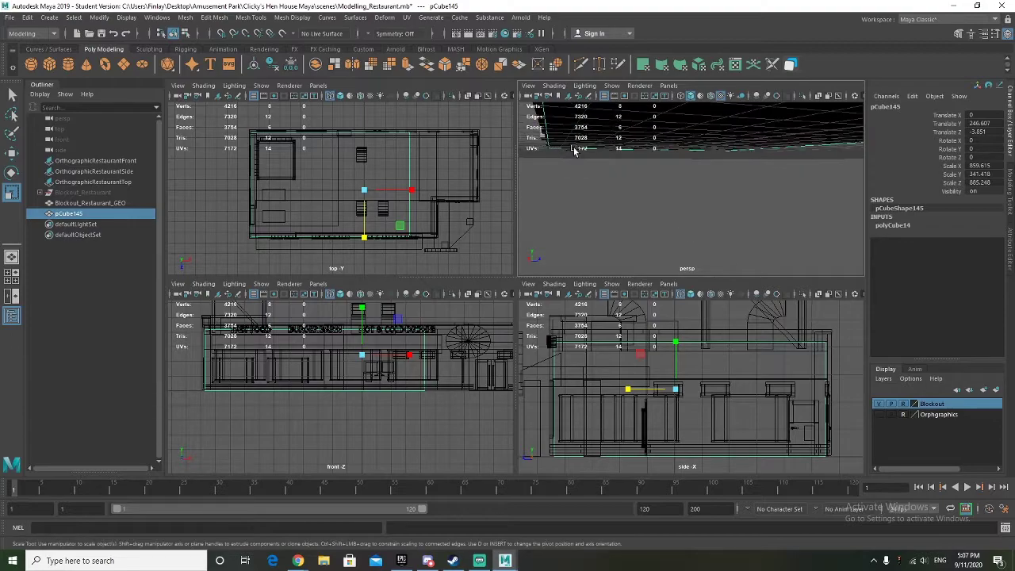
# Step: Reselect the cube's rear face at the bottom corner and nudge it toward the blockout's rear wall edge
pyautogui.scroll(-3, 574, 151)
pyautogui.moveTo(637, 164); pyautogui.dragTo(609, 163, button='right')
pyautogui.keyDown('alt'); pyautogui.moveTo(642, 197); pyautogui.dragTo(677, 189); pyautogui.keyUp('alt')
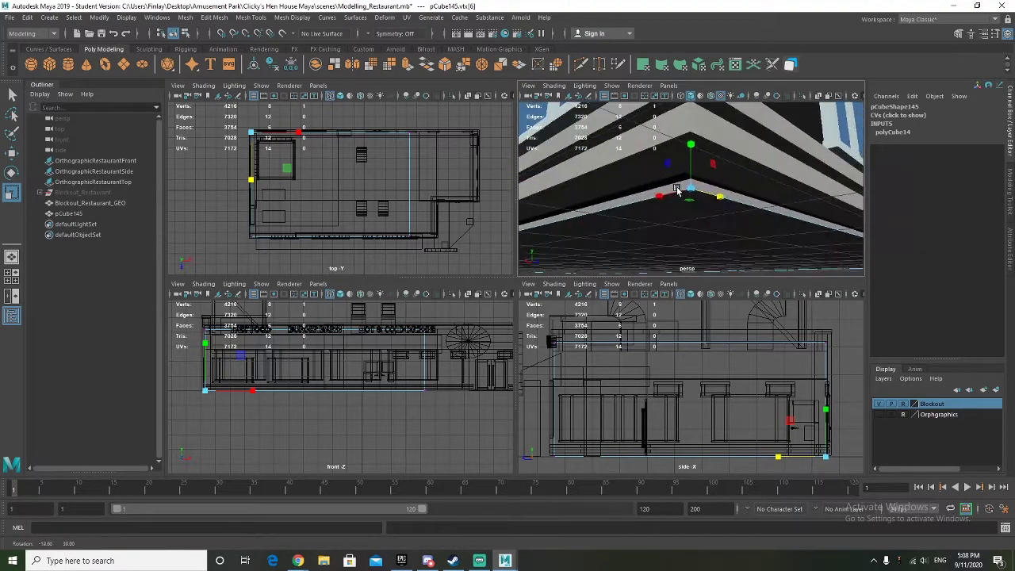
pyautogui.moveTo(659, 189); pyautogui.dragTo(657, 223, button='right')
pyautogui.click(659, 195)
pyautogui.press('w')
pyautogui.keyDown('alt'); pyautogui.moveTo(655, 214); pyautogui.dragTo(590, 214); pyautogui.keyUp('alt')
pyautogui.moveTo(701, 241); pyautogui.dragTo(694, 243)
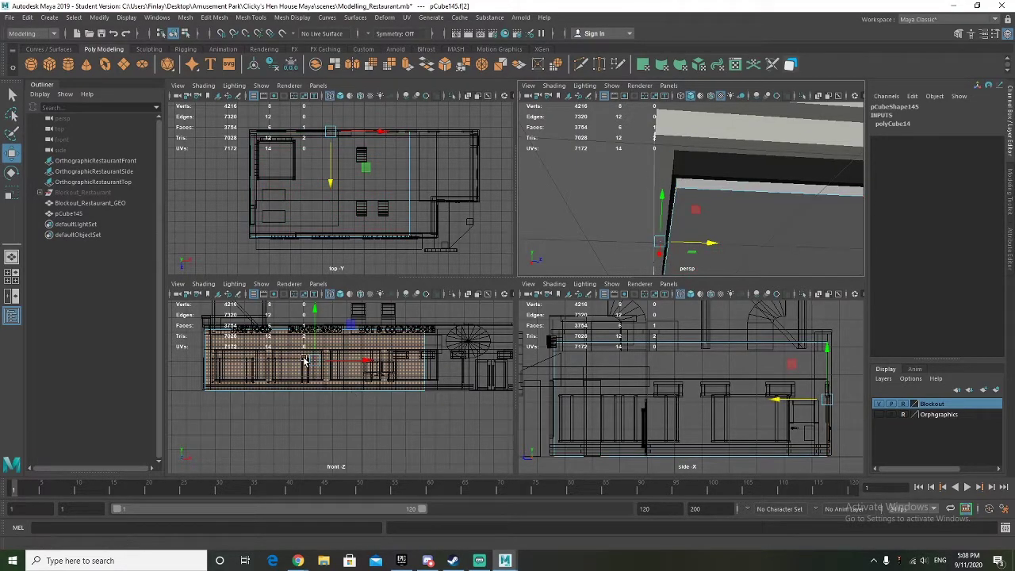
# Step: Fine-tune the rear face onto the blockout's back wall line in the top view, at about Z -551
pyautogui.scroll(4, 306, 355)
pyautogui.scroll(8, 331, 155)
pyautogui.keyDown('alt'); pyautogui.moveTo(329, 129); pyautogui.dragTo(354, 157, button='middle'); pyautogui.keyUp('alt')
pyautogui.scroll(2, 344, 183)
pyautogui.scroll(2, 354, 156)
pyautogui.moveTo(316, 212); pyautogui.dragTo(320, 209)
pyautogui.scroll(5, 311, 164)
pyautogui.keyDown('alt'); pyautogui.moveTo(298, 144); pyautogui.dragTo(351, 298, button='middle'); pyautogui.keyUp('alt')
pyautogui.moveTo(294, 257); pyautogui.dragTo(292, 257)
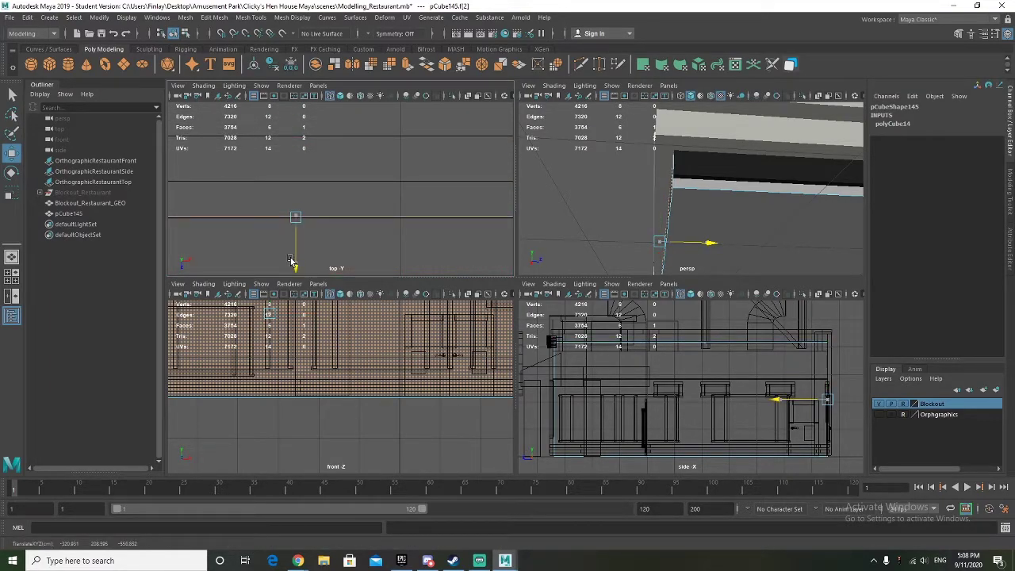
# Step: Select the cube's negative X end face and align it with the blockout's wall line at about X -1070
pyautogui.click(705, 181)
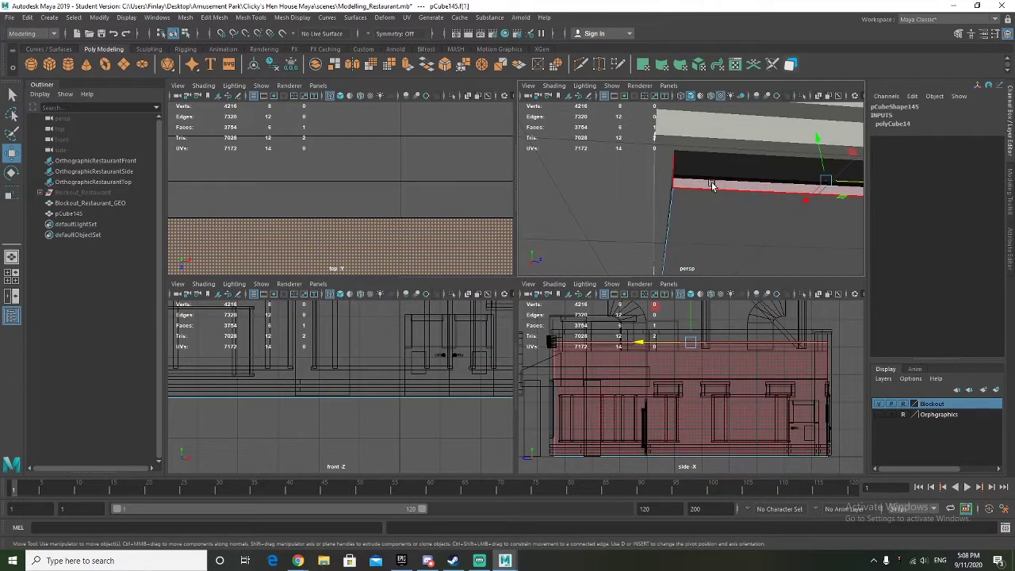
pyautogui.click(711, 185)
pyautogui.scroll(-8, 324, 226)
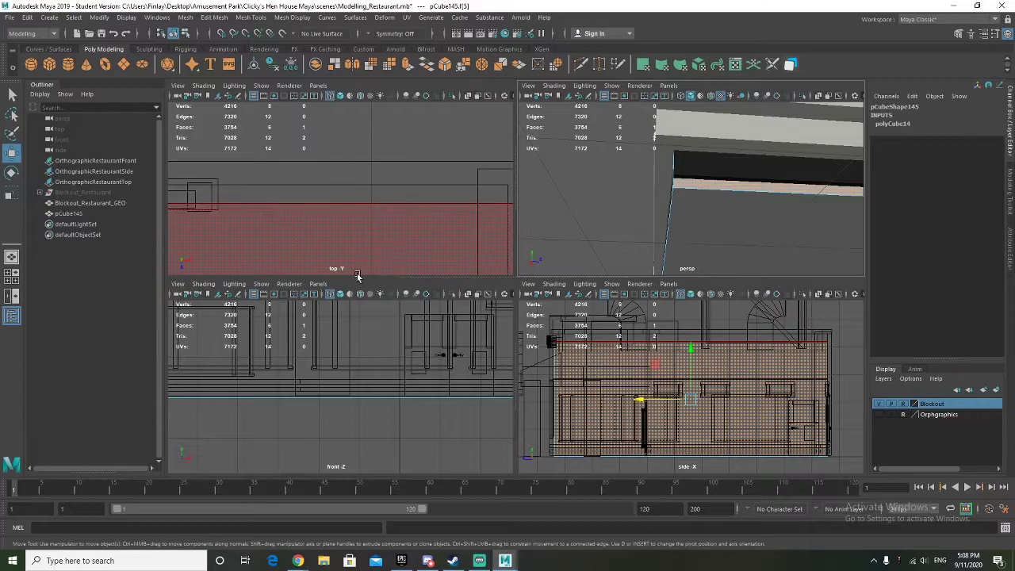
pyautogui.scroll(8, 411, 230)
pyautogui.keyDown('alt'); pyautogui.moveTo(410, 220); pyautogui.dragTo(182, 184, button='middle'); pyautogui.keyUp('alt')
pyautogui.scroll(3, 460, 225)
pyautogui.keyDown('alt'); pyautogui.moveTo(460, 224); pyautogui.dragTo(190, 182, button='middle'); pyautogui.keyUp('alt')
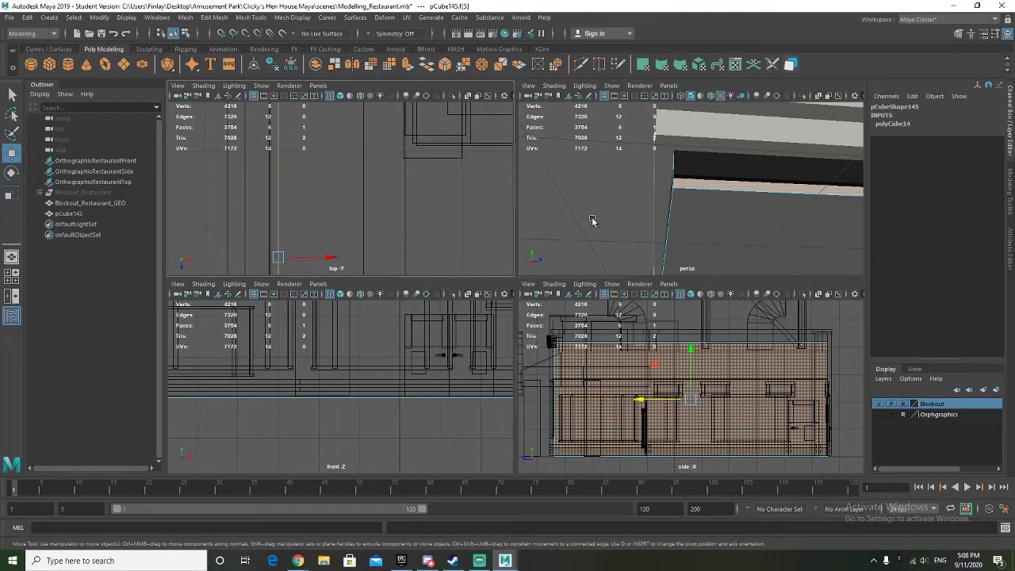
pyautogui.keyDown('alt'); pyautogui.moveTo(666, 204); pyautogui.dragTo(779, 191); pyautogui.keyUp('alt')
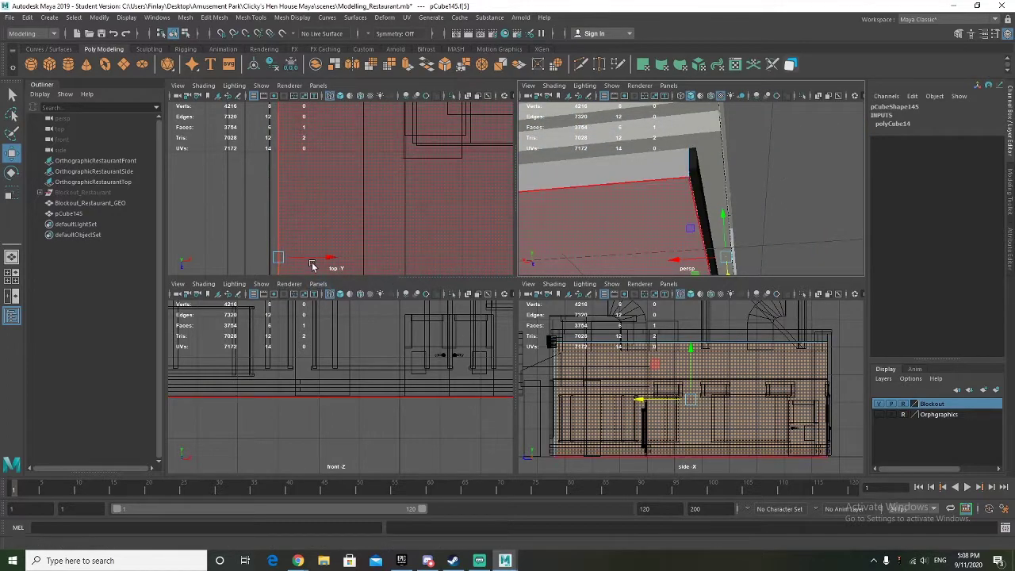
pyautogui.moveTo(330, 257); pyautogui.dragTo(329, 257)
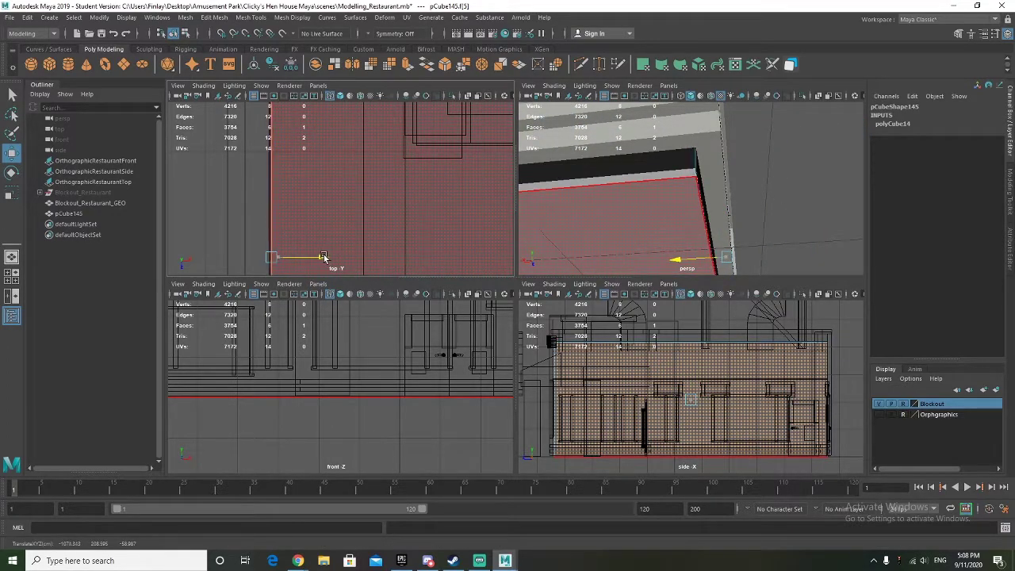
# Step: Select the cube's front face and move it onto the blockout's front wall line in the top view, at about Z 444
pyautogui.scroll(-6, 648, 198)
pyautogui.keyDown('alt'); pyautogui.moveTo(648, 199); pyautogui.dragTo(708, 169); pyautogui.keyUp('alt')
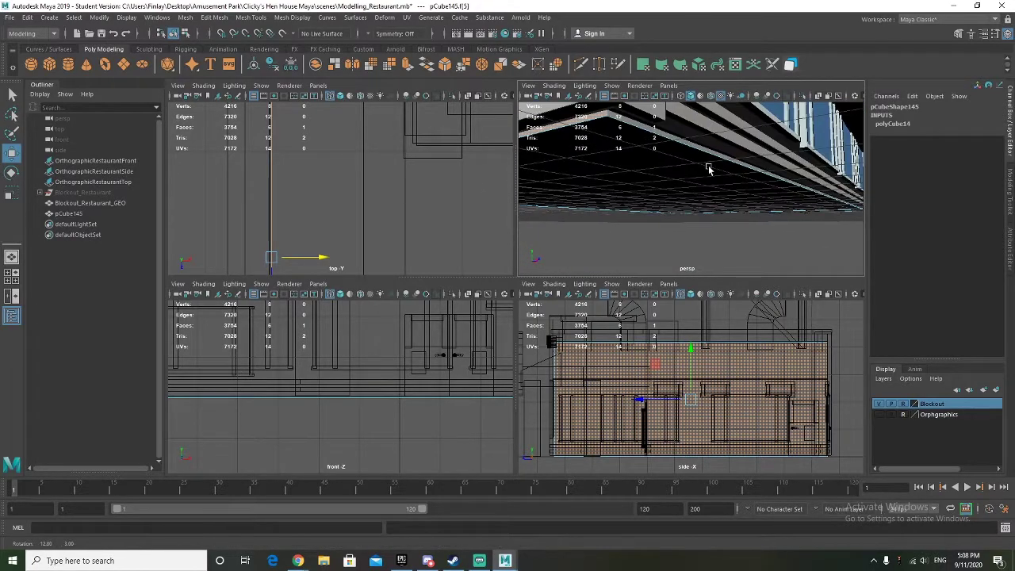
pyautogui.click(658, 137)
pyautogui.rightClick(610, 119)
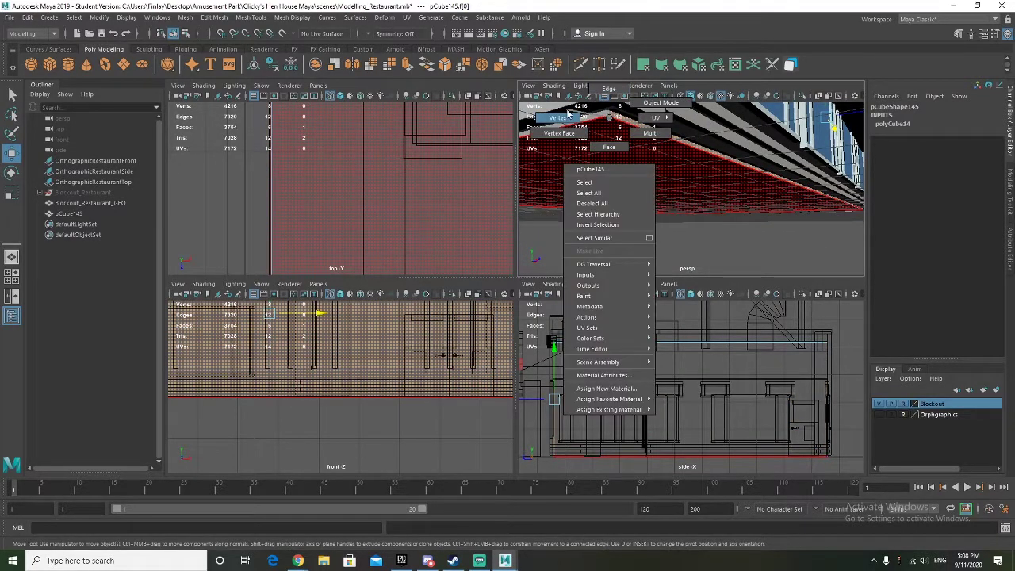
pyautogui.click(567, 113)
pyautogui.press('f')
pyautogui.keyDown('alt'); pyautogui.moveTo(668, 204); pyautogui.dragTo(668, 146); pyautogui.keyUp('alt')
pyautogui.scroll(-5, 668, 140)
pyautogui.scroll(5, 668, 139)
pyautogui.moveTo(706, 208); pyautogui.dragTo(708, 237, button='right')
pyautogui.click(715, 206)
pyautogui.click(711, 202)
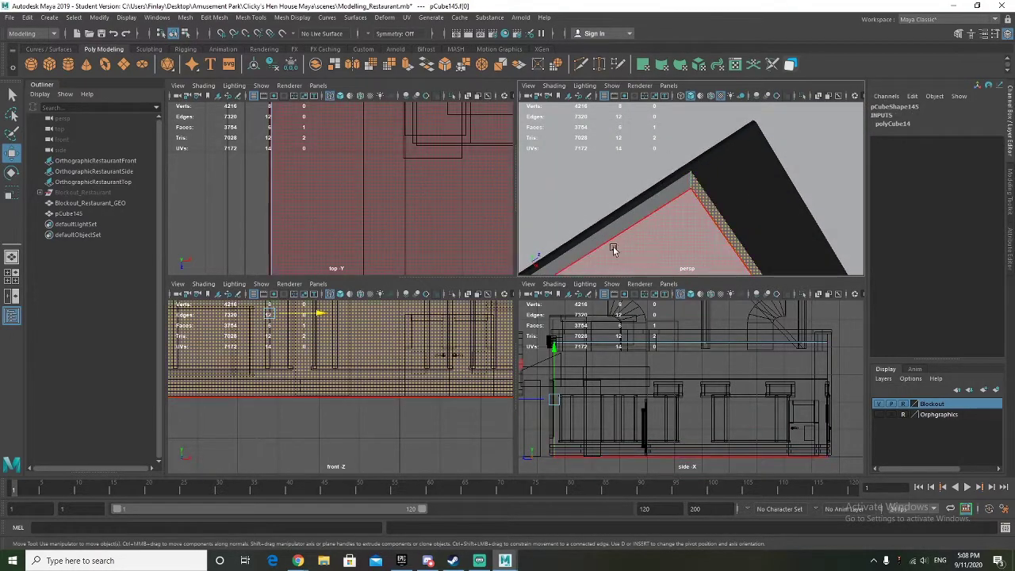
pyautogui.scroll(-6, 323, 370)
pyautogui.scroll(-5, 407, 217)
pyautogui.keyDown('alt'); pyautogui.moveTo(420, 236); pyautogui.dragTo(376, 163, button='middle'); pyautogui.keyUp('alt')
pyautogui.scroll(-5, 403, 232)
pyautogui.scroll(-3, 403, 230)
pyautogui.keyDown('alt'); pyautogui.moveTo(403, 230); pyautogui.dragTo(346, 188, button='middle'); pyautogui.keyUp('alt')
pyautogui.scroll(8, 344, 184)
pyautogui.keyDown('alt'); pyautogui.moveTo(315, 154); pyautogui.dragTo(309, 243, button='middle'); pyautogui.keyUp('alt')
pyautogui.scroll(5, 306, 239)
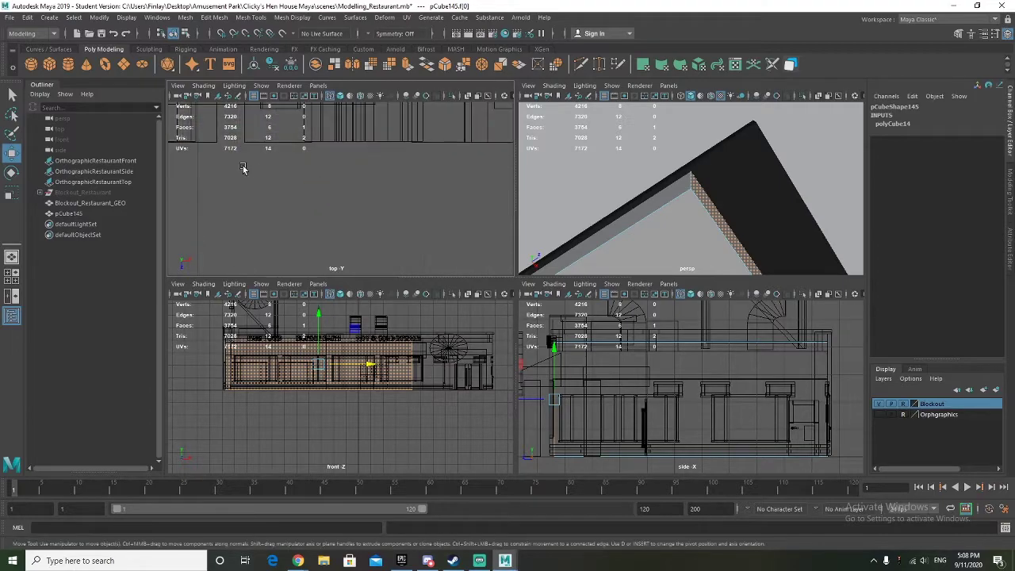
pyautogui.keyDown('alt'); pyautogui.moveTo(243, 168); pyautogui.dragTo(319, 235, button='middle'); pyautogui.keyUp('alt')
pyautogui.moveTo(304, 192); pyautogui.dragTo(298, 218)
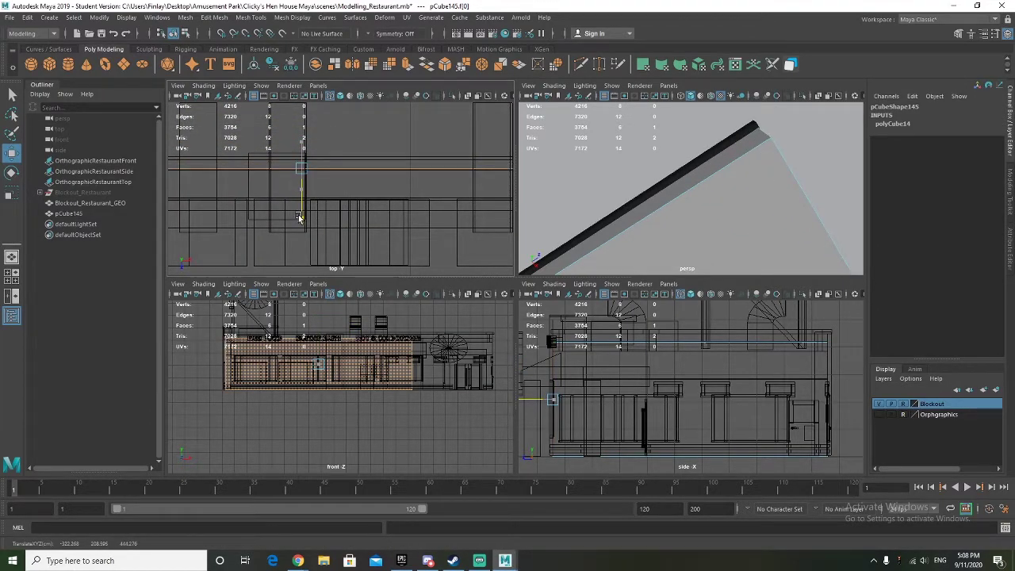
# Step: Reselect the negative X end face and fine-tune its position against the blockout's wall line in the top view
pyautogui.click(696, 178)
pyautogui.scroll(-6, 309, 215)
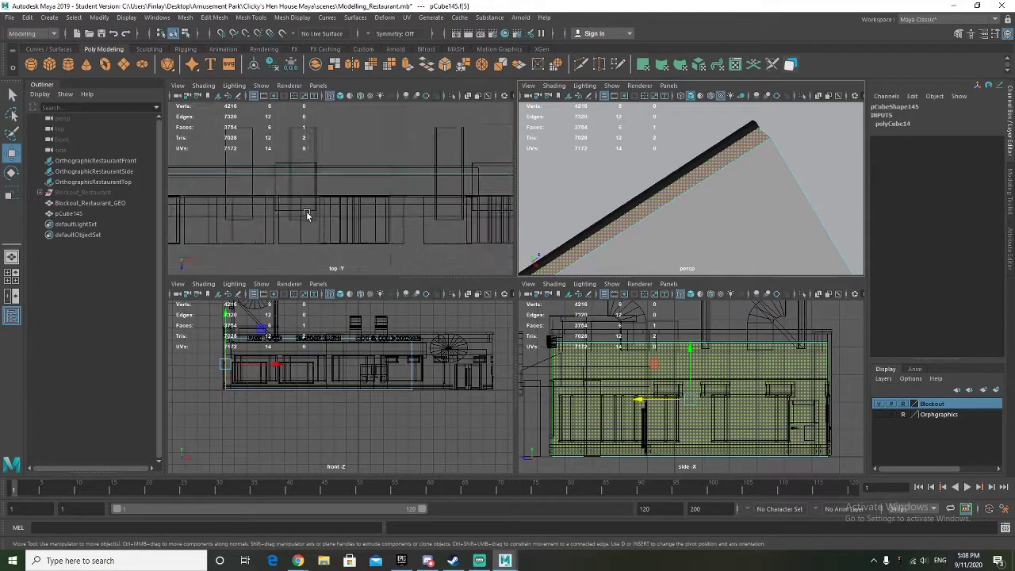
pyautogui.keyDown('alt'); pyautogui.moveTo(236, 142); pyautogui.dragTo(491, 266, button='middle'); pyautogui.keyUp('alt')
pyautogui.scroll(6, 389, 162)
pyautogui.keyDown('alt'); pyautogui.moveTo(391, 158); pyautogui.dragTo(259, 225, button='middle'); pyautogui.keyUp('alt')
pyautogui.scroll(5, 388, 189)
pyautogui.moveTo(421, 116); pyautogui.dragTo(419, 118)
pyautogui.scroll(4, 398, 163)
pyautogui.keyDown('alt'); pyautogui.moveTo(399, 162); pyautogui.dragTo(350, 275, button='middle'); pyautogui.keyUp('alt')
pyautogui.moveTo(415, 144); pyautogui.dragTo(412, 144)
# Step: Select the cube's positive X end face and pull it outward to about X 496
pyautogui.keyDown('alt'); pyautogui.moveTo(670, 194); pyautogui.dragTo(693, 145); pyautogui.keyUp('alt')
pyautogui.scroll(-8, 425, 220)
pyautogui.click(687, 134)
pyautogui.scroll(-9, 347, 236)
pyautogui.keyDown('alt'); pyautogui.moveTo(426, 214); pyautogui.dragTo(275, 197, button='middle'); pyautogui.keyUp('alt')
pyautogui.scroll(-10, 675, 206)
pyautogui.scroll(5, 678, 205)
pyautogui.moveTo(710, 157); pyautogui.dragTo(713, 149, button='middle')
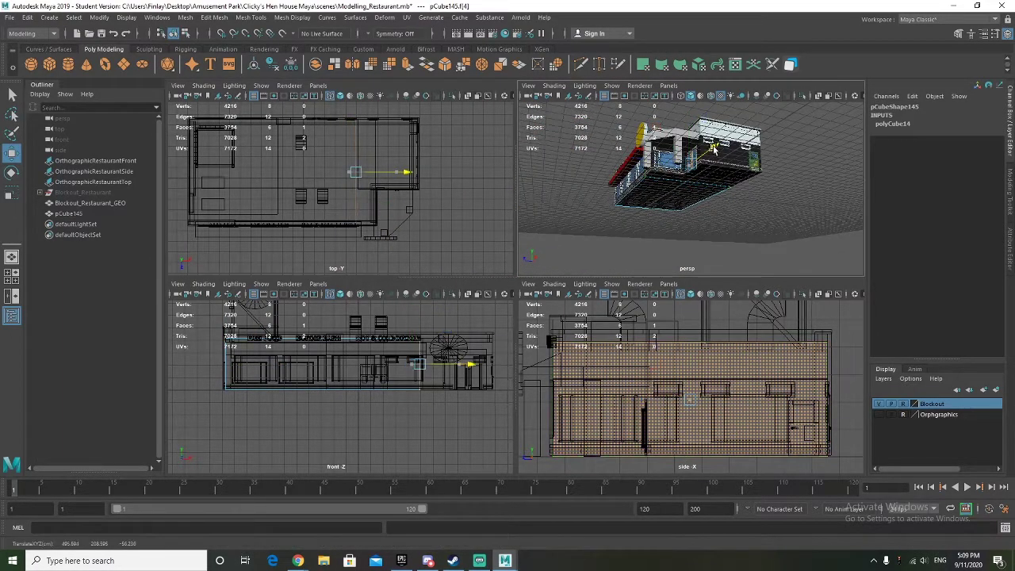
# Step: Move the cube's positive X end face onto the blockout's inner wall at about X 682, checking the fit in the perspective view
pyautogui.scroll(9, 624, 183)
pyautogui.scroll(-11, 637, 191)
pyautogui.keyDown('alt'); pyautogui.moveTo(642, 185); pyautogui.dragTo(782, 182); pyautogui.keyUp('alt')
pyautogui.click(729, 177)
pyautogui.scroll(7, 705, 186)
pyautogui.scroll(3, 726, 200)
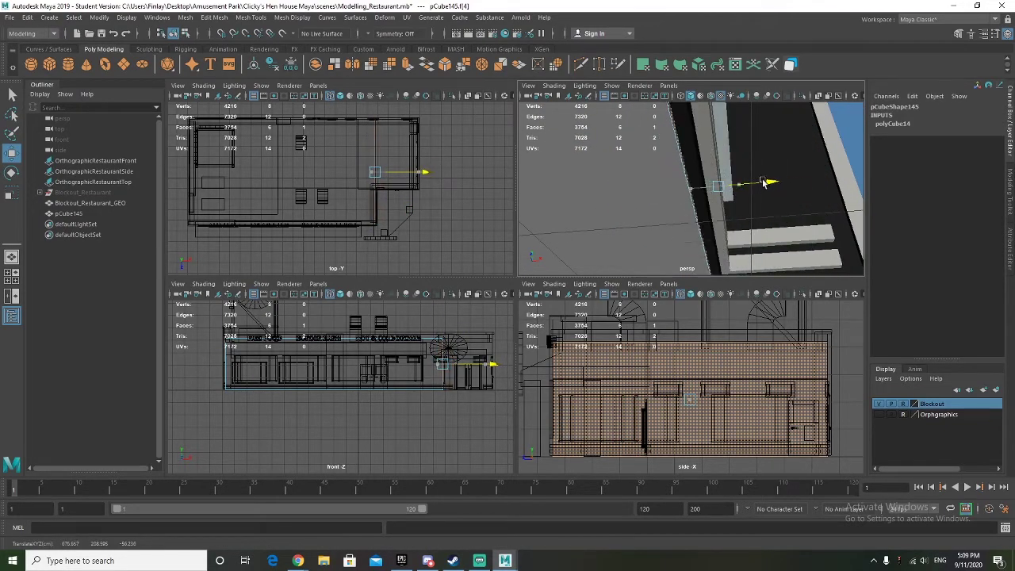
pyautogui.scroll(-8, 767, 181)
pyautogui.keyDown('alt'); pyautogui.moveTo(761, 184); pyautogui.dragTo(570, 211); pyautogui.keyUp('alt')
pyautogui.keyDown('alt'); pyautogui.moveTo(696, 228); pyautogui.dragTo(729, 177); pyautogui.keyUp('alt')
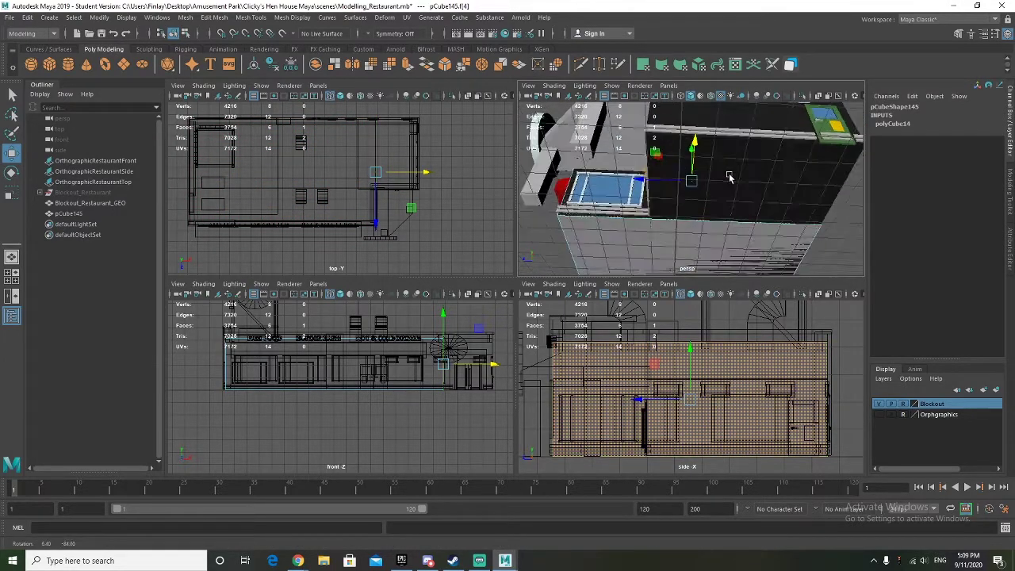
# Step: Cut an edge loop around the cube with Multi-Cut, in line with the inside corner of the blockout's L-shaped walls
pyautogui.keyDown('shift'); pyautogui.rightClick(645, 228); pyautogui.keyUp('shift')
pyautogui.click(579, 226)
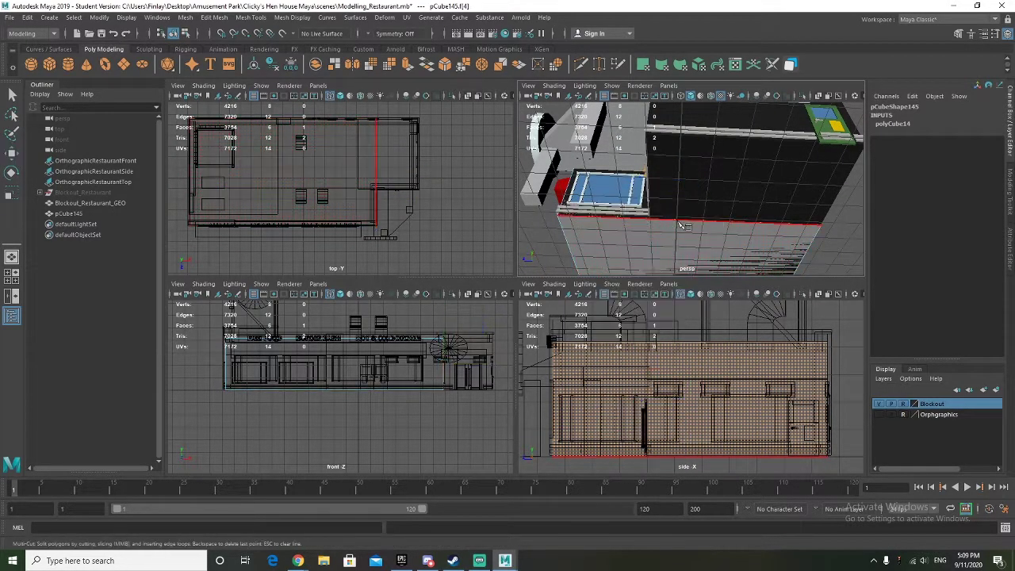
pyautogui.scroll(5, 650, 225)
pyautogui.keyDown('alt'); pyautogui.moveTo(632, 236); pyautogui.dragTo(716, 206, button='middle'); pyautogui.keyUp('alt')
pyautogui.scroll(3, 711, 204)
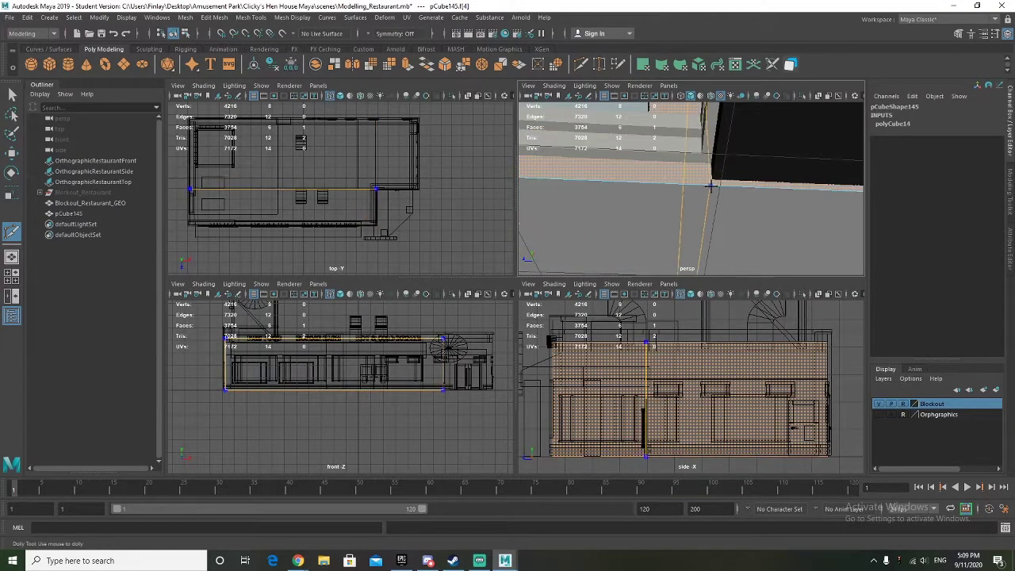
pyautogui.press('Return')
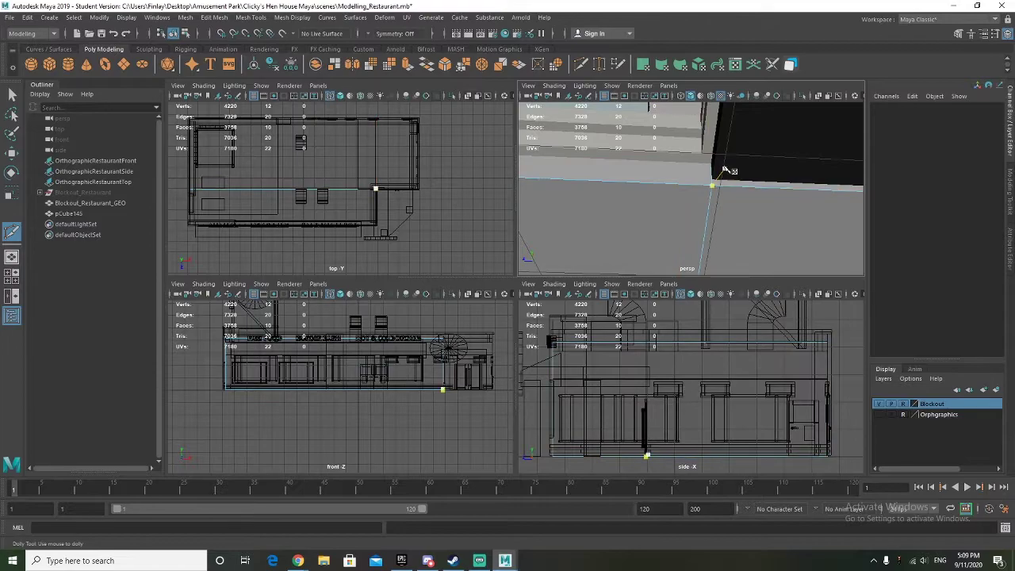
# Step: Extrude the rear portion of the positive X end face outward to the blockout's far end wall at about X 1081
pyautogui.rightClick(724, 169)
pyautogui.click(762, 182)
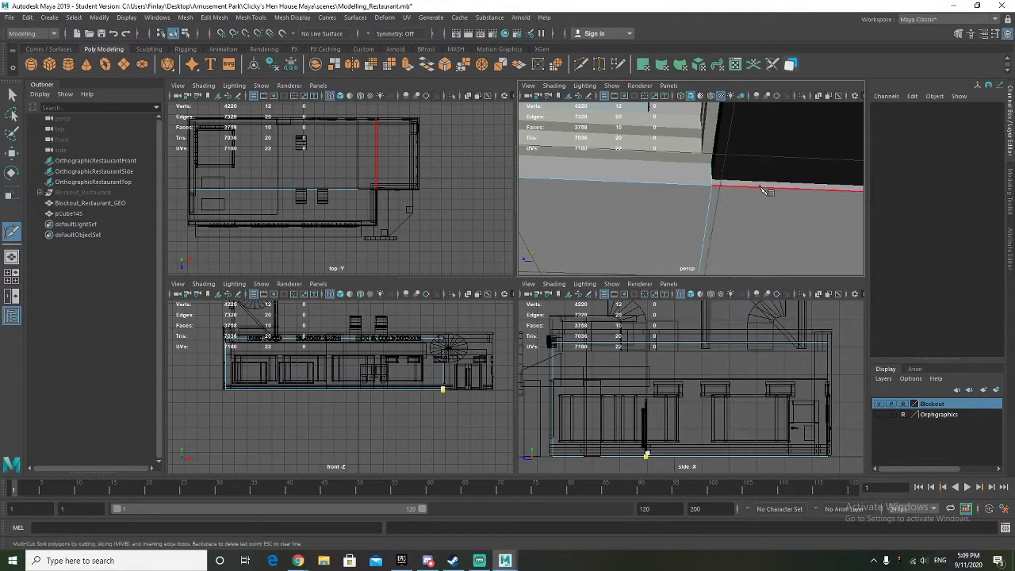
pyautogui.click(757, 187)
pyautogui.scroll(-10, 758, 187)
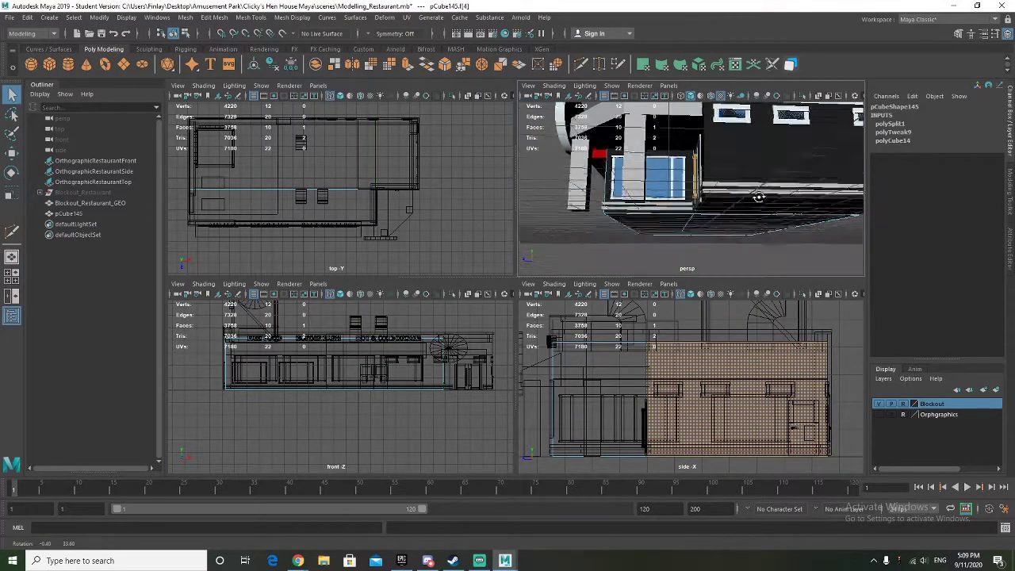
pyautogui.press('w')
pyautogui.keyDown('alt'); pyautogui.moveTo(698, 211); pyautogui.dragTo(766, 176); pyautogui.keyUp('alt')
pyautogui.hotkey('ctrl', 'e')
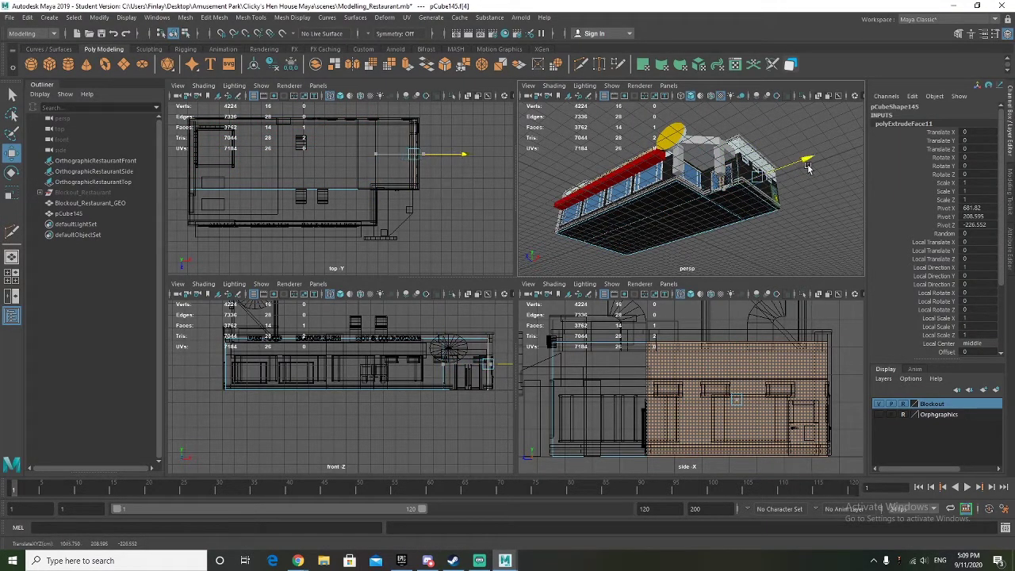
pyautogui.scroll(6, 802, 176)
pyautogui.keyDown('alt'); pyautogui.moveTo(786, 199); pyautogui.dragTo(619, 206); pyautogui.keyUp('alt')
pyautogui.moveTo(598, 174); pyautogui.dragTo(585, 172)
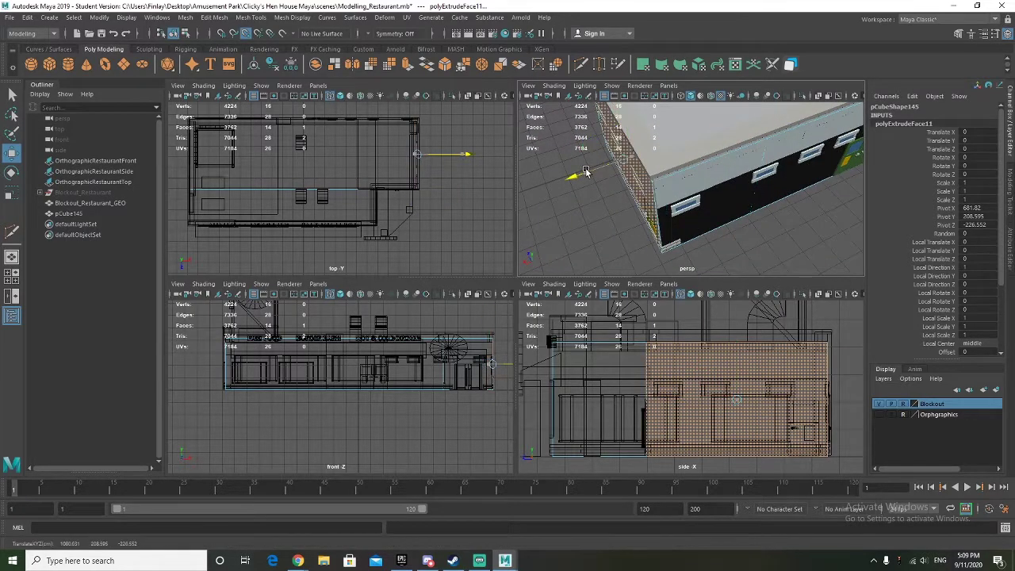
# Step: Try to shift the extruded section's front-facing side face along Z, and undo the move
pyautogui.keyDown('alt'); pyautogui.moveTo(652, 211); pyautogui.dragTo(625, 236); pyautogui.keyUp('alt')
pyautogui.click(628, 191)
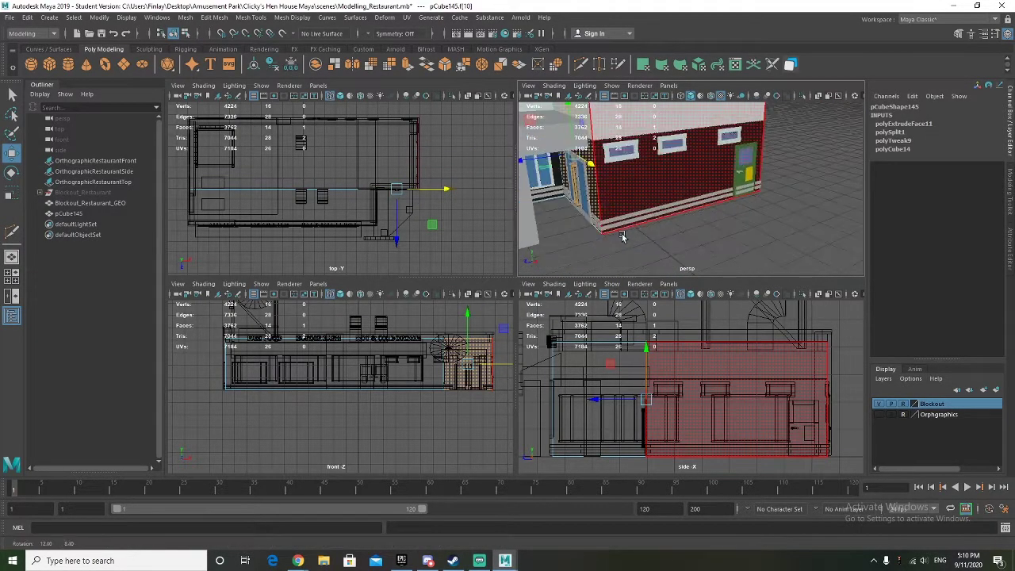
pyautogui.moveTo(547, 159); pyautogui.dragTo(555, 156)
pyautogui.hotkey('ctrl', 'z')
# Step: Return the building body to object mode and toggle the Blockout layer's visibility to inspect its L-shape on its own
pyautogui.scroll(-5, 571, 166)
pyautogui.keyDown('alt'); pyautogui.moveTo(698, 194); pyautogui.dragTo(723, 221); pyautogui.keyUp('alt')
pyautogui.click(730, 246)
pyautogui.moveTo(678, 184); pyautogui.dragTo(727, 166, button='right')
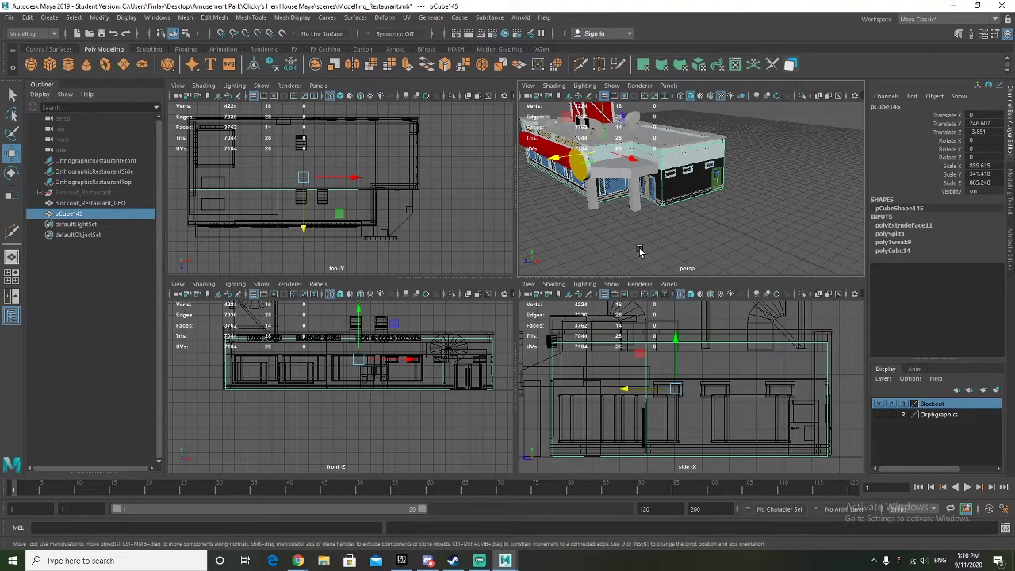
pyautogui.click(844, 415)
pyautogui.click(879, 404)
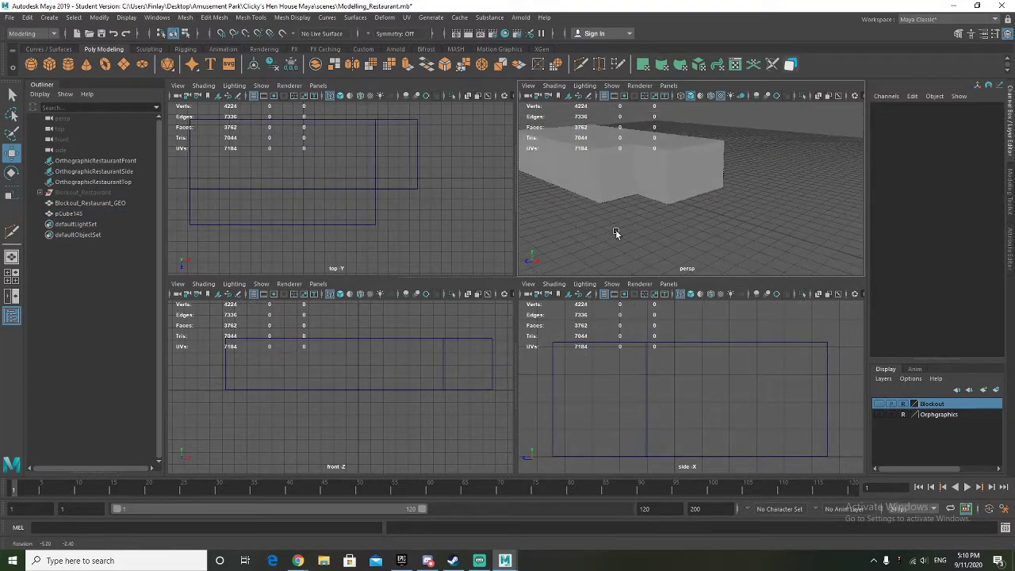
pyautogui.keyDown('alt'); pyautogui.moveTo(615, 229); pyautogui.dragTo(677, 253); pyautogui.keyUp('alt')
pyautogui.click(693, 209)
pyautogui.keyDown('alt'); pyautogui.moveTo(693, 208); pyautogui.dragTo(696, 229); pyautogui.keyUp('alt')
pyautogui.click(877, 404)
# Step: Examine how the building body fits the blockout's roof, base and front awning from several angles
pyautogui.keyDown('alt'); pyautogui.moveTo(634, 230); pyautogui.dragTo(648, 168); pyautogui.keyUp('alt')
pyautogui.scroll(6, 631, 230)
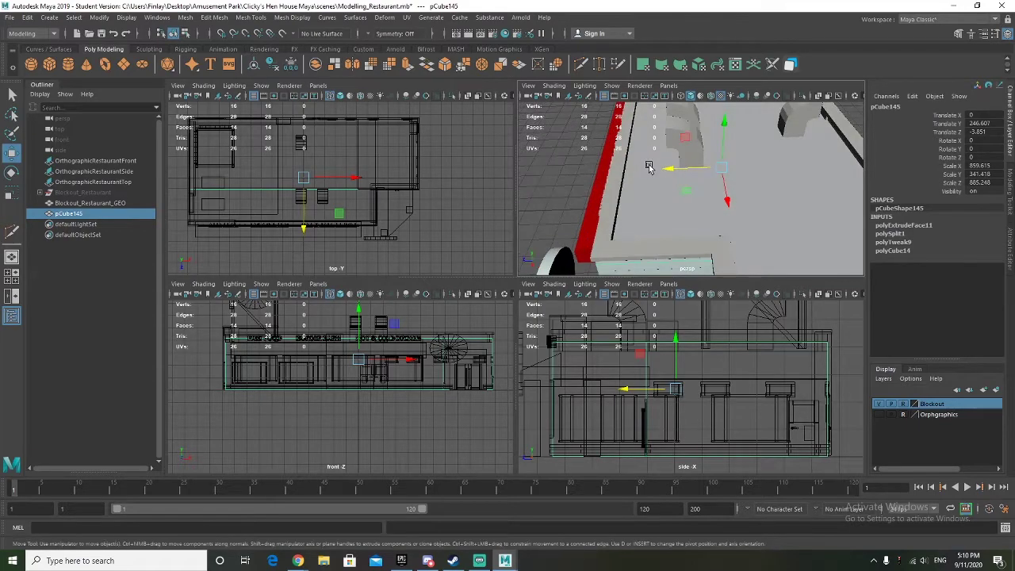
pyautogui.keyDown('alt'); pyautogui.moveTo(644, 194); pyautogui.dragTo(717, 200); pyautogui.keyUp('alt')
pyautogui.scroll(-10, 725, 197)
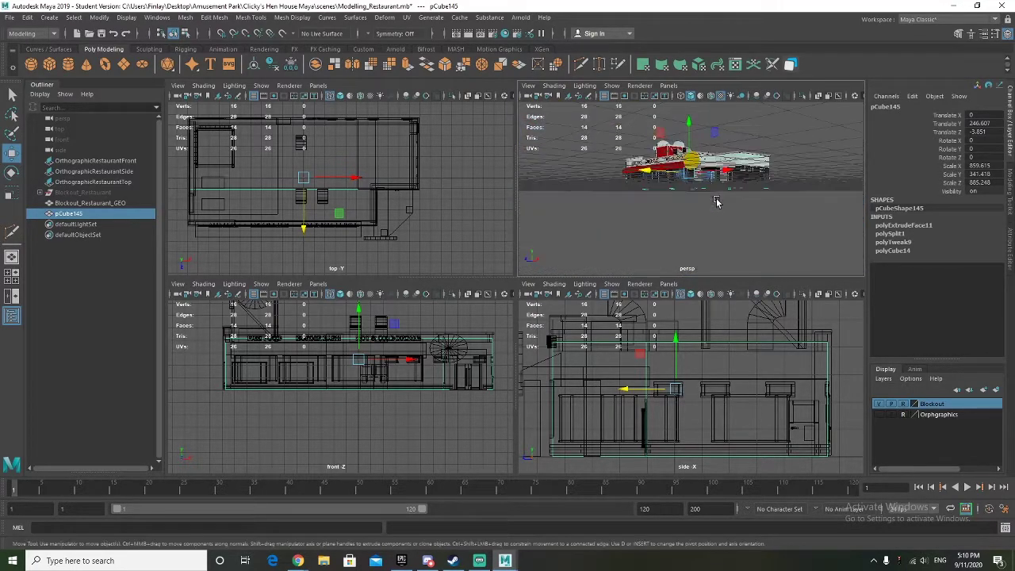
pyautogui.scroll(10, 710, 198)
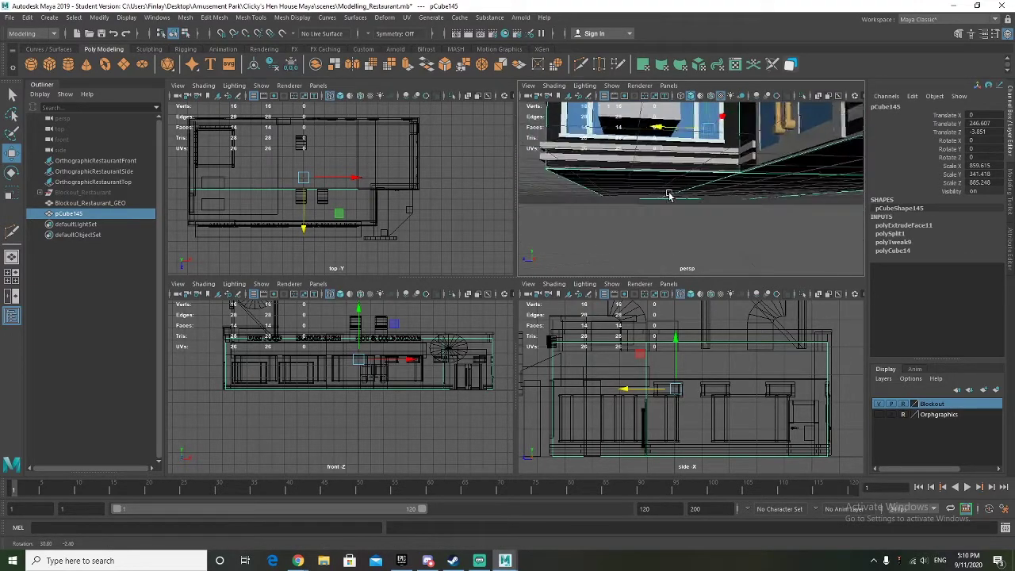
pyautogui.keyDown('alt'); pyautogui.moveTo(731, 200); pyautogui.dragTo(616, 171); pyautogui.keyUp('alt')
pyautogui.moveTo(683, 188)
pyautogui.keyDown('alt'); pyautogui.mouseDown()
pyautogui.moveTo(674, 171)
pyautogui.moveTo(649, 187)
pyautogui.moveTo(709, 214)
pyautogui.moveTo(732, 211)
pyautogui.moveTo(651, 209)
pyautogui.moveTo(678, 223)
pyautogui.moveTo(700, 197)
pyautogui.moveTo(688, 198)
pyautogui.mouseUp(); pyautogui.keyUp('alt')
pyautogui.scroll(10, 680, 169)
pyautogui.scroll(-7, 652, 209)
pyautogui.keyDown('alt'); pyautogui.moveTo(597, 243); pyautogui.dragTo(655, 222); pyautogui.keyUp('alt')
pyautogui.click(665, 224)
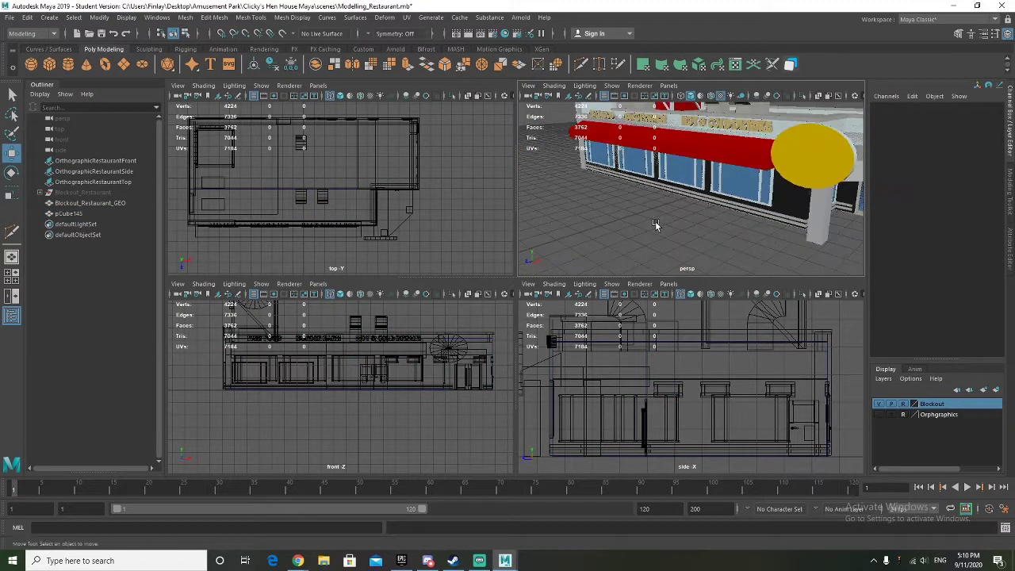
pyautogui.click(681, 142)
pyautogui.keyDown('alt'); pyautogui.moveTo(685, 159); pyautogui.dragTo(631, 194); pyautogui.keyUp('alt')
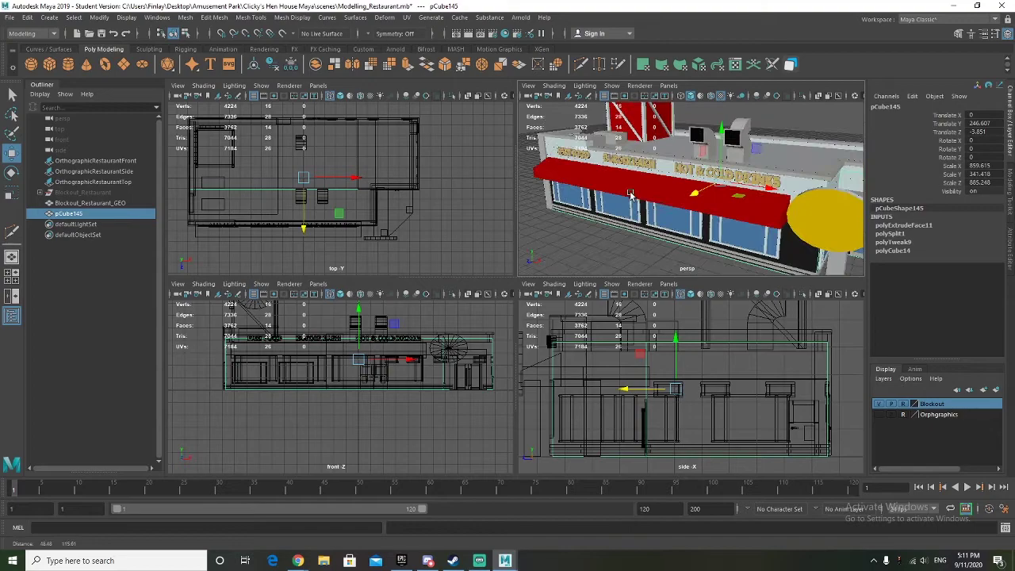
# Step: Create a second cube scaled uniformly to about 114 and place it at the front awning, at about Y 308 and Z 502
pyautogui.moveTo(720, 172); pyautogui.dragTo(721, 127)
pyautogui.moveTo(697, 189); pyautogui.dragTo(474, 261)
pyautogui.press('r')
pyautogui.press('f')
pyautogui.scroll(-2, 688, 214)
pyautogui.press('space')
pyautogui.press('w')
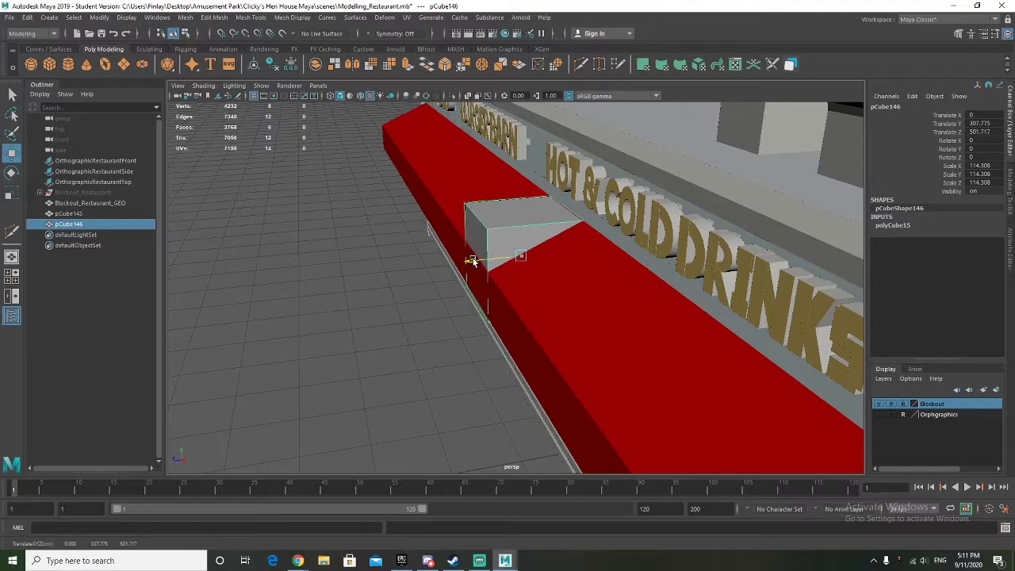
# Step: Fit the new cube's front face to the awning's front at about Z 559 and its bottom face to about Y 254
pyautogui.keyDown('alt'); pyautogui.moveTo(521, 221); pyautogui.dragTo(501, 260); pyautogui.keyUp('alt')
pyautogui.moveTo(481, 240); pyautogui.dragTo(470, 277, button='right')
pyautogui.click(471, 255)
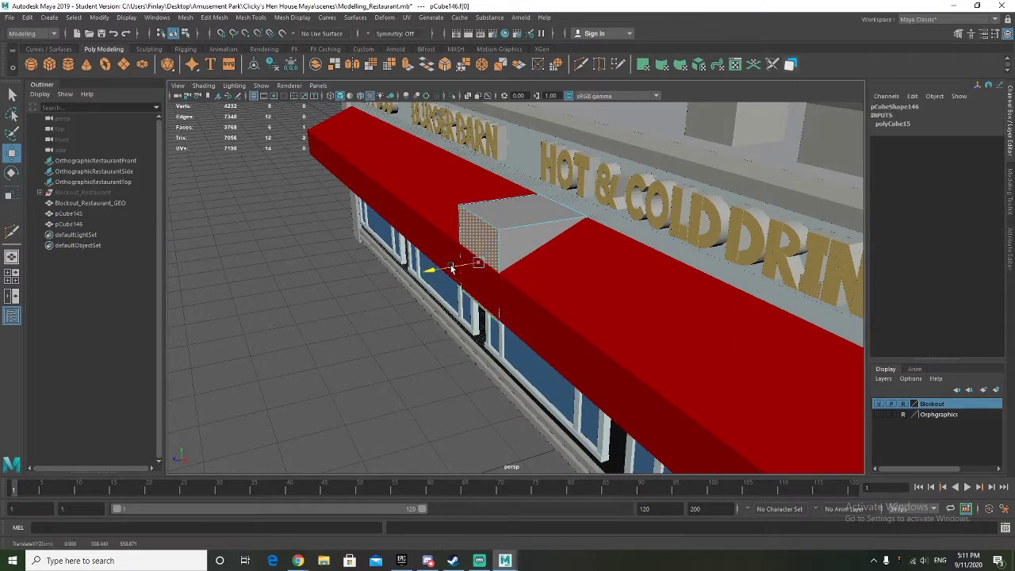
pyautogui.keyDown('alt'); pyautogui.moveTo(474, 262); pyautogui.dragTo(501, 265); pyautogui.keyUp('alt')
pyautogui.click(520, 291)
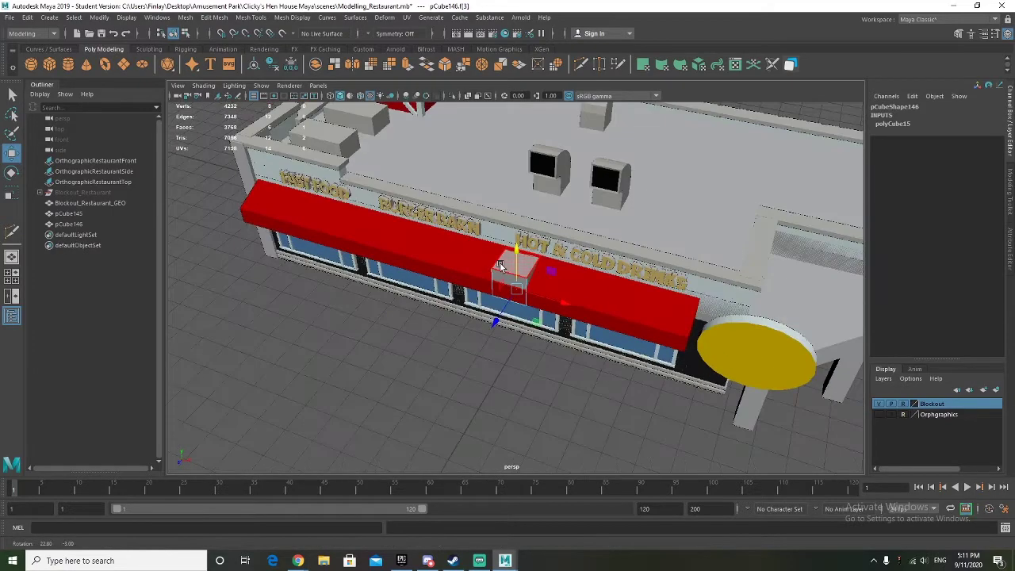
# Step: Stretch the new cube's two end faces along X to the full length of the blockout's red awning
pyautogui.moveTo(581, 293); pyautogui.dragTo(602, 246)
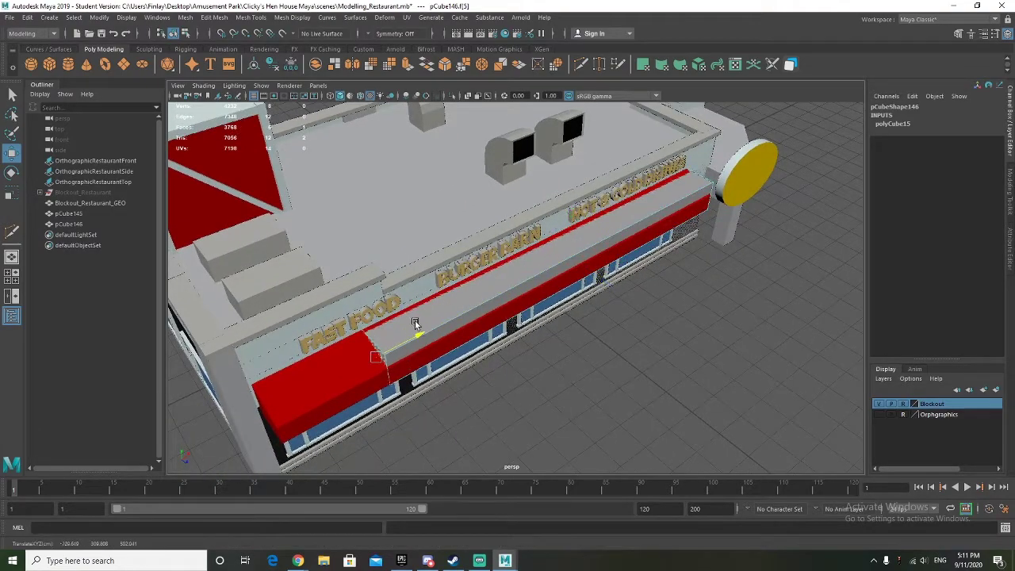
pyautogui.click(316, 368)
pyautogui.moveTo(315, 367); pyautogui.dragTo(315, 368)
pyautogui.click(513, 432)
# Step: Select the awning cube's upper front edge and lower it to match the slope of the blockout awning
pyautogui.keyDown('alt'); pyautogui.moveTo(444, 420); pyautogui.dragTo(498, 356); pyautogui.keyUp('alt')
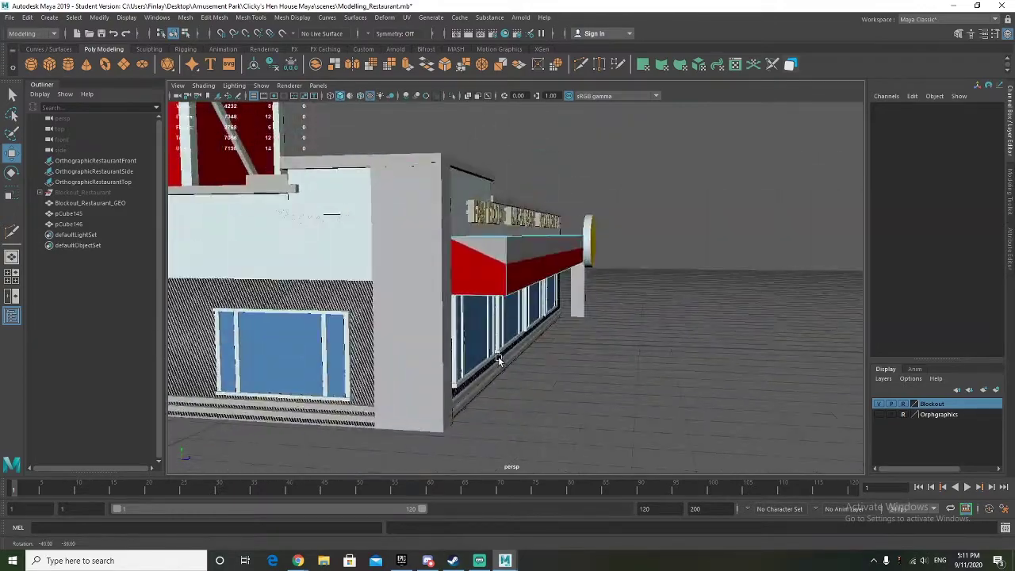
pyautogui.scroll(3, 519, 284)
pyautogui.rightClick(501, 222)
pyautogui.moveTo(500, 224); pyautogui.dragTo(500, 192, button='right')
pyautogui.click(551, 222)
pyautogui.moveTo(566, 176); pyautogui.dragTo(525, 201)
# Step: Select the awning cube's bottom face, try to extrude and scale it, and undo the attempt
pyautogui.moveTo(503, 175); pyautogui.dragTo(503, 207, button='right')
pyautogui.keyDown('alt'); pyautogui.moveTo(535, 302); pyautogui.dragTo(426, 272); pyautogui.keyUp('alt')
pyautogui.press('r')
pyautogui.click(535, 217)
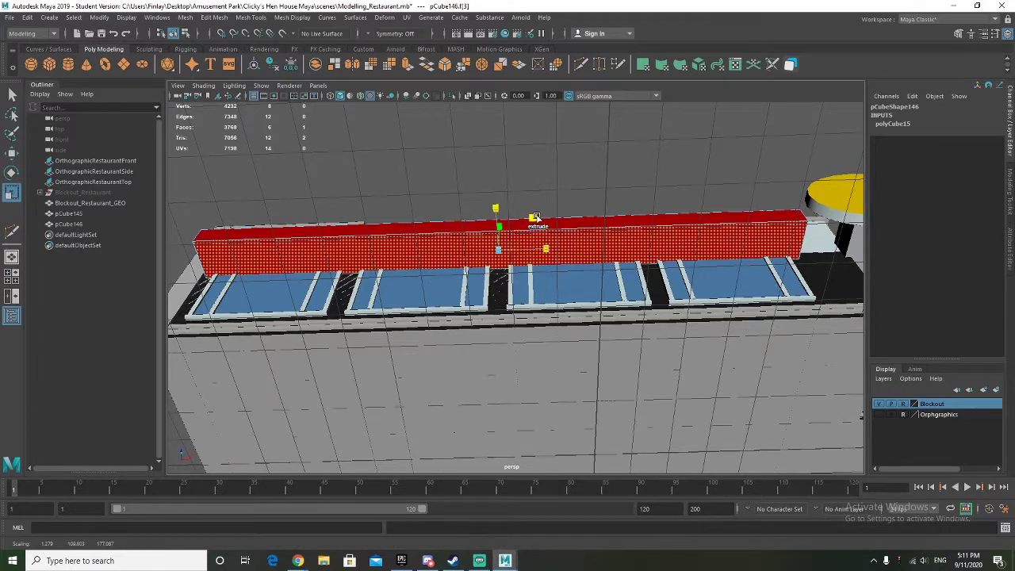
pyautogui.hotkey('ctrl', 'e')
pyautogui.keyDown('shift'); pyautogui.moveTo(535, 218); pyautogui.dragTo(537, 217); pyautogui.keyUp('shift')
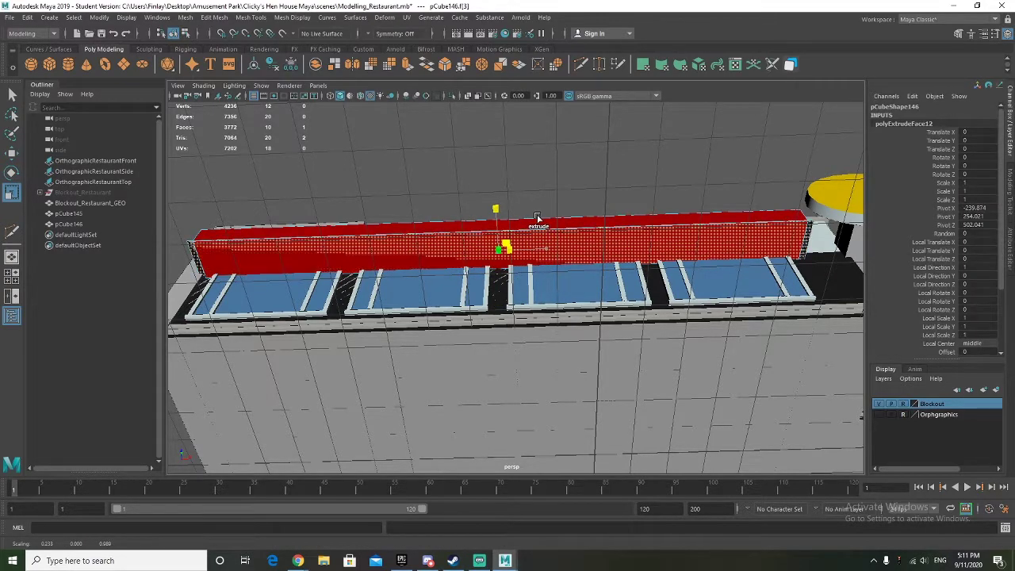
pyautogui.hotkey('ctrl', 'z')
pyautogui.hotkey('ctrl', 'z')
pyautogui.hotkey('ctrl', 'z')
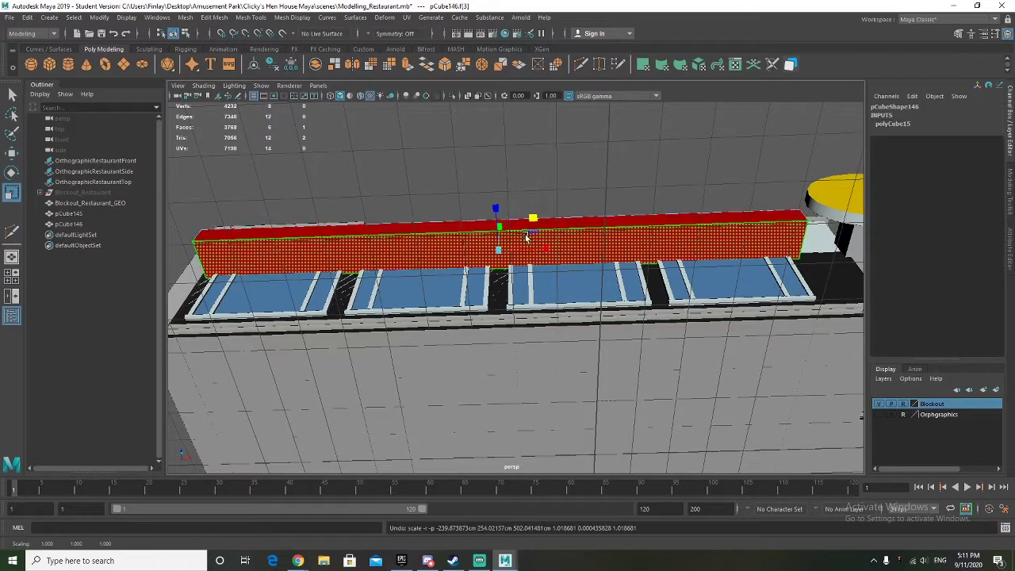
# Step: Try moving the awning cube's bottom face along Z and scaling it slightly inward along Z and X
pyautogui.press('w')
pyautogui.moveTo(495, 217); pyautogui.dragTo(497, 231)
pyautogui.hotkey('ctrl', 'z')
pyautogui.click(496, 231)
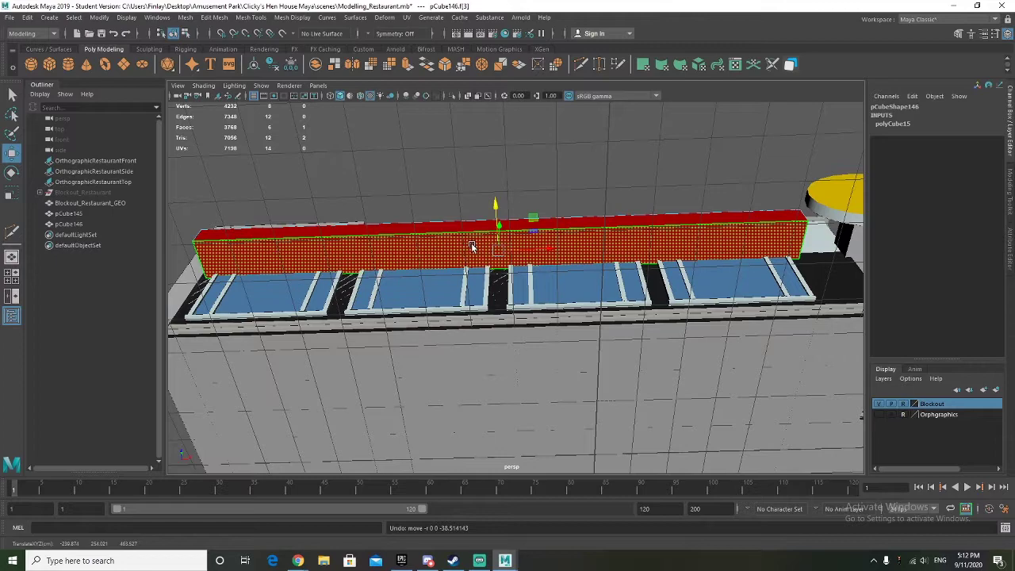
pyautogui.press('e')
pyautogui.press('r')
pyautogui.moveTo(496, 208); pyautogui.dragTo(497, 215)
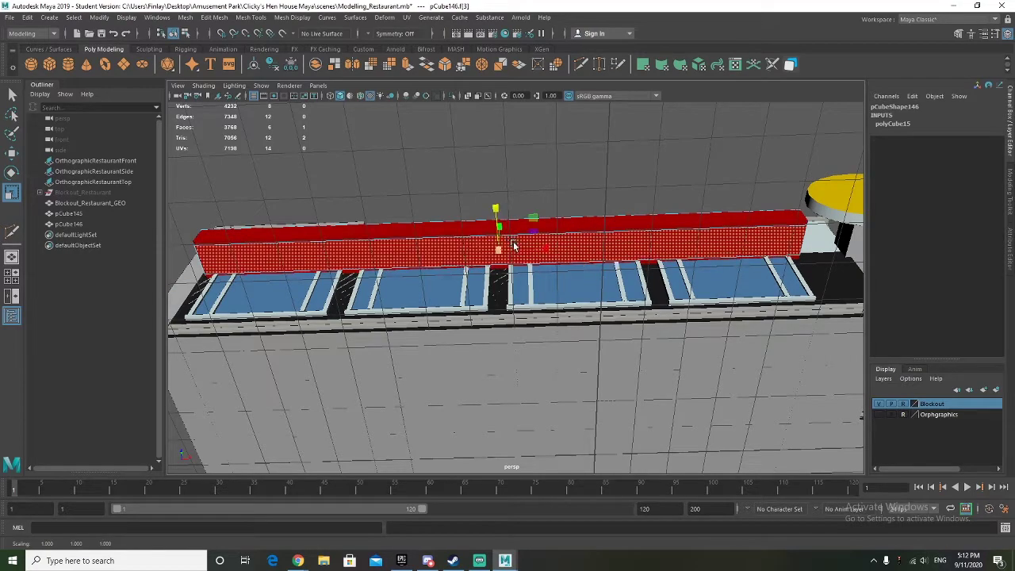
pyautogui.moveTo(536, 250); pyautogui.dragTo(540, 250)
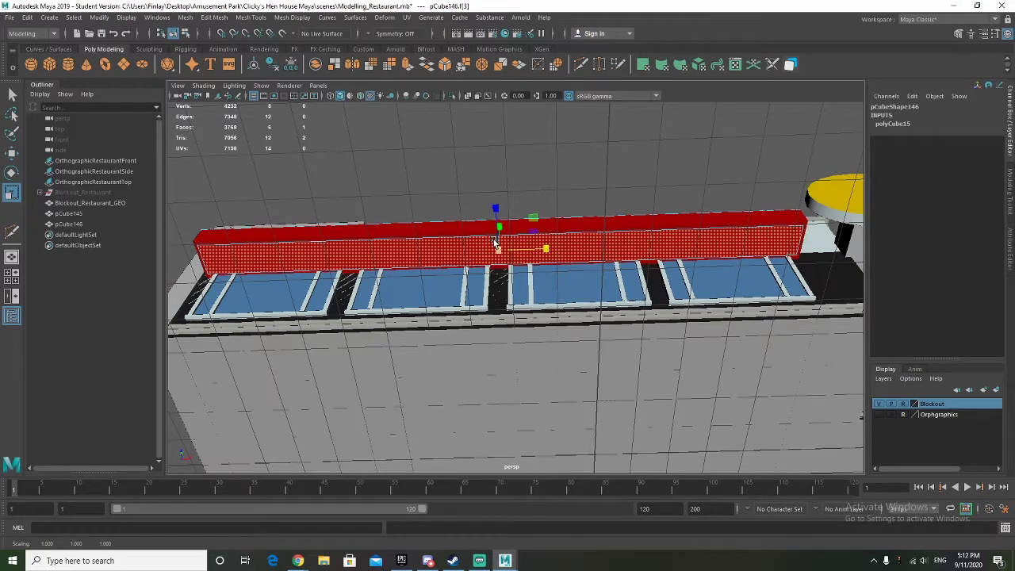
pyautogui.press('f')
pyautogui.scroll(4, 484, 297)
pyautogui.scroll(5, 486, 294)
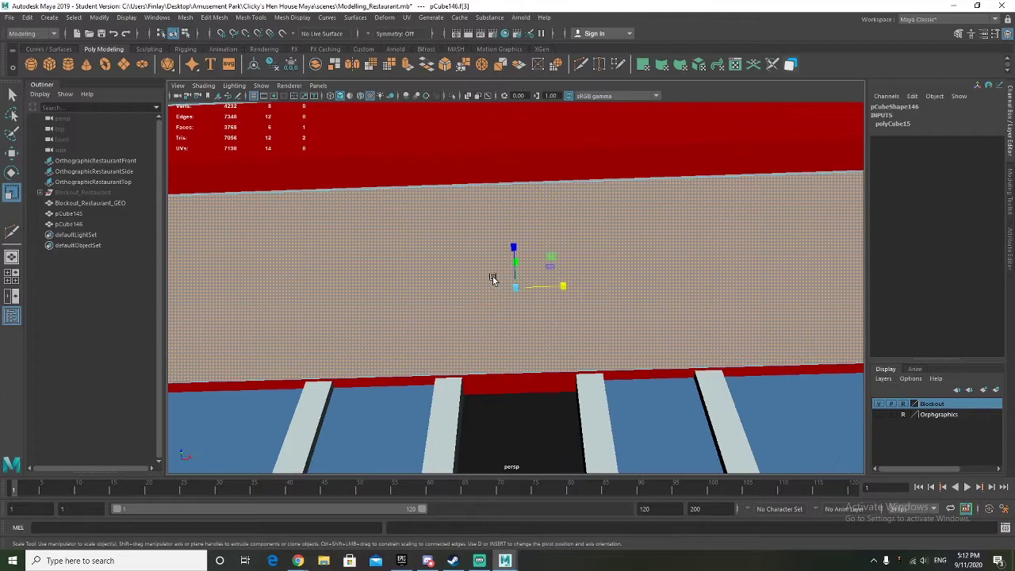
pyautogui.moveTo(517, 283); pyautogui.dragTo(507, 226)
# Step: Try moving the bottom face up inside the awning, check it with the Blockout layer hidden, and undo the move
pyautogui.press('w')
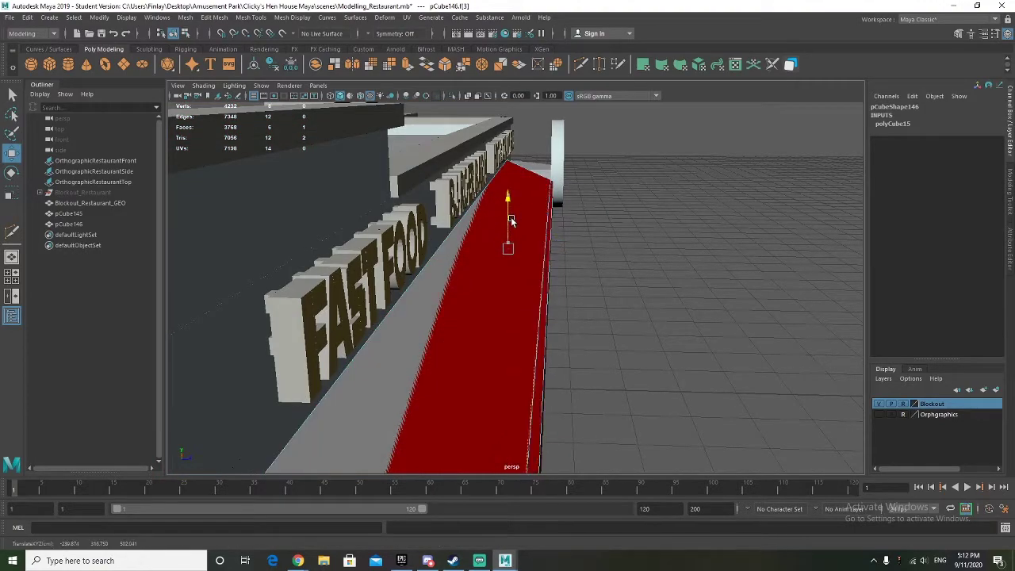
pyautogui.keyDown('alt'); pyautogui.moveTo(565, 384); pyautogui.dragTo(492, 346); pyautogui.keyUp('alt')
pyautogui.click(878, 405)
pyautogui.hotkey('ctrl', 'z')
pyautogui.hotkey('ctrl', 'z')
pyautogui.hotkey('ctrl', 'z')
pyautogui.hotkey('ctrl', 'z')
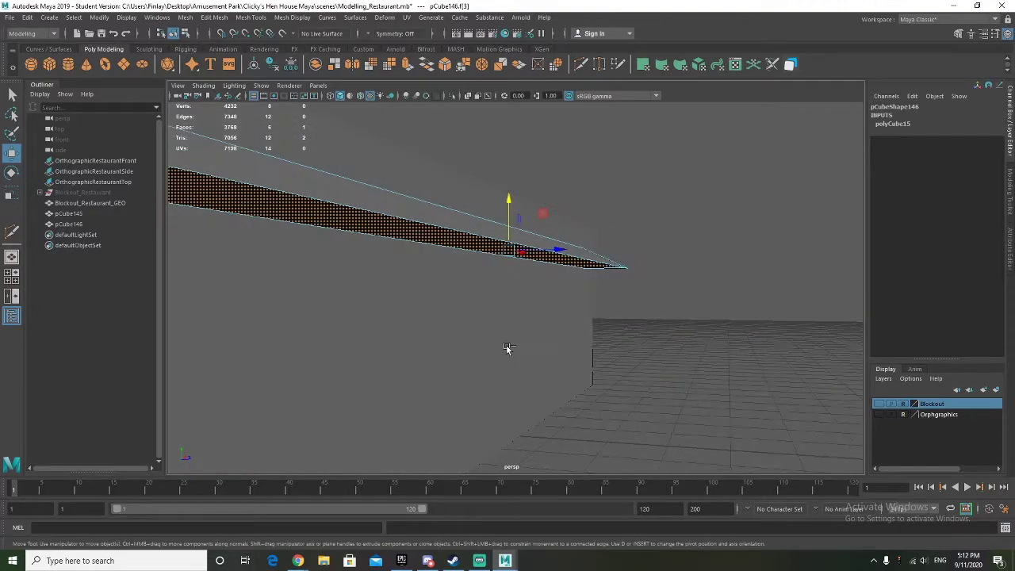
pyautogui.hotkey('ctrl', 'z')
pyautogui.hotkey('ctrl', 'z')
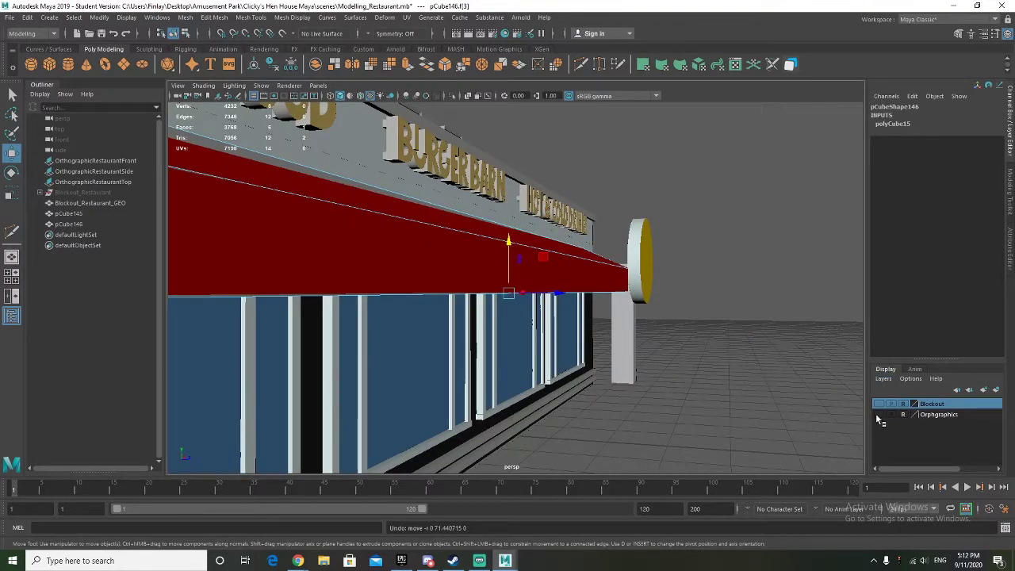
# Step: Undo the remaining scaling and selection changes on the awning cube's bottom face
pyautogui.click(878, 404)
pyautogui.keyDown('alt'); pyautogui.moveTo(515, 320); pyautogui.dragTo(528, 316); pyautogui.keyUp('alt')
pyautogui.hotkey('ctrl', 'z')
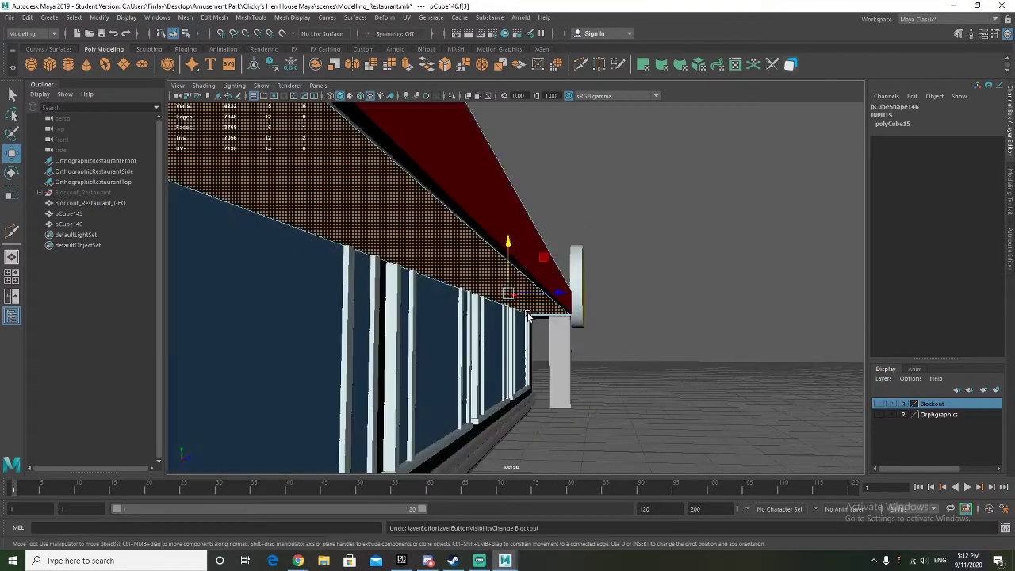
pyautogui.hotkey('ctrl', 'z')
pyautogui.hotkey('ctrl', 'z')
pyautogui.hotkey('ctrl', 'z')
pyautogui.hotkey('ctrl', 'z')
pyautogui.hotkey('ctrl', 'z')
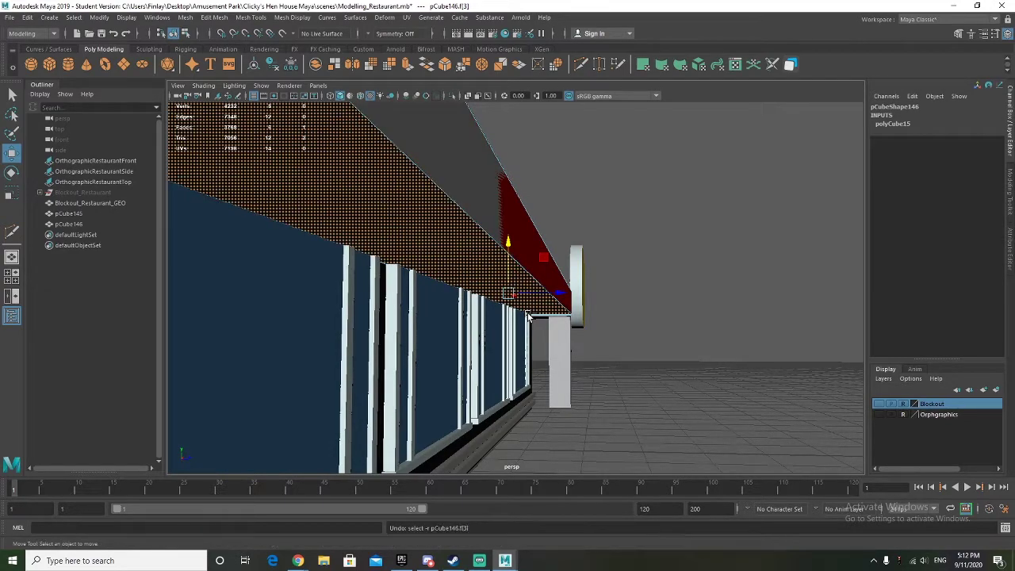
# Step: Hide the Blockout layer, extrude and scale the awning cube's bottom face inward along Z and X, and delete the inset face
pyautogui.moveTo(537, 333)
pyautogui.keyDown('alt'); pyautogui.mouseDown()
pyautogui.moveTo(533, 340)
pyautogui.moveTo(535, 319)
pyautogui.mouseUp(); pyautogui.keyUp('alt')
pyautogui.click(876, 406)
pyautogui.scroll(-3, 532, 316)
pyautogui.click(433, 247)
pyautogui.keyDown('alt'); pyautogui.moveTo(433, 325); pyautogui.dragTo(464, 294); pyautogui.keyUp('alt')
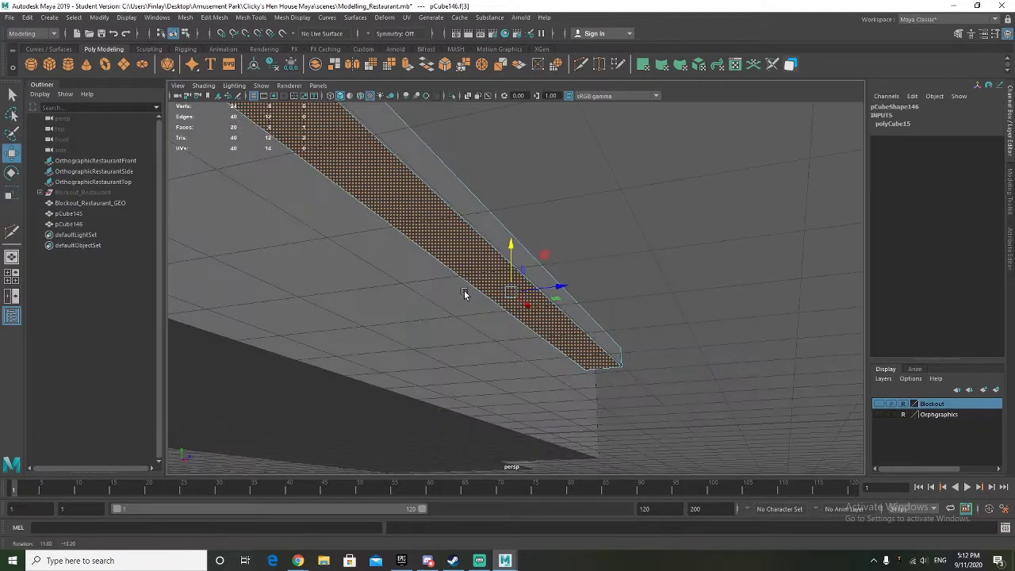
pyautogui.press('r')
pyautogui.keyDown('shift'); pyautogui.moveTo(558, 287); pyautogui.dragTo(413, 319); pyautogui.keyUp('shift')
pyautogui.keyDown('alt'); pyautogui.moveTo(519, 306); pyautogui.dragTo(529, 285, button='middle'); pyautogui.keyUp('alt')
pyautogui.moveTo(571, 268); pyautogui.dragTo(711, 264)
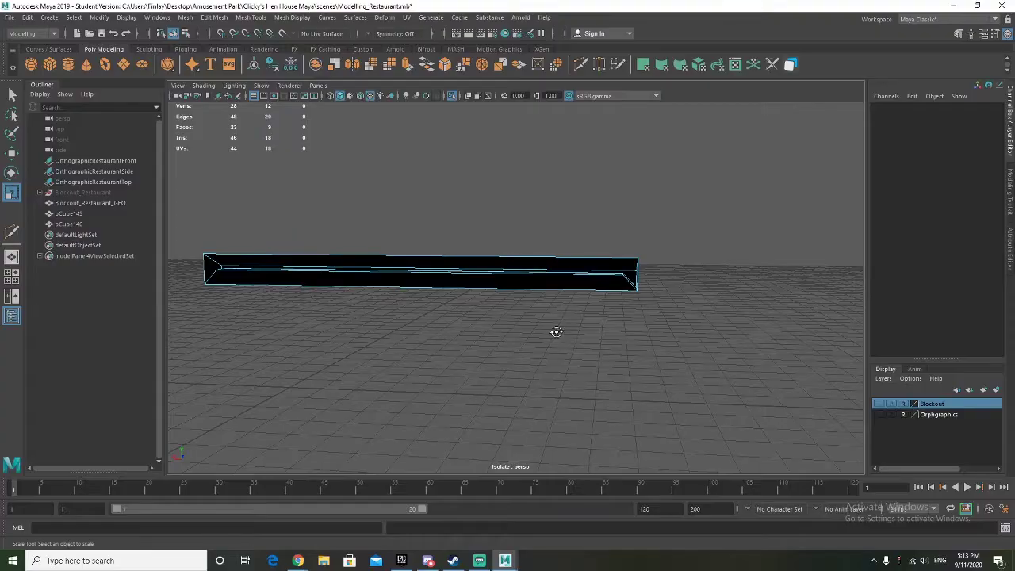
# Step: Delete the long underside strip on the awning's wall side and return from the isolated view to the whole model
pyautogui.keyDown('alt'); pyautogui.moveTo(557, 331); pyautogui.dragTo(415, 303); pyautogui.keyUp('alt')
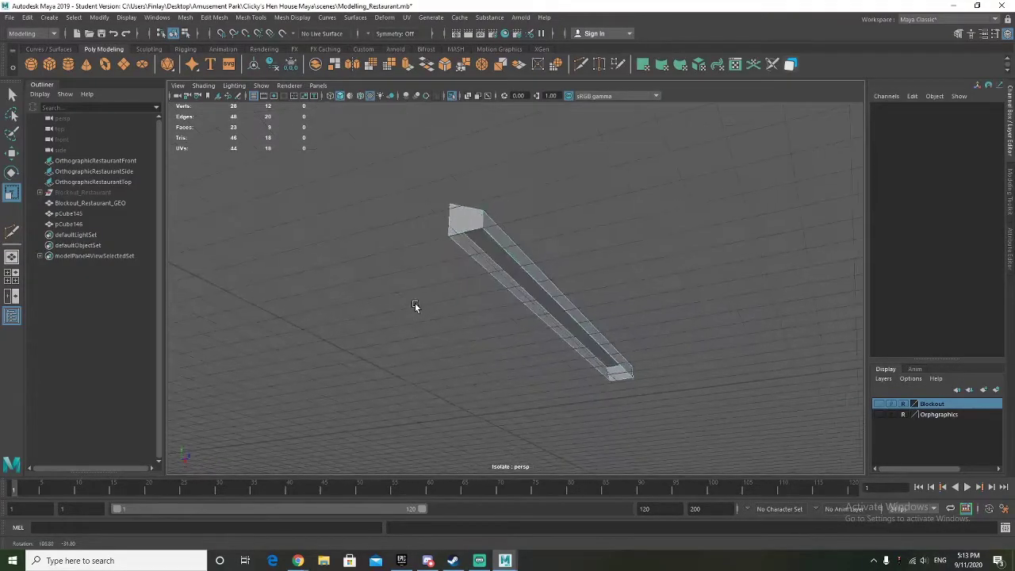
pyautogui.click(480, 262)
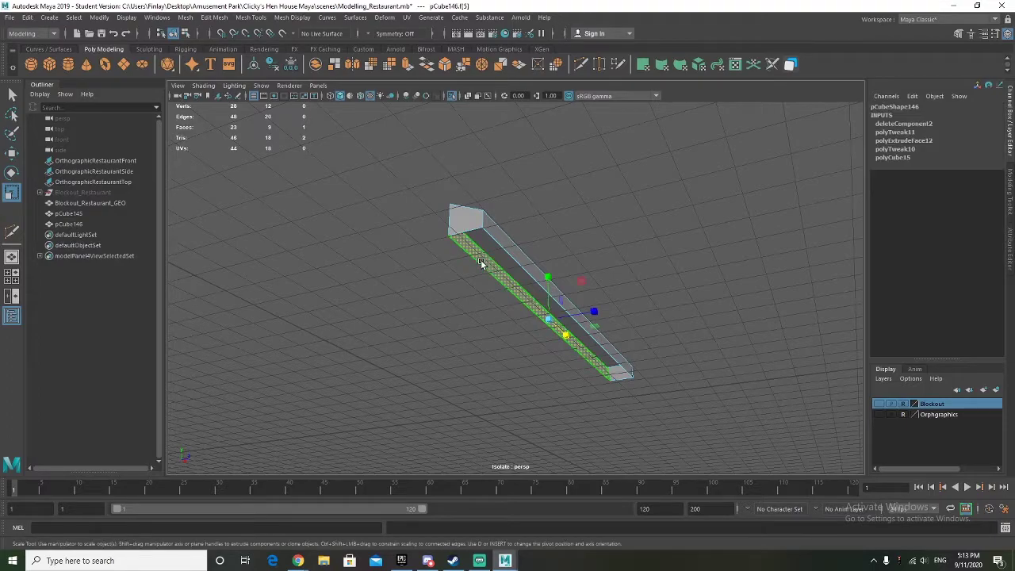
pyautogui.press('Delete')
pyautogui.keyDown('alt'); pyautogui.moveTo(485, 300); pyautogui.dragTo(354, 311); pyautogui.keyUp('alt')
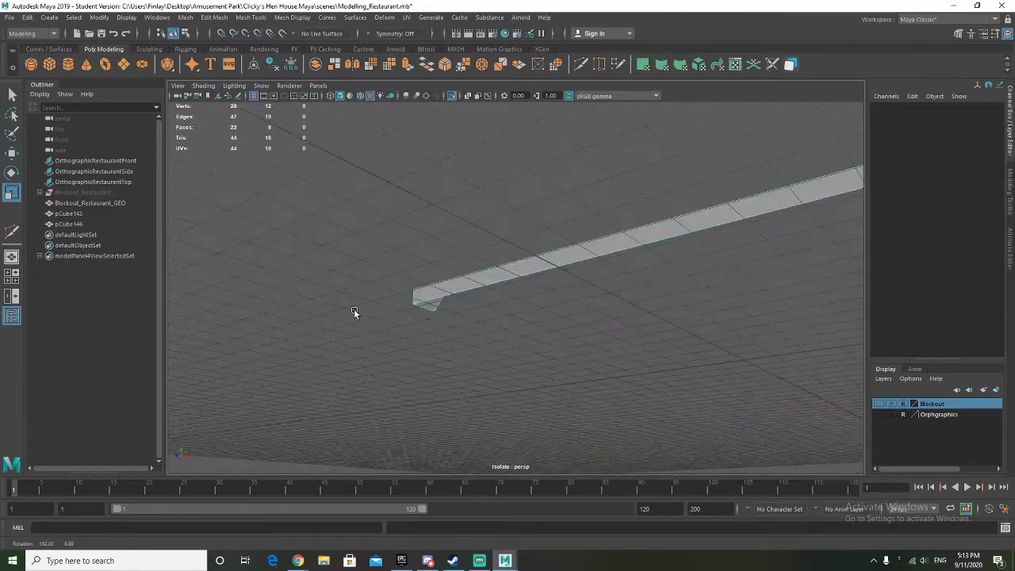
pyautogui.scroll(4, 447, 319)
pyautogui.keyDown('alt'); pyautogui.moveTo(447, 319); pyautogui.dragTo(463, 310); pyautogui.keyUp('alt')
pyautogui.click(481, 248)
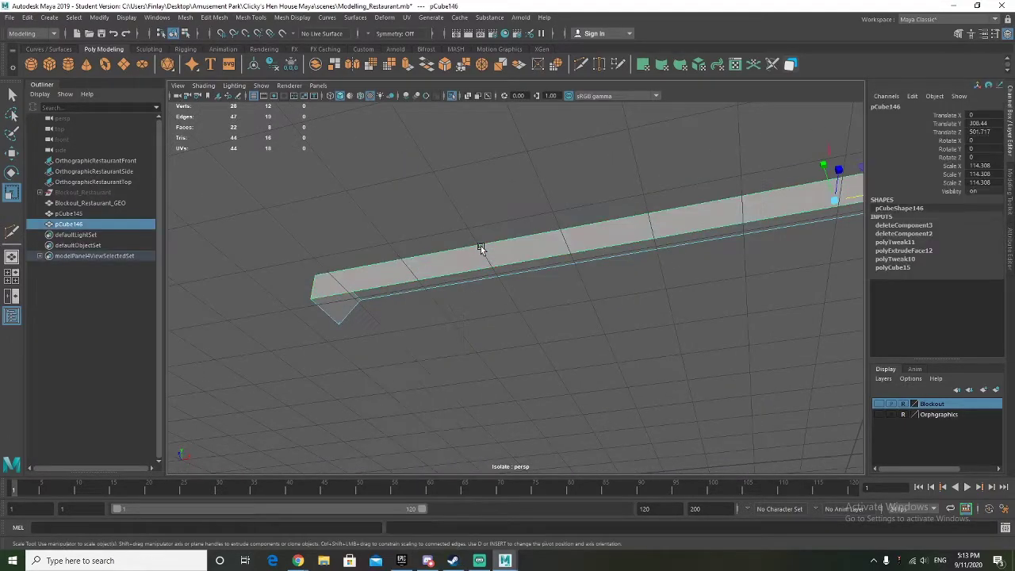
pyautogui.hotkey('ctrl', '1')
pyautogui.keyDown('alt'); pyautogui.moveTo(404, 318); pyautogui.dragTo(546, 359); pyautogui.keyUp('alt')
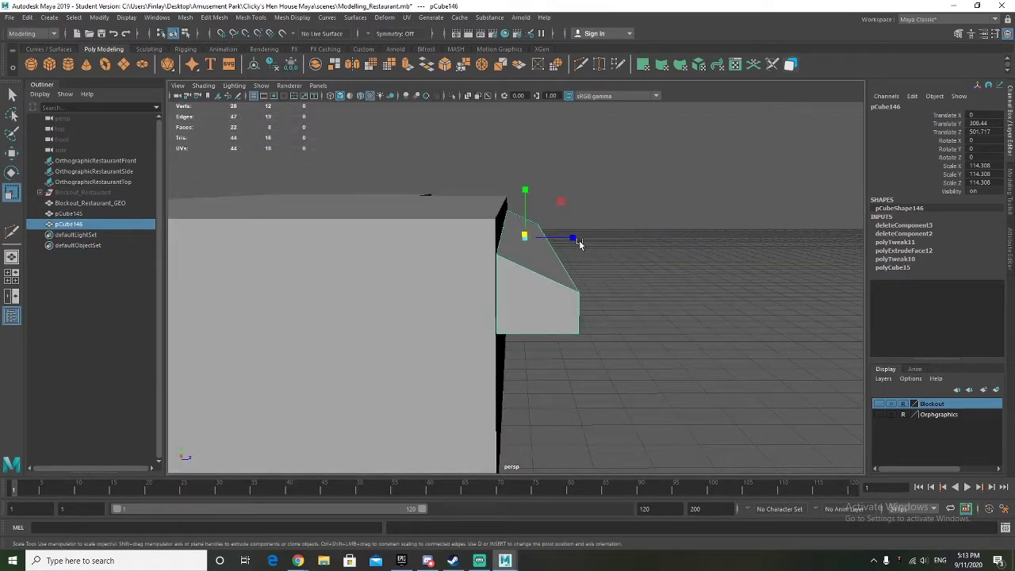
# Step: Return the awning to object mode, deselect it, and show the Blockout layer to compare the new geometry with it
pyautogui.moveTo(574, 241); pyautogui.dragTo(595, 281)
pyautogui.moveTo(518, 226); pyautogui.dragTo(564, 211, button='right')
pyautogui.click(645, 254)
pyautogui.keyDown('alt'); pyautogui.moveTo(645, 254); pyautogui.dragTo(299, 198); pyautogui.keyUp('alt')
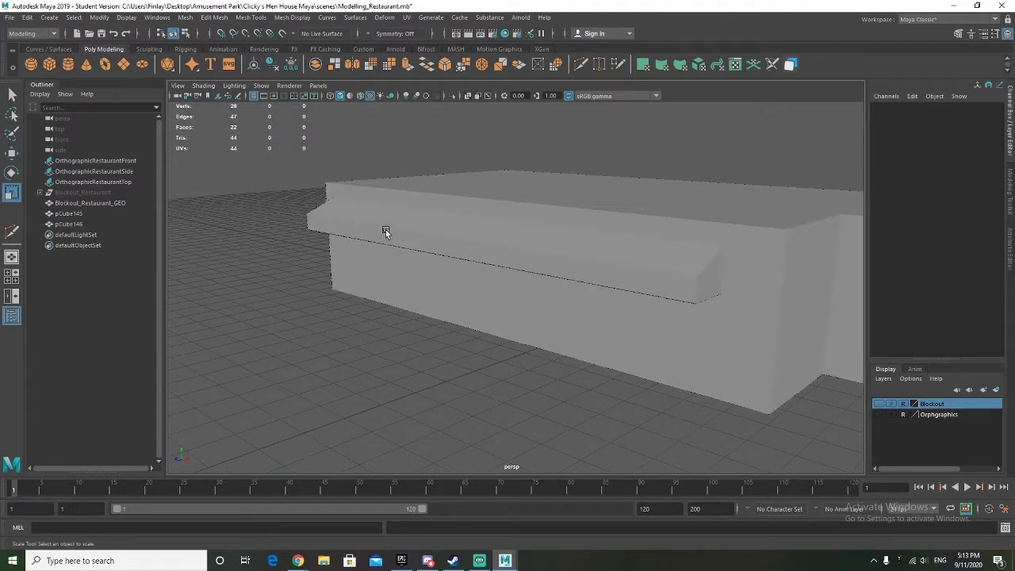
pyautogui.keyDown('alt'); pyautogui.moveTo(385, 230); pyautogui.dragTo(507, 281); pyautogui.keyUp('alt')
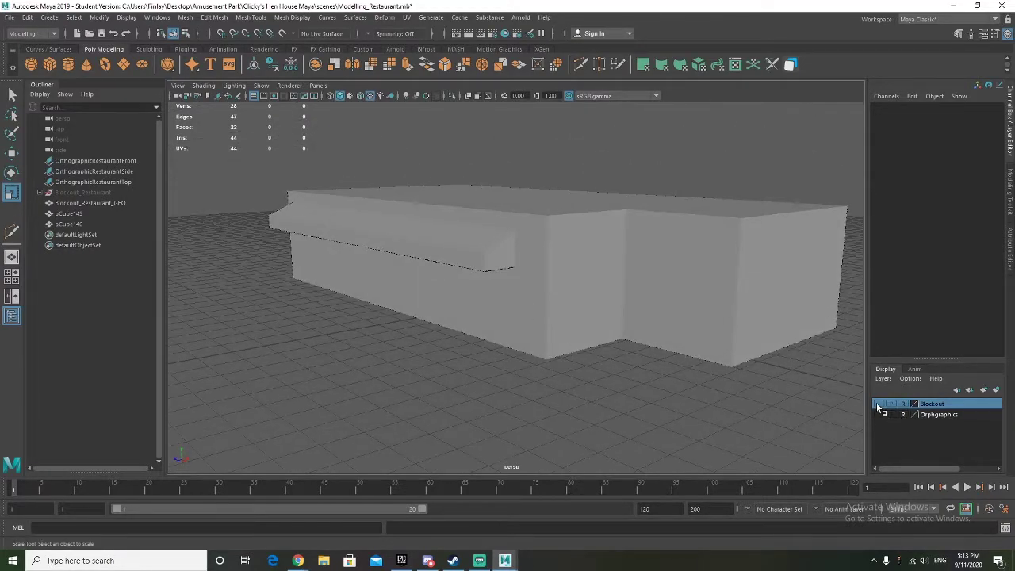
pyautogui.click(877, 404)
pyautogui.moveTo(515, 352)
pyautogui.keyDown('alt'); pyautogui.mouseDown()
pyautogui.moveTo(513, 379)
pyautogui.moveTo(513, 319)
pyautogui.mouseUp(); pyautogui.keyUp('alt')
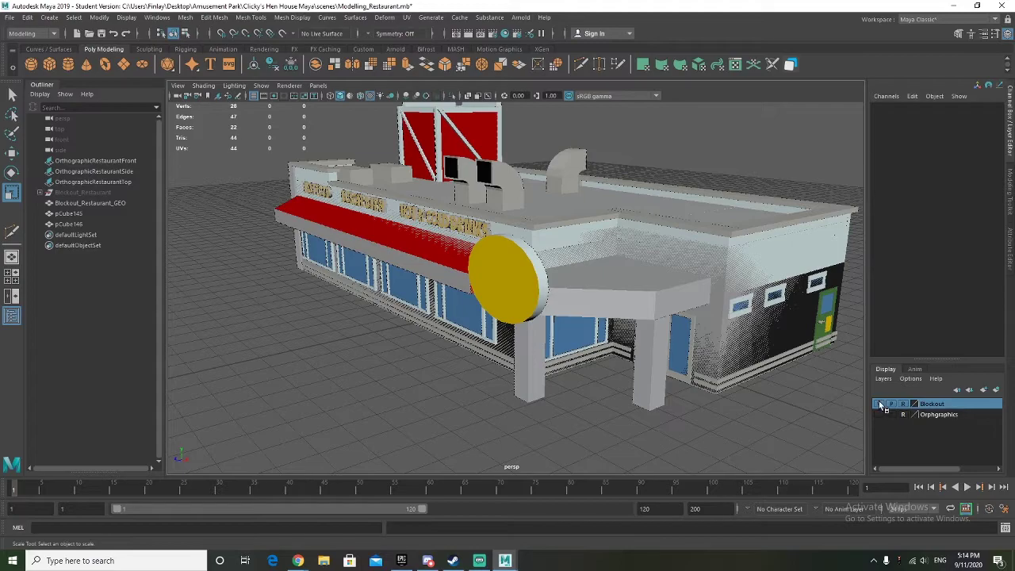
pyautogui.click(880, 404)
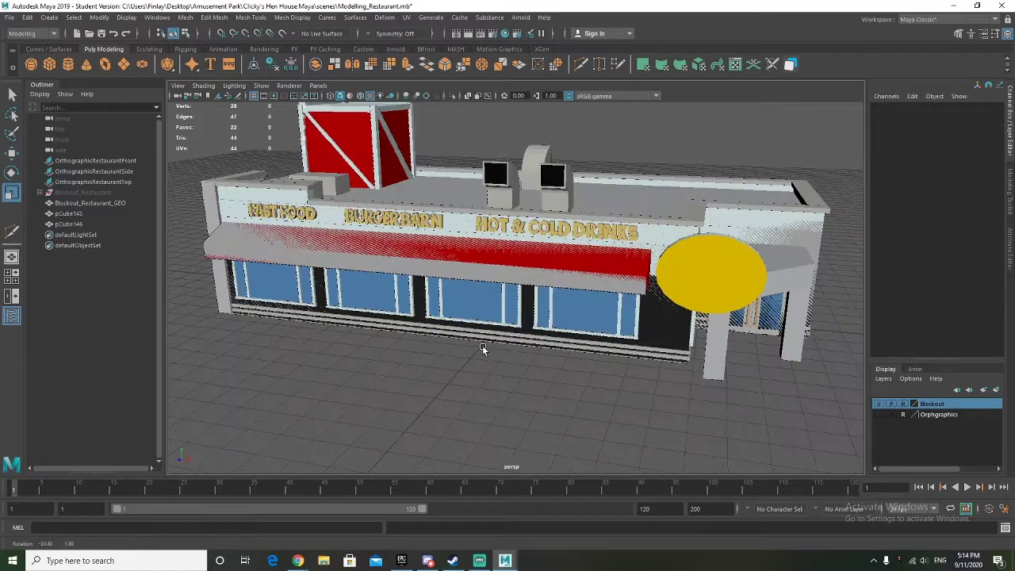
pyautogui.keyDown('alt'); pyautogui.moveTo(482, 345); pyautogui.dragTo(516, 319, button='right'); pyautogui.keyUp('alt')
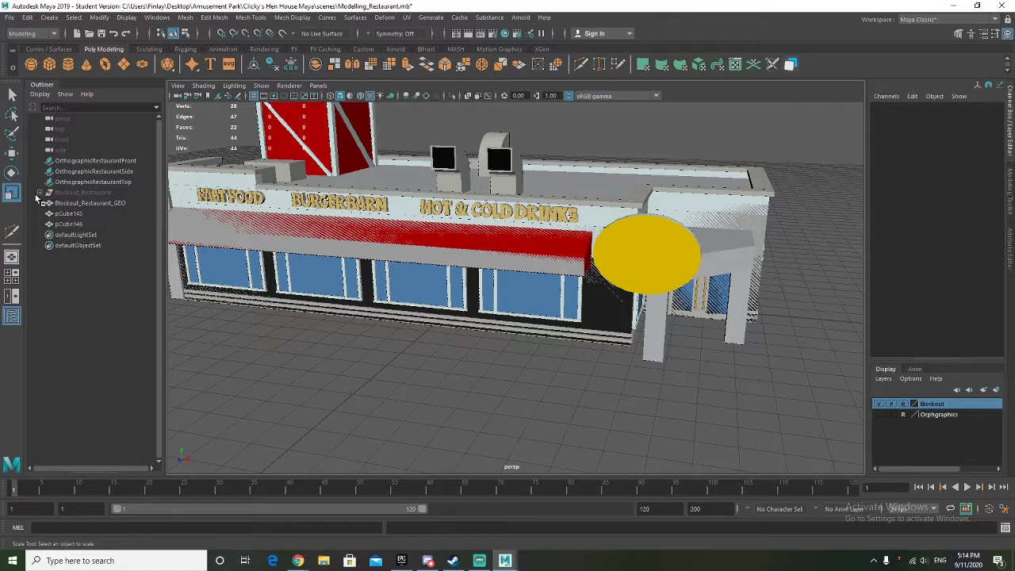
# Step: Create a polygon cylinder and move it to the yellow round sign beside the awning
pyautogui.keyDown('shift'); pyautogui.moveTo(380, 294); pyautogui.dragTo(402, 312, button='right'); pyautogui.keyUp('shift')
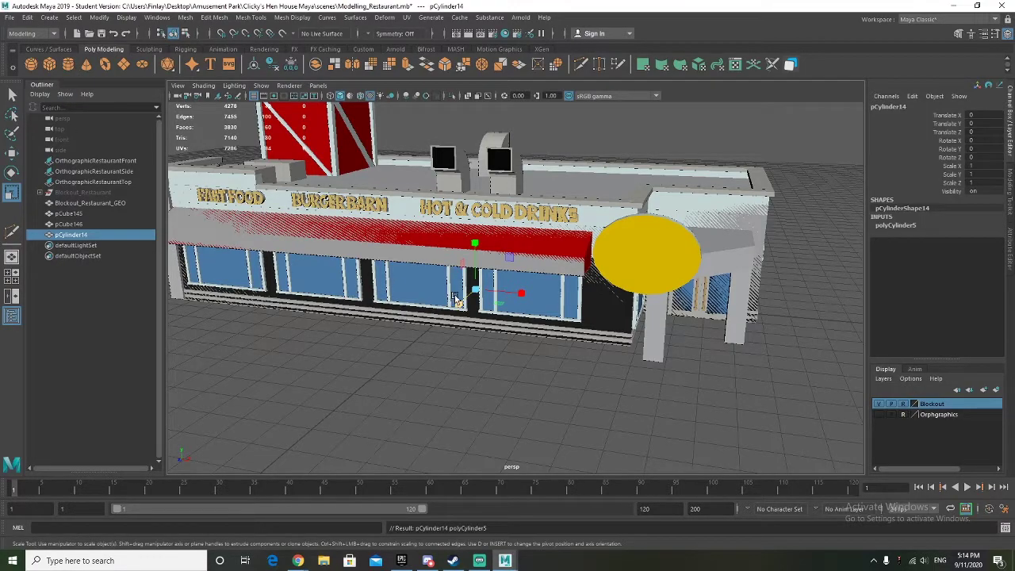
pyautogui.press('w')
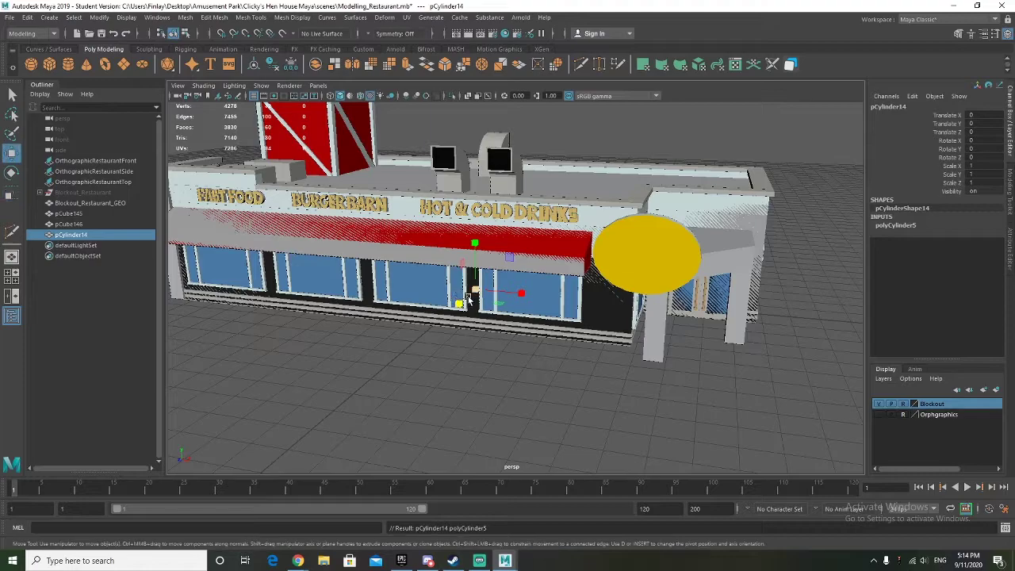
pyautogui.moveTo(467, 302); pyautogui.dragTo(425, 339)
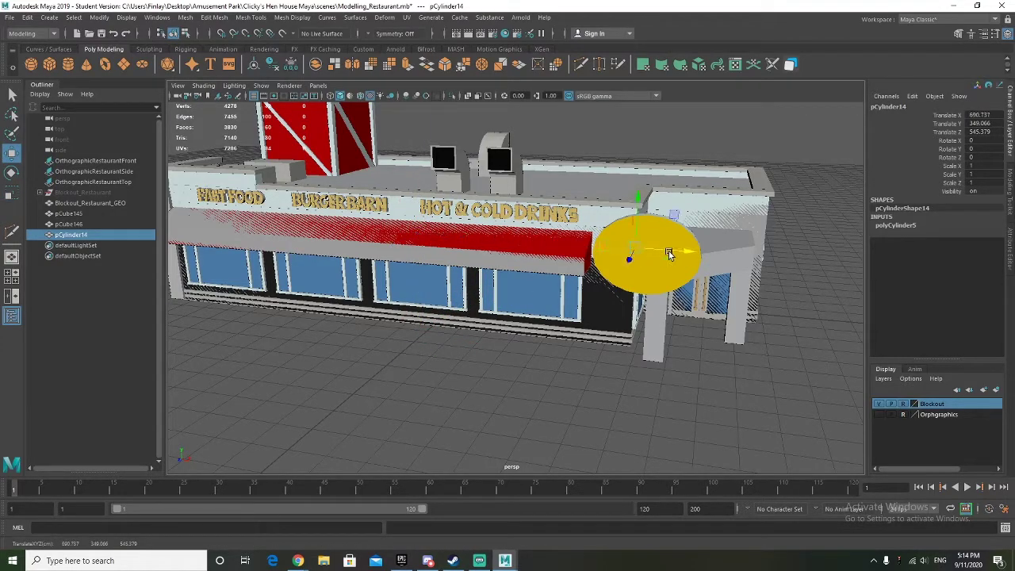
# Step: Rotate the cylinder -90° about X in the four-view layout so its cap faces the front like the sign
pyautogui.press('space')
pyautogui.scroll(5, 423, 373)
pyautogui.keyDown('alt'); pyautogui.moveTo(424, 373); pyautogui.dragTo(197, 401, button='middle'); pyautogui.keyUp('alt')
pyautogui.press('f')
pyautogui.press('e')
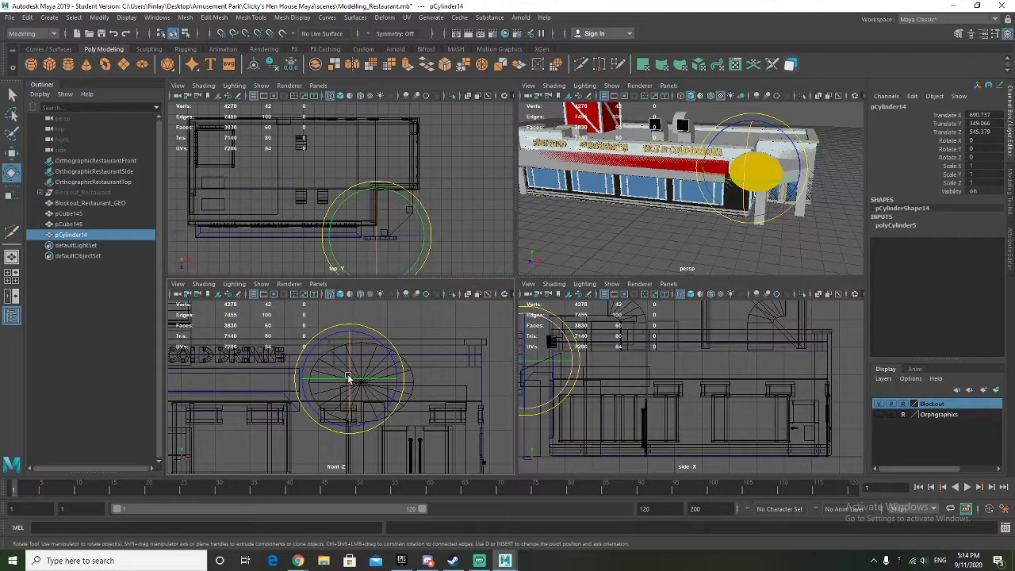
pyautogui.moveTo(347, 377); pyautogui.dragTo(352, 350)
pyautogui.moveTo(352, 322); pyautogui.dragTo(373, 338)
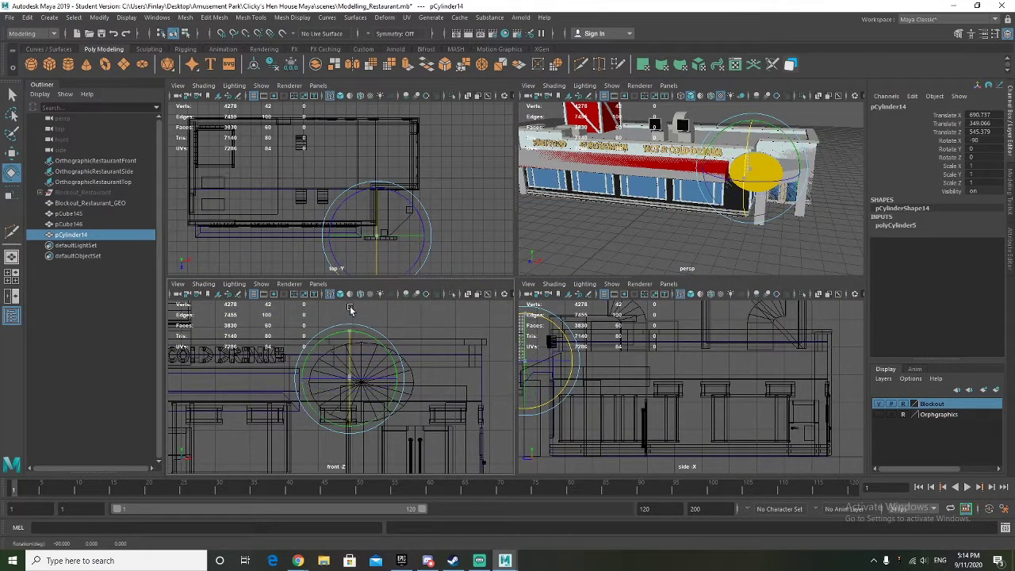
# Step: Move the cylinder in the top view into the sign's thickness, to about X 750 and Z 572.5
pyautogui.press('w')
pyautogui.scroll(5, 399, 237)
pyautogui.keyDown('alt'); pyautogui.moveTo(398, 245); pyautogui.dragTo(380, 174, button='middle'); pyautogui.keyUp('alt')
pyautogui.click(389, 247)
pyautogui.hotkey('ctrl', 'z')
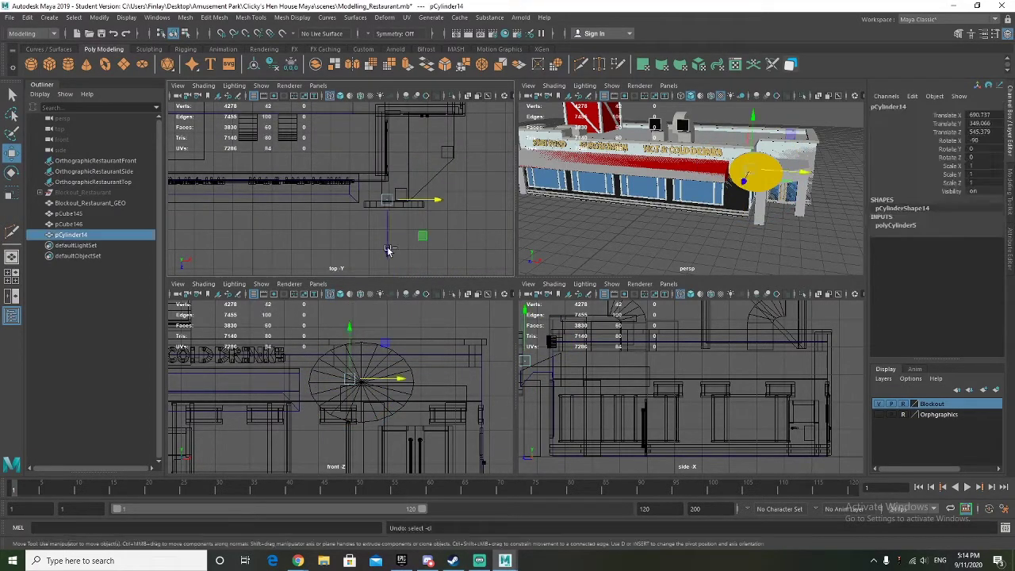
pyautogui.moveTo(426, 203); pyautogui.dragTo(438, 204)
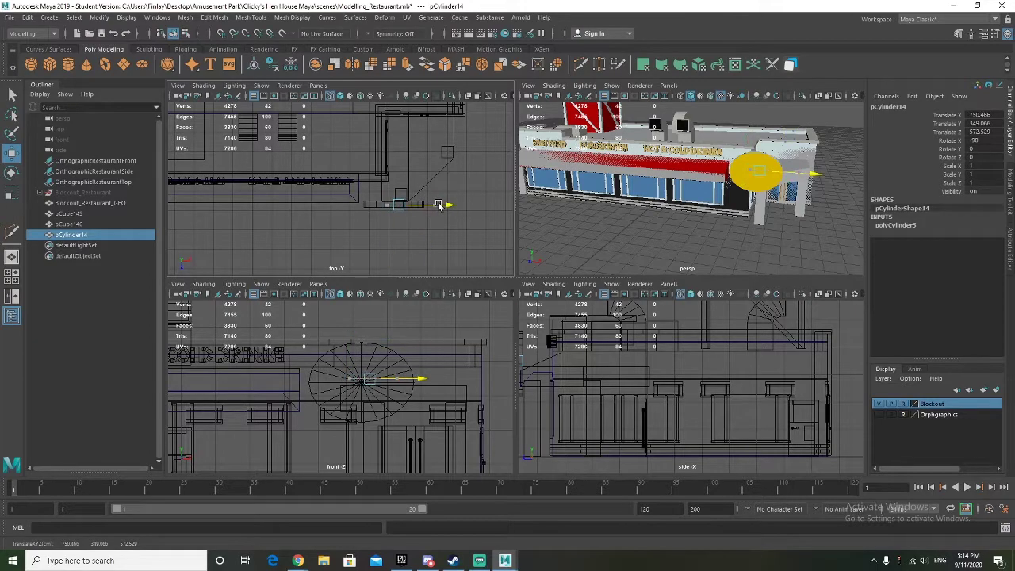
# Step: Scale the cylinder up uniformly to about 18.79
pyautogui.press('r')
pyautogui.moveTo(372, 378)
pyautogui.mouseDown()
pyautogui.moveTo(385, 379)
pyautogui.moveTo(387, 366)
pyautogui.moveTo(374, 374)
pyautogui.mouseUp()
pyautogui.scroll(2, 379, 391)
pyautogui.scroll(4, 379, 393)
# Step: Snap the cylinder's centre to the round sign's centre point in the front view, at X 725.543 and Y 338.319
pyautogui.press('w')
pyautogui.scroll(5, 377, 400)
pyautogui.keyDown('alt'); pyautogui.moveTo(378, 401); pyautogui.dragTo(302, 450, button='middle'); pyautogui.keyUp('alt')
pyautogui.scroll(3, 309, 392)
pyautogui.moveTo(325, 346); pyautogui.dragTo(335, 341)
pyautogui.press('v')
pyautogui.moveTo(368, 384); pyautogui.dragTo(357, 385)
# Step: Try scaling the cylinder's depth in the top view to match the sign's thickness, and undo the scaling
pyautogui.scroll(5, 442, 243)
pyautogui.scroll(2, 441, 245)
pyautogui.keyDown('alt'); pyautogui.moveTo(441, 245); pyautogui.dragTo(272, 222, button='middle'); pyautogui.keyUp('alt')
pyautogui.scroll(5, 326, 247)
pyautogui.keyDown('alt'); pyautogui.moveTo(329, 249); pyautogui.dragTo(306, 155, button='middle'); pyautogui.keyUp('alt')
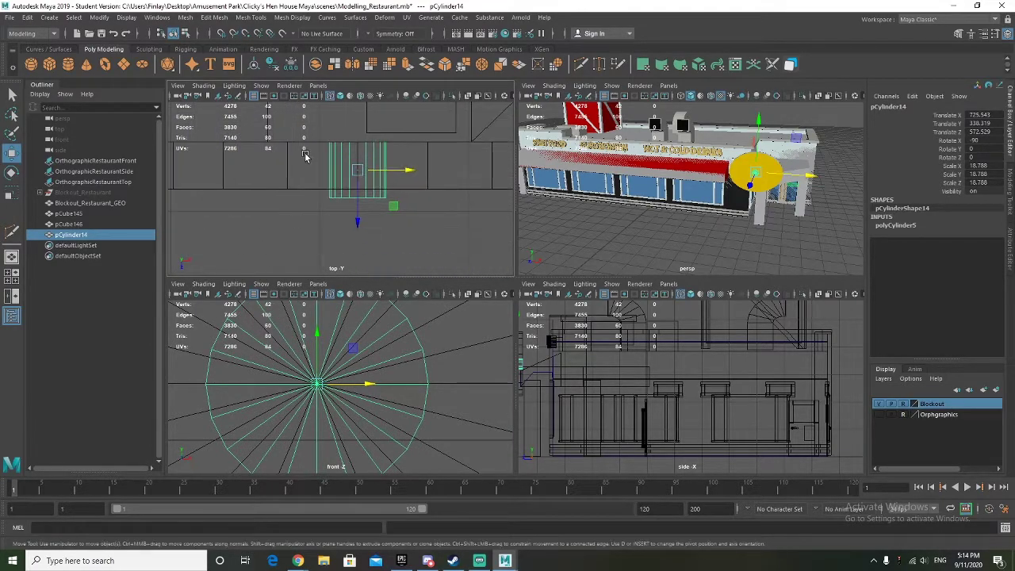
pyautogui.press('r')
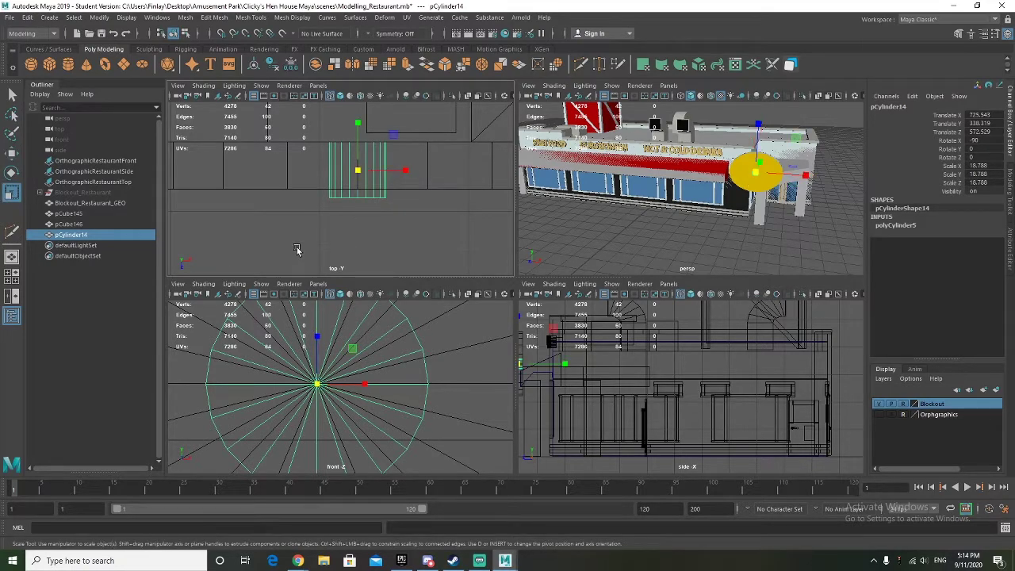
pyautogui.moveTo(358, 127); pyautogui.dragTo(361, 144)
pyautogui.hotkey('ctrl', 'z')
# Step: Select the cylinder's front cap vertices and snap them along Z to the sign's front edge
pyautogui.moveTo(341, 214); pyautogui.dragTo(290, 215, button='right')
pyautogui.moveTo(323, 194); pyautogui.dragTo(358, 229)
pyautogui.press('w')
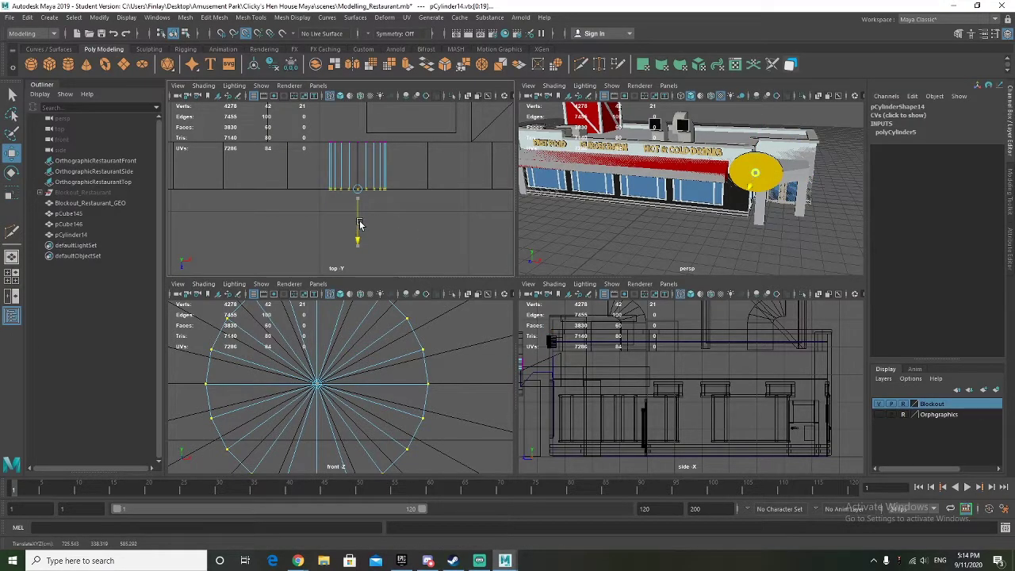
# Step: Select all the cylinder's vertices in the front view
pyautogui.scroll(-5, 291, 347)
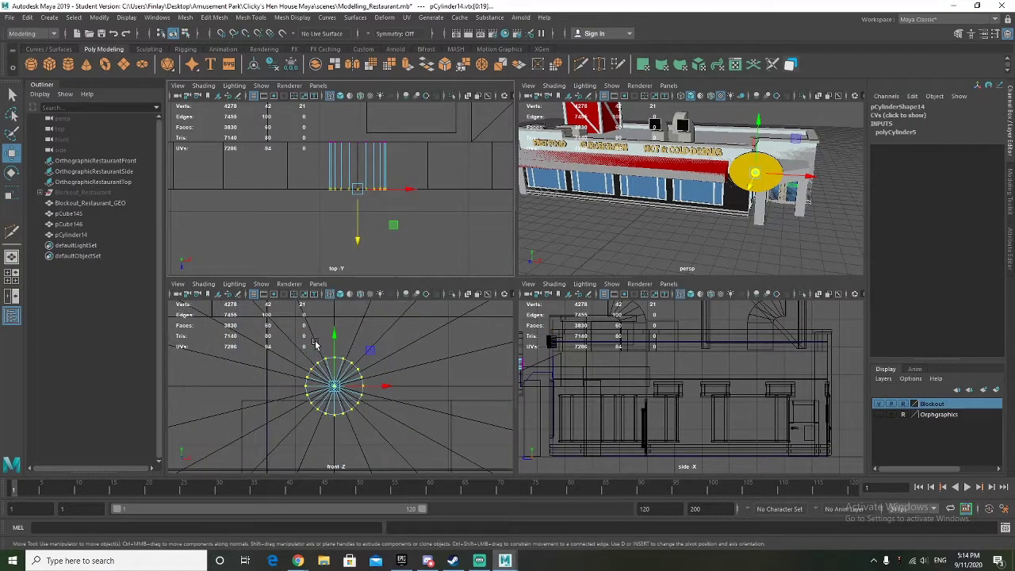
pyautogui.click(303, 351)
pyautogui.moveTo(309, 353); pyautogui.dragTo(258, 274, button='right')
pyautogui.moveTo(286, 337); pyautogui.dragTo(391, 424)
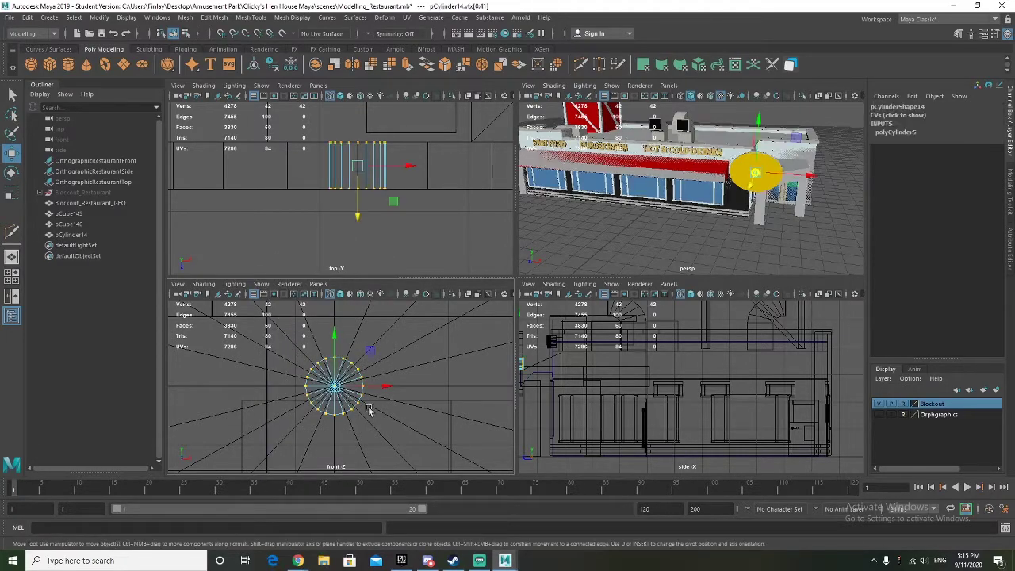
# Step: Try moving all the cylinder's vertices off the sign's centre, and undo the move
pyautogui.moveTo(334, 386); pyautogui.dragTo(340, 390)
pyautogui.hotkey('ctrl', 'z')
pyautogui.hotkey('ctrl', 'z')
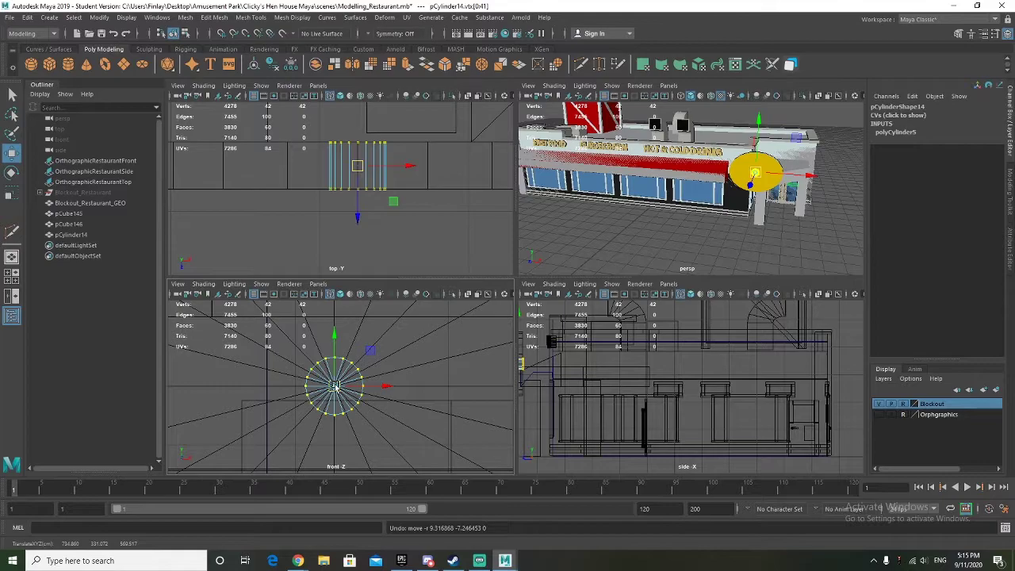
pyautogui.click(334, 387)
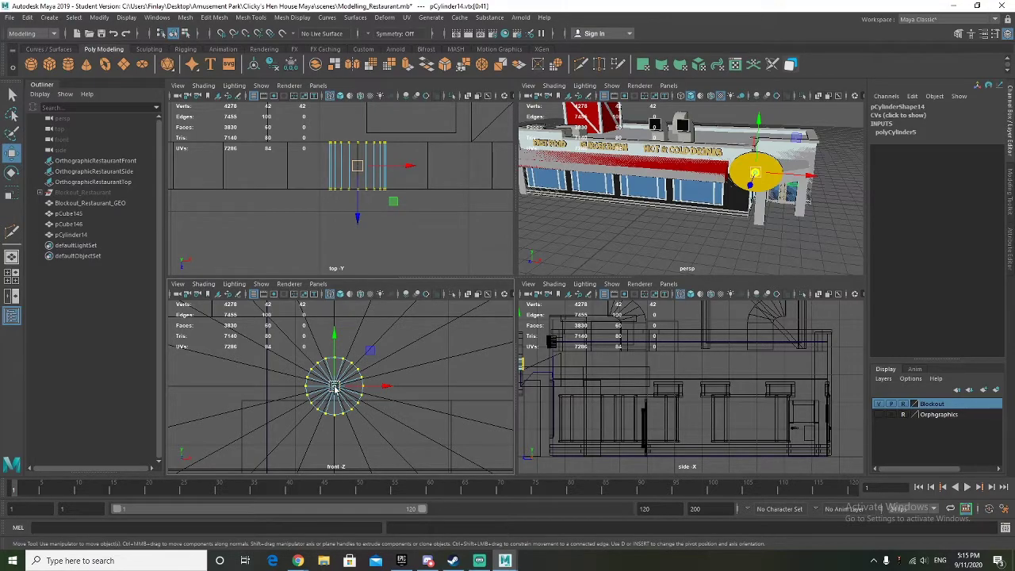
# Step: Deselect the two centre vertices and scale the cylinder's rim vertices outward to the round sign's height
pyautogui.scroll(2, 369, 164)
pyautogui.scroll(4, 796, 194)
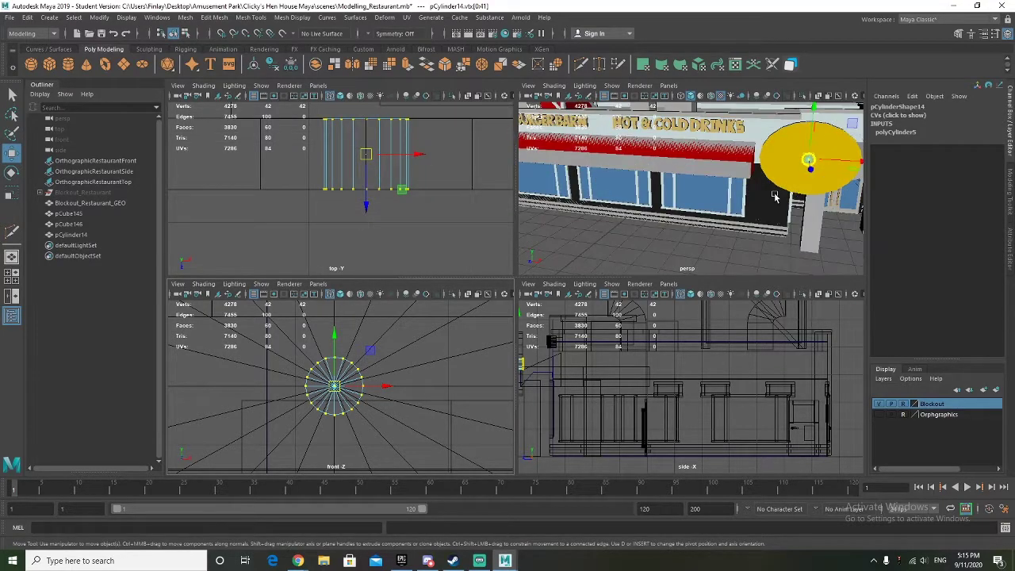
pyautogui.scroll(6, 270, 381)
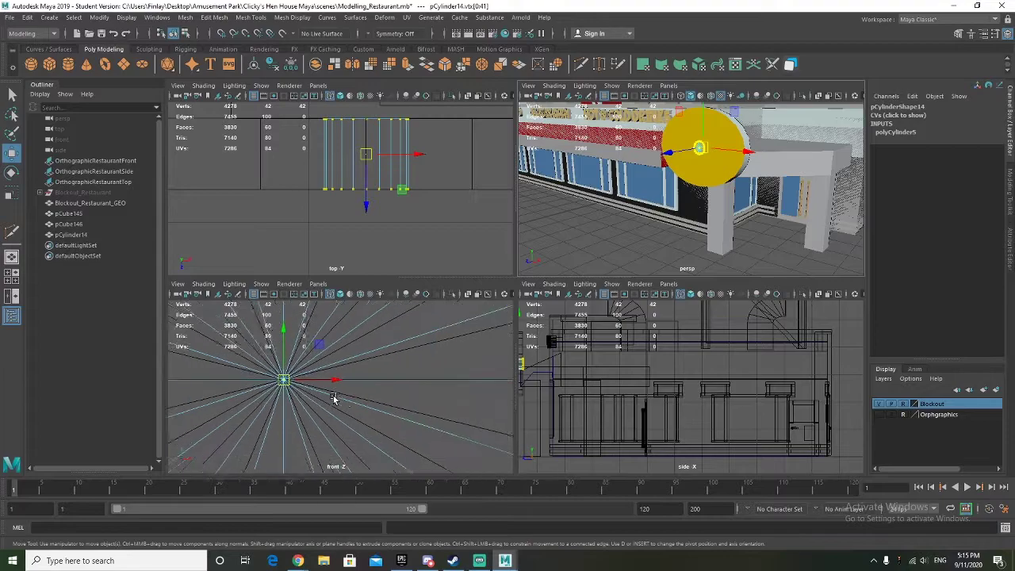
pyautogui.scroll(-5, 270, 379)
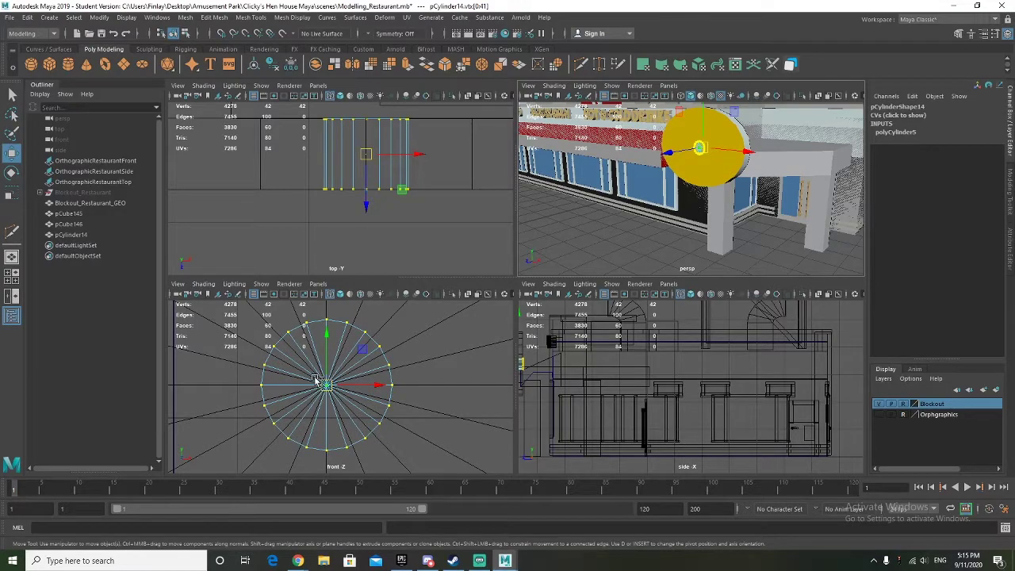
pyautogui.scroll(-2, 381, 384)
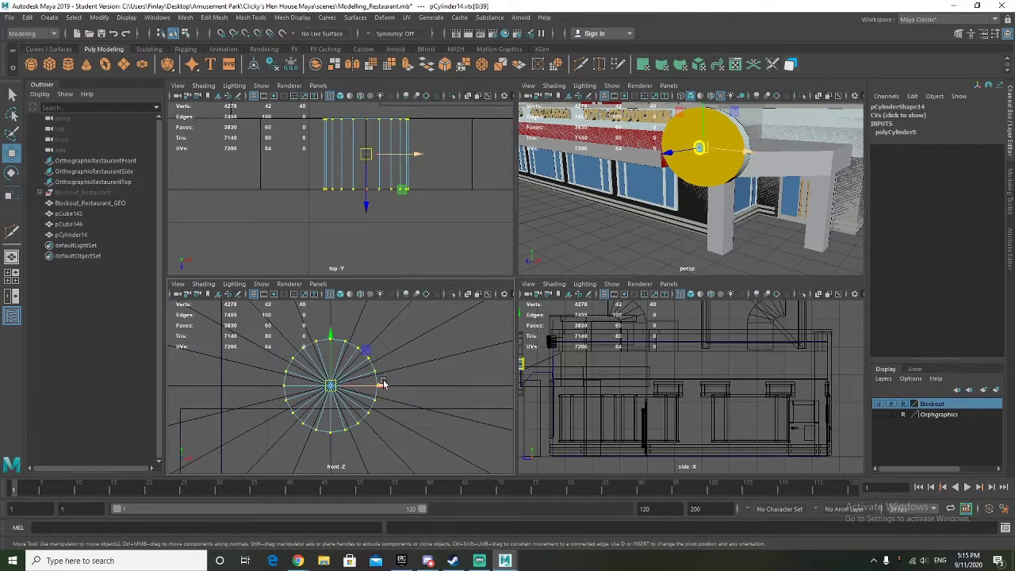
pyautogui.scroll(-5, 383, 382)
pyautogui.press('r')
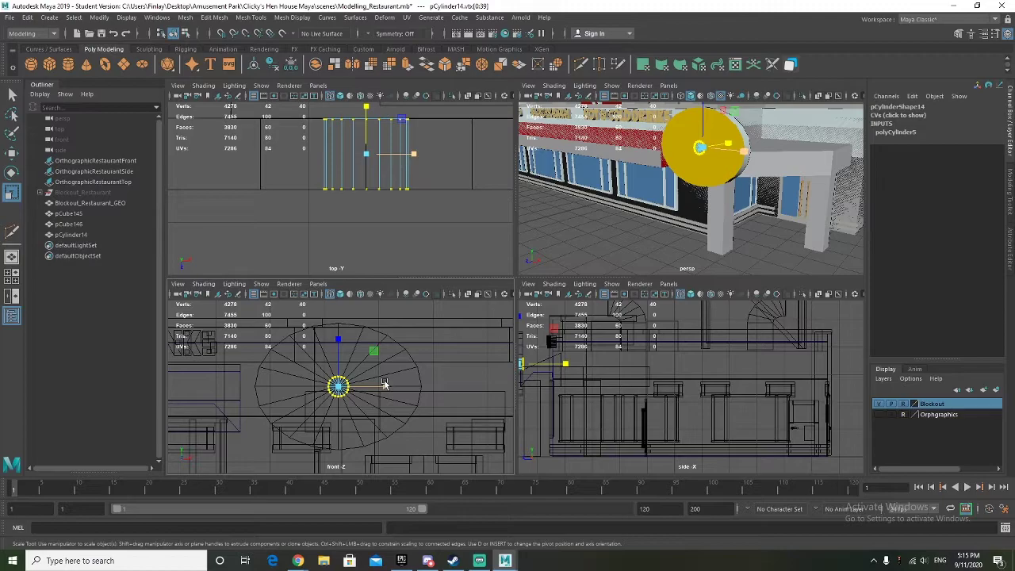
pyautogui.press('e')
pyautogui.press('r')
pyautogui.moveTo(384, 383); pyautogui.dragTo(492, 313)
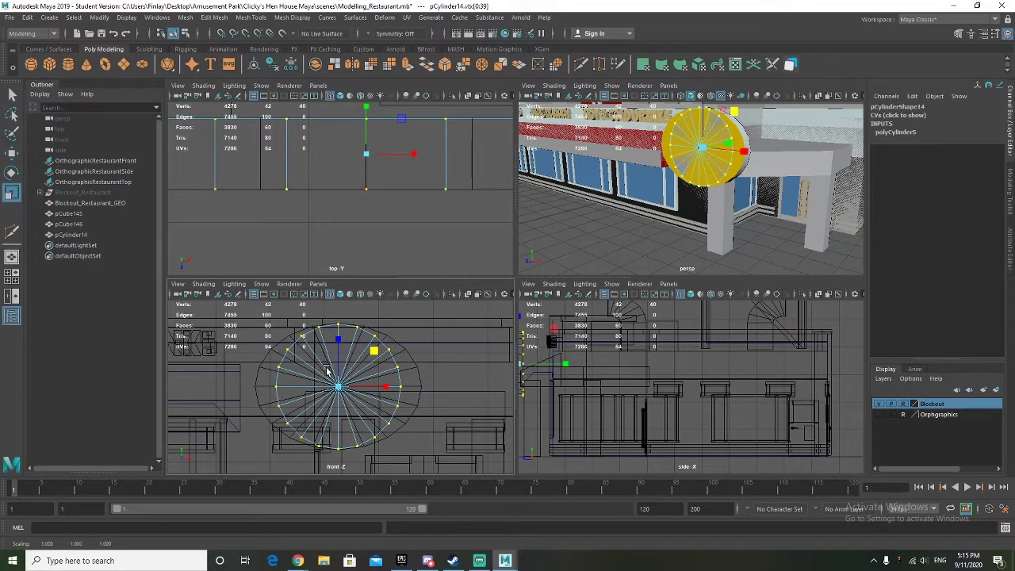
# Step: Refine the rim's scale and widen it along X by about 1.31 to match the sign's oval outline
pyautogui.click(374, 351)
pyautogui.moveTo(375, 351); pyautogui.dragTo(377, 350)
pyautogui.scroll(2, 339, 388)
pyautogui.moveTo(385, 387); pyautogui.dragTo(399, 386)
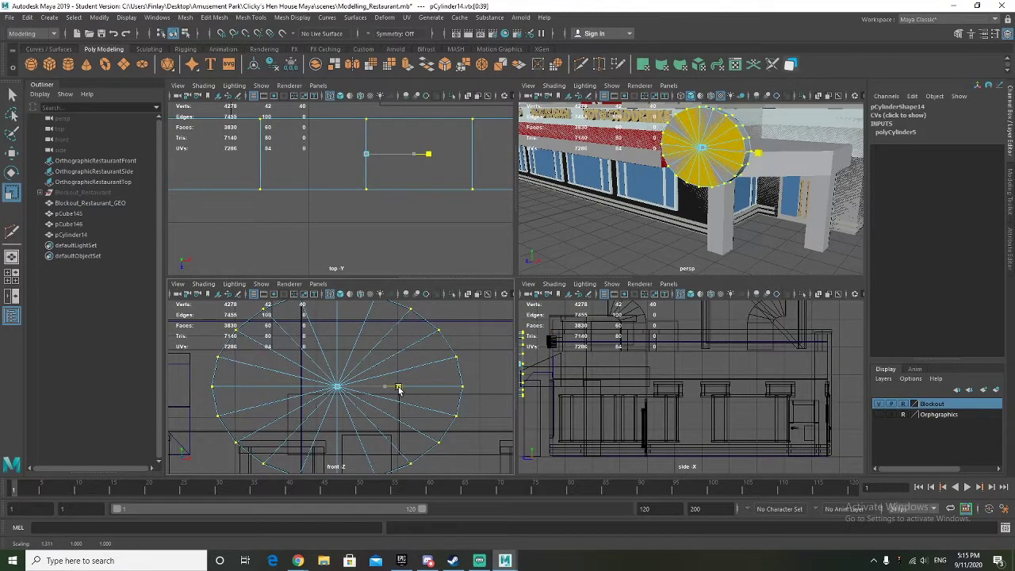
# Step: Try setting the sign cylinder's cap subdivisions to 2, and delete the whole cylinder
pyautogui.moveTo(302, 269); pyautogui.dragTo(372, 254, button='right')
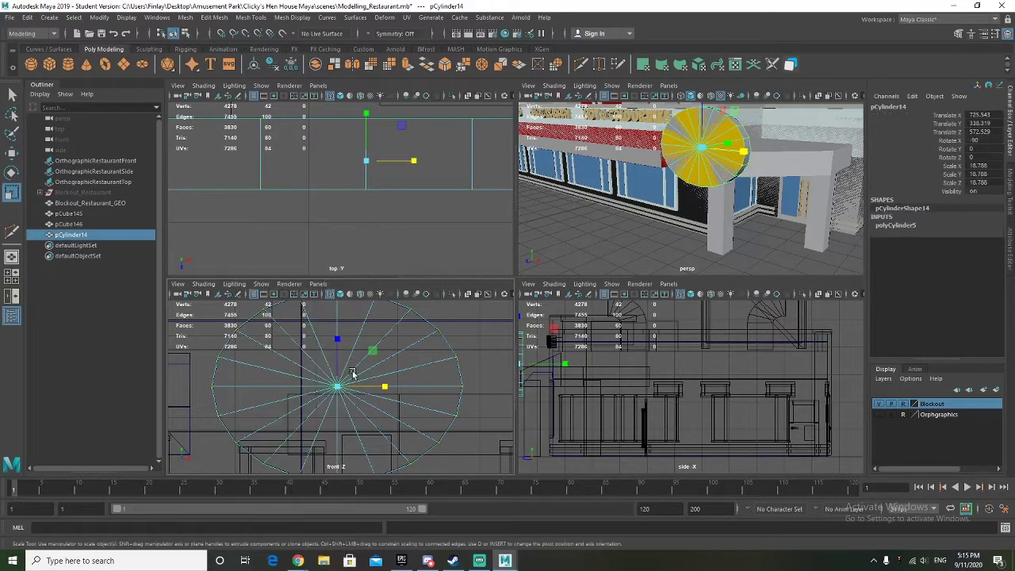
pyautogui.click(1009, 240)
pyautogui.click(909, 105)
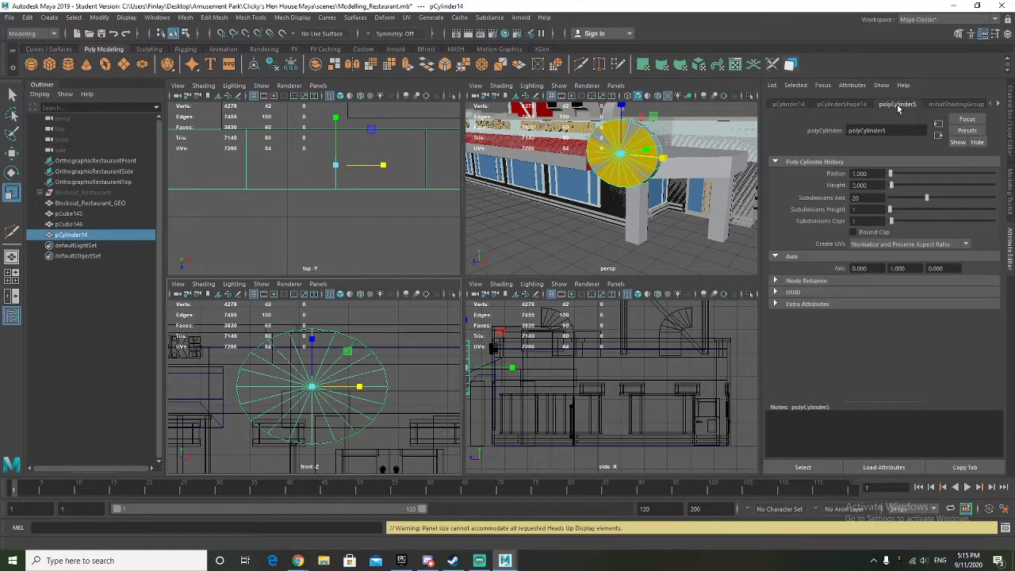
pyautogui.moveTo(890, 208)
pyautogui.mouseDown()
pyautogui.moveTo(880, 209)
pyautogui.moveTo(894, 226)
pyautogui.mouseUp()
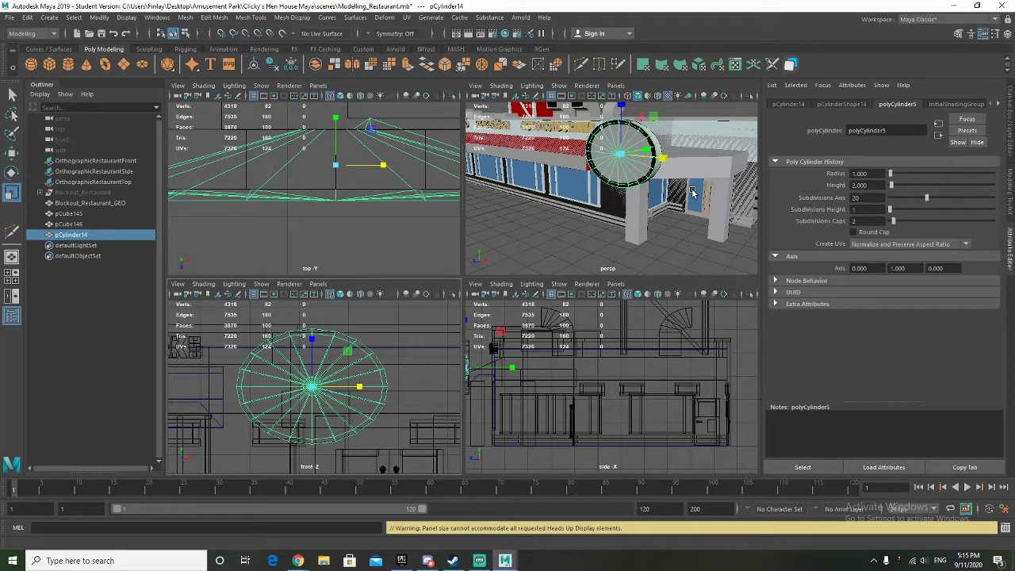
pyautogui.press('Delete')
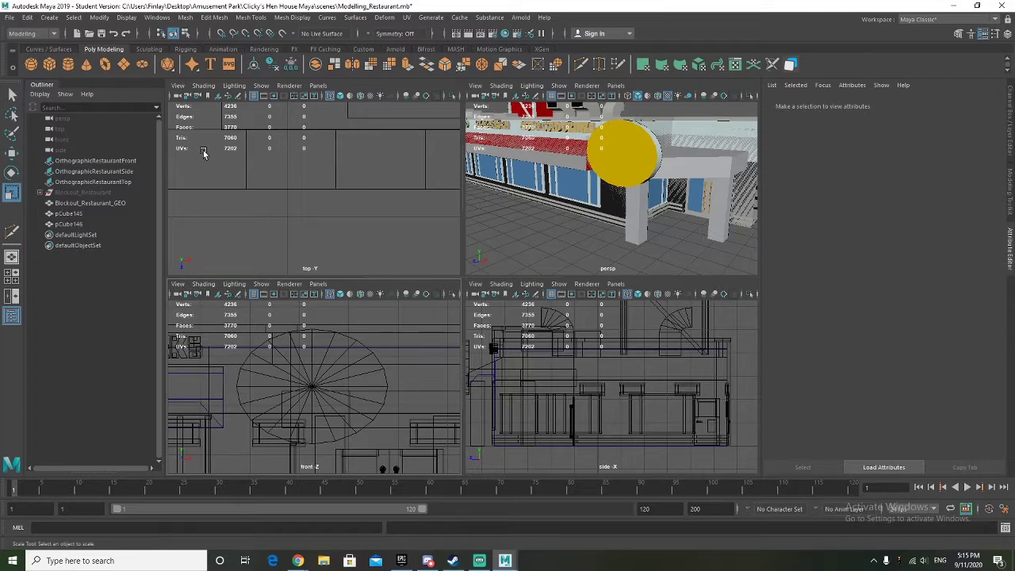
# Step: Create a new polygon cylinder, rotate it -90° about X, and set its cap subdivisions to 3
pyautogui.click(68, 65)
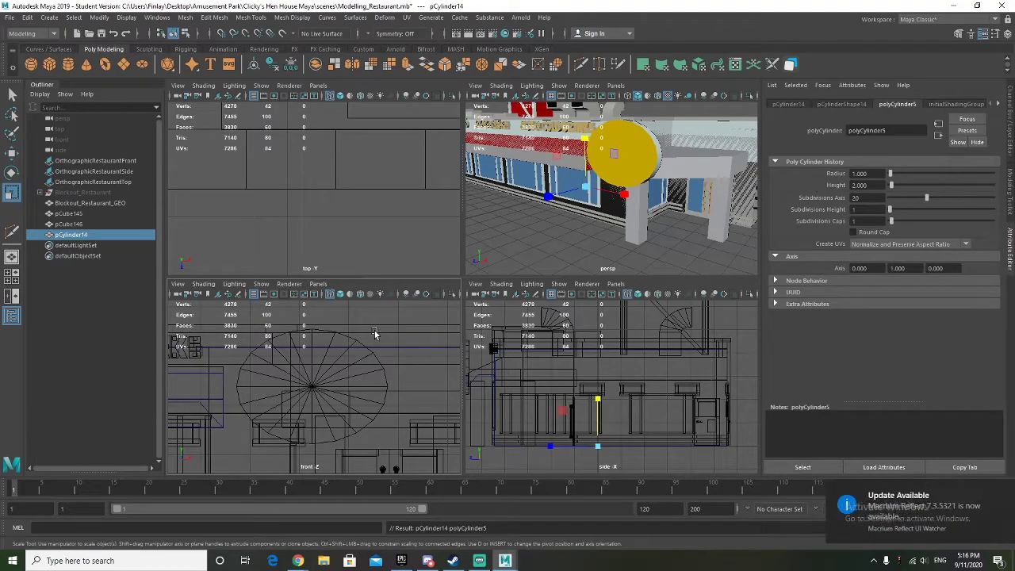
pyautogui.press('f')
pyautogui.keyDown('alt'); pyautogui.moveTo(314, 387); pyautogui.dragTo(313, 305); pyautogui.keyUp('alt')
pyautogui.press('e')
pyautogui.press('w')
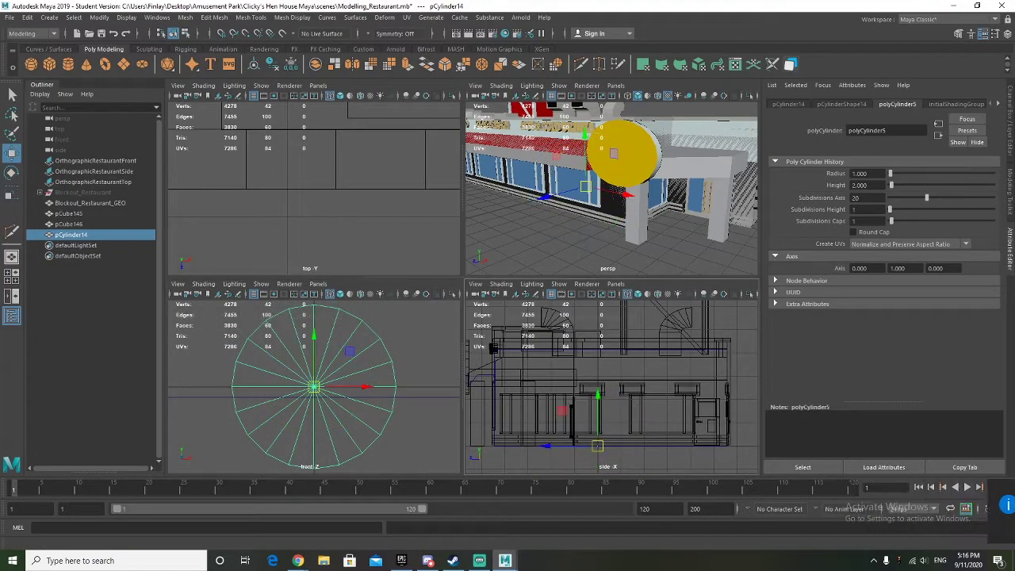
pyautogui.moveTo(894, 209); pyautogui.dragTo(896, 225)
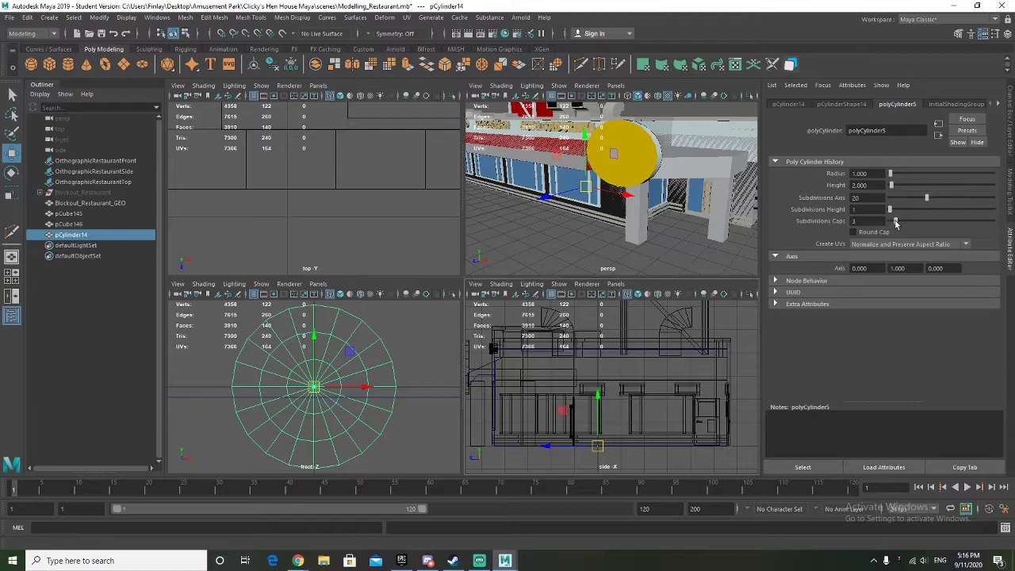
# Step: Scale up the new cylinder and move it over the blockout's round sign in the front view
pyautogui.moveTo(314, 270); pyautogui.dragTo(363, 256, button='right')
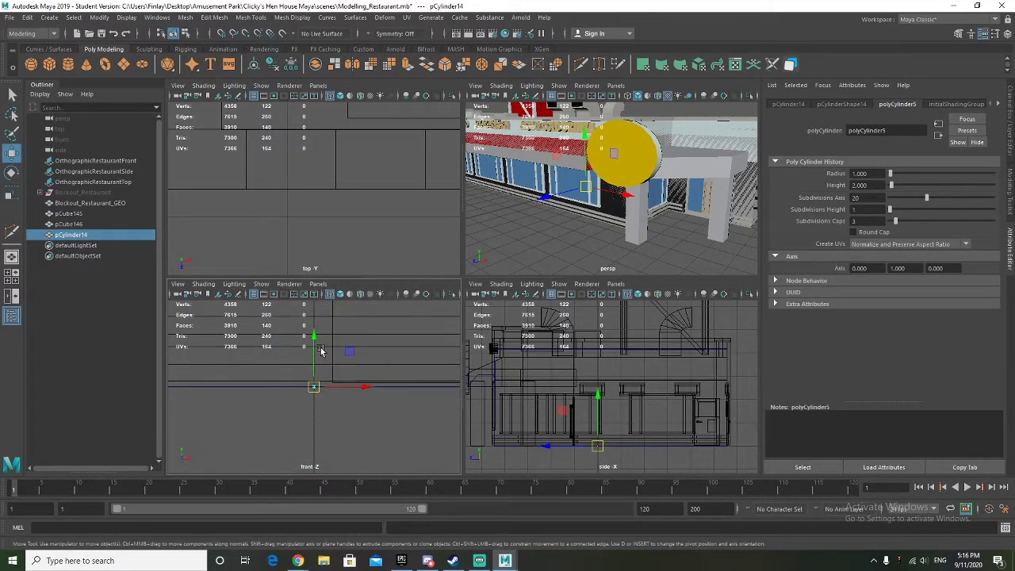
pyautogui.press('r')
pyautogui.moveTo(316, 387); pyautogui.dragTo(470, 306)
pyautogui.press('w')
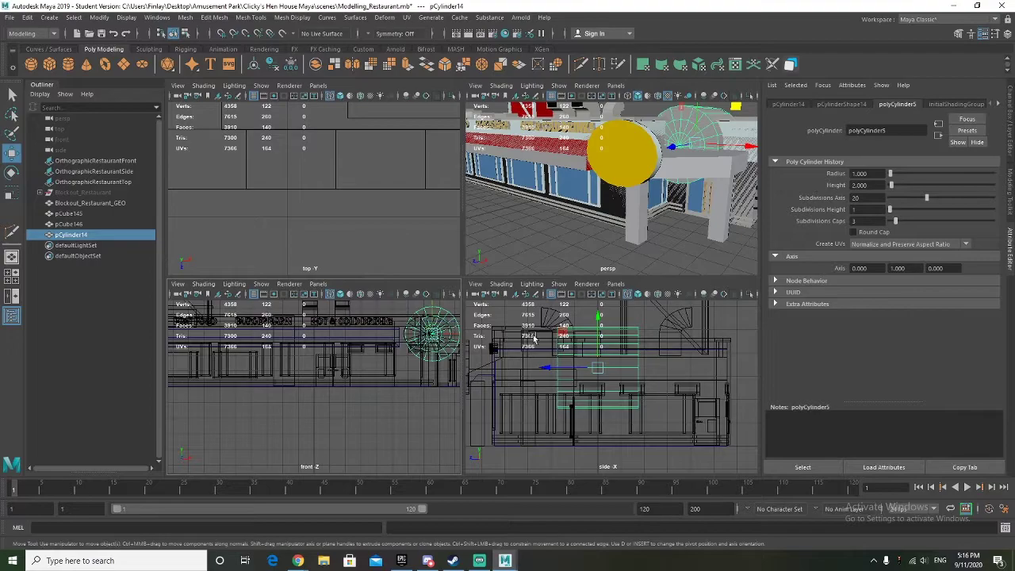
# Step: Move the cylinder in the top view so it is centred on the round sign's width and depth
pyautogui.scroll(2, 588, 367)
pyautogui.scroll(-4, 317, 170)
pyautogui.keyDown('alt'); pyautogui.moveTo(315, 167); pyautogui.dragTo(311, 231, button='middle'); pyautogui.keyUp('alt')
pyautogui.scroll(-4, 310, 231)
pyautogui.moveTo(321, 176); pyautogui.dragTo(328, 264)
pyautogui.scroll(4, 322, 245)
pyautogui.scroll(2, 327, 244)
pyautogui.keyDown('alt'); pyautogui.moveTo(325, 239); pyautogui.dragTo(306, 191, button='middle'); pyautogui.keyUp('alt')
pyautogui.scroll(-2, 306, 191)
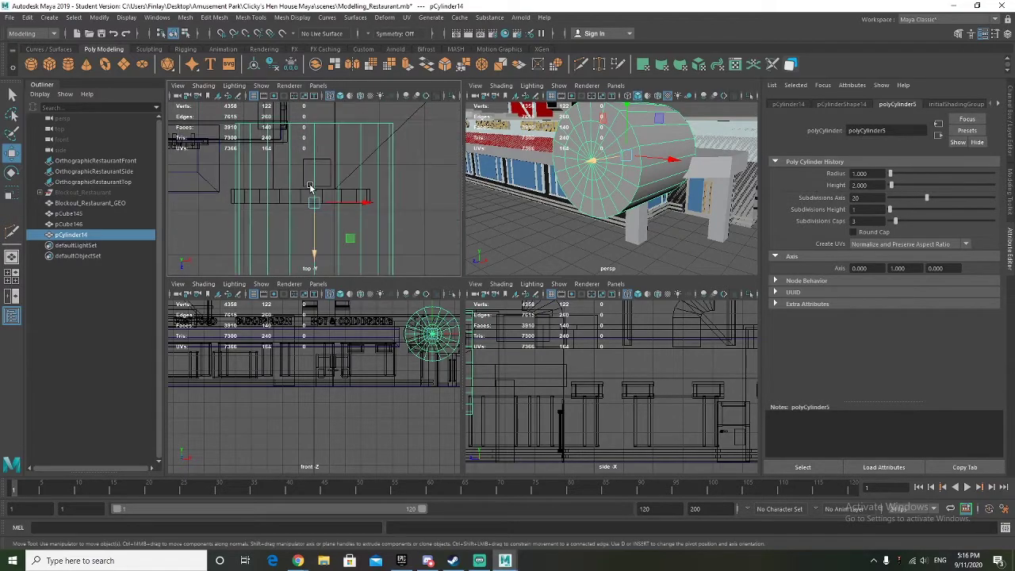
pyautogui.moveTo(351, 207); pyautogui.dragTo(336, 209)
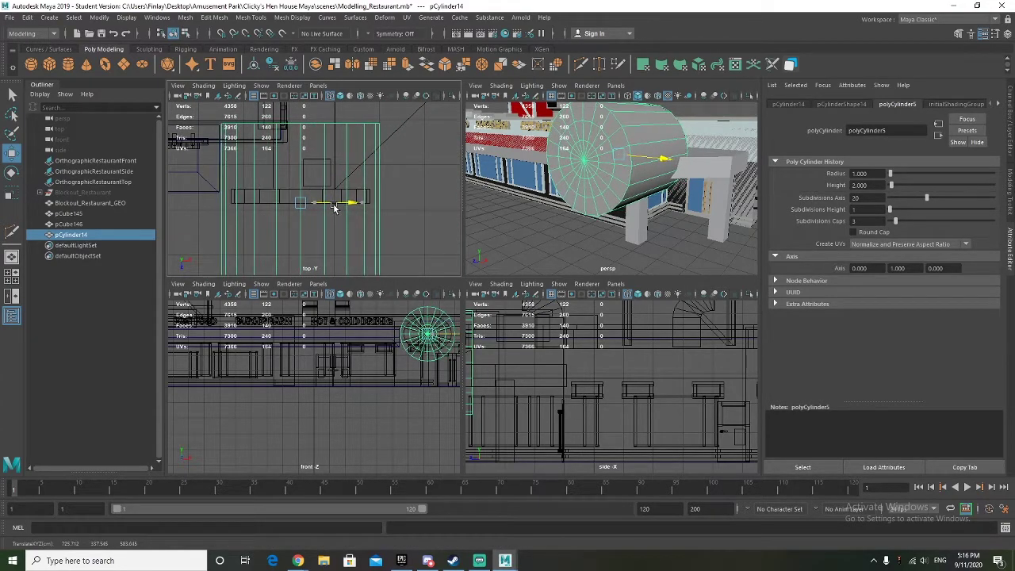
pyautogui.scroll(2, 299, 224)
pyautogui.moveTo(295, 259); pyautogui.dragTo(301, 253)
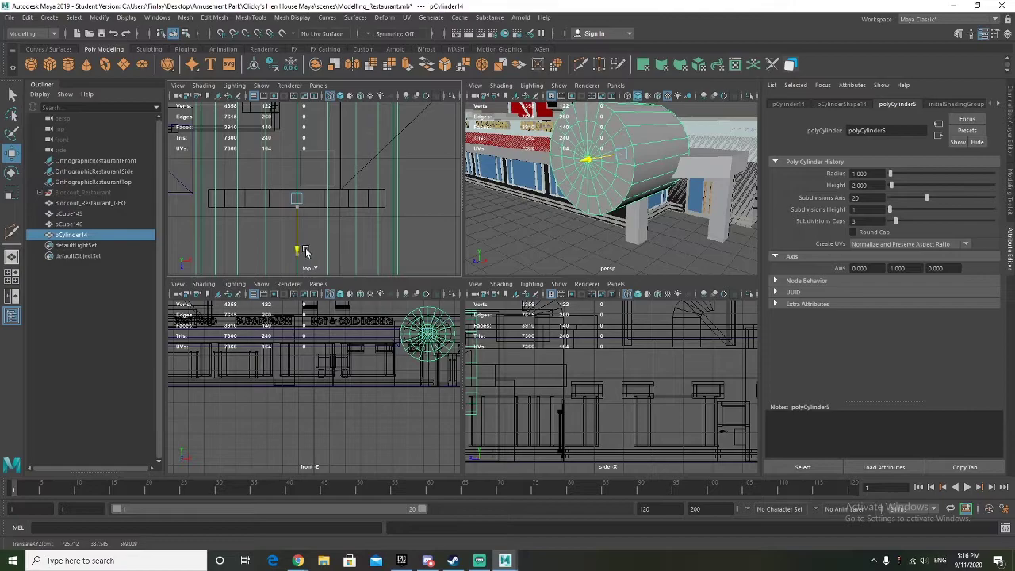
# Step: Scale the cylinder to about 153.1 in X, 15.5 in Y and 118.2 in Z to match the round sign's outline and thickness
pyautogui.press('r')
pyautogui.moveTo(299, 152); pyautogui.dragTo(309, 198)
pyautogui.scroll(5, 396, 351)
pyautogui.keyDown('alt'); pyautogui.moveTo(403, 352); pyautogui.dragTo(229, 384, button='middle'); pyautogui.keyUp('alt')
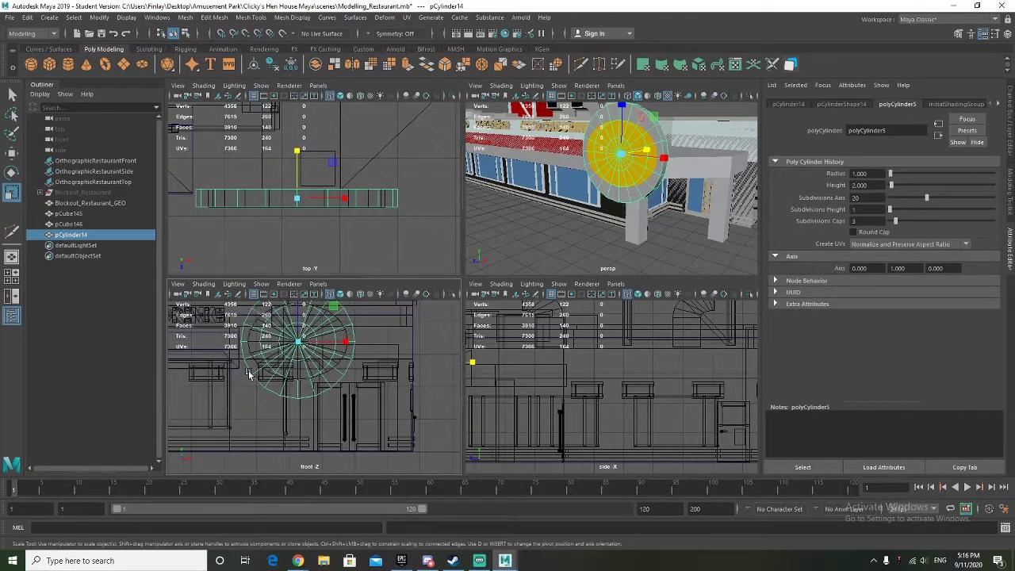
pyautogui.moveTo(346, 342); pyautogui.dragTo(339, 343)
pyautogui.scroll(3, 315, 346)
pyautogui.keyDown('alt'); pyautogui.moveTo(300, 347); pyautogui.dragTo(298, 414, button='middle'); pyautogui.keyUp('alt')
pyautogui.moveTo(293, 333); pyautogui.dragTo(291, 350)
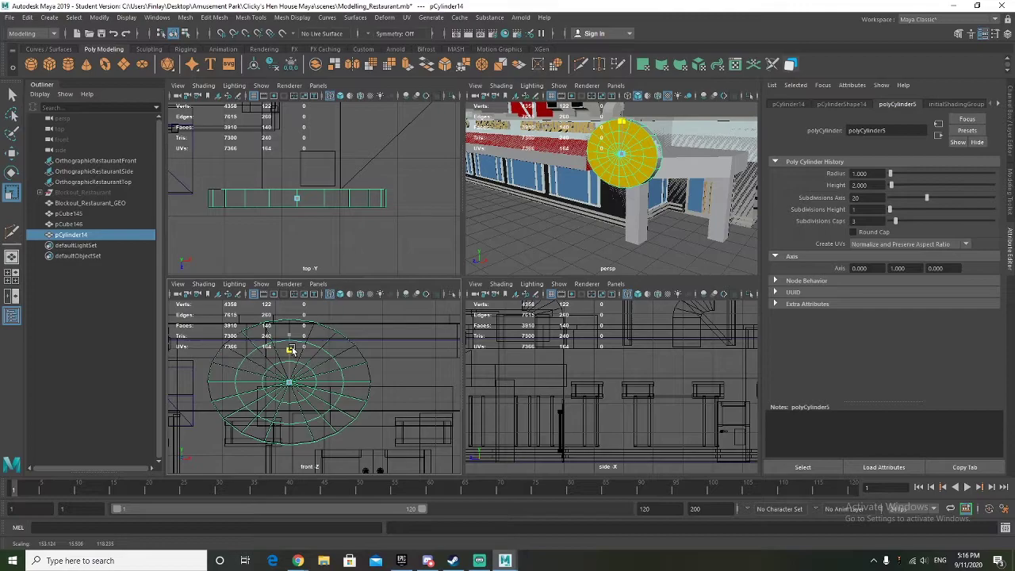
# Step: Delete the two inner edge loops from the cylinder's front cap
pyautogui.keyDown('alt'); pyautogui.moveTo(605, 223); pyautogui.dragTo(652, 214); pyautogui.keyUp('alt')
pyautogui.scroll(2, 250, 355)
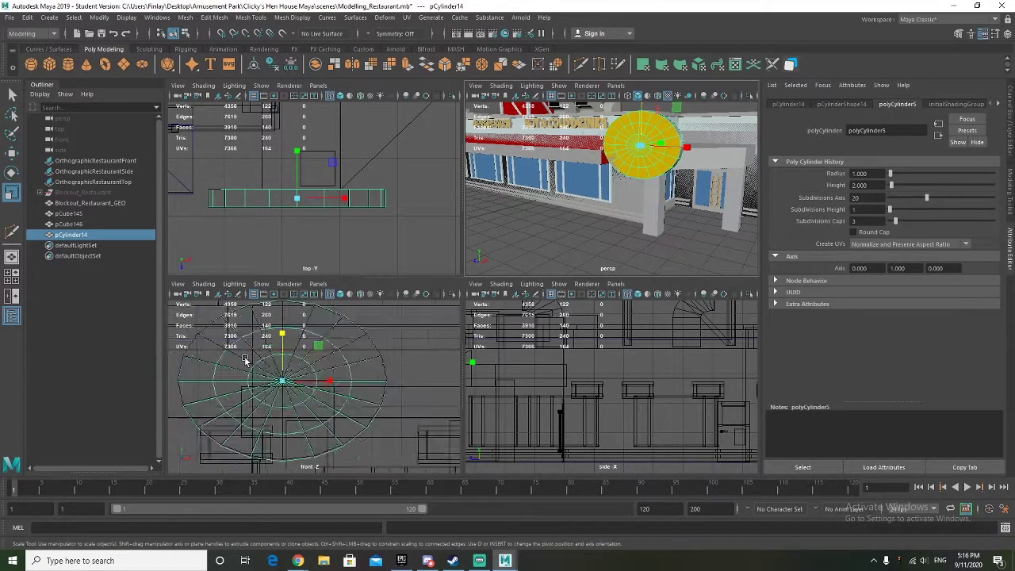
pyautogui.moveTo(206, 343); pyautogui.dragTo(201, 249, button='right')
pyautogui.click(210, 332)
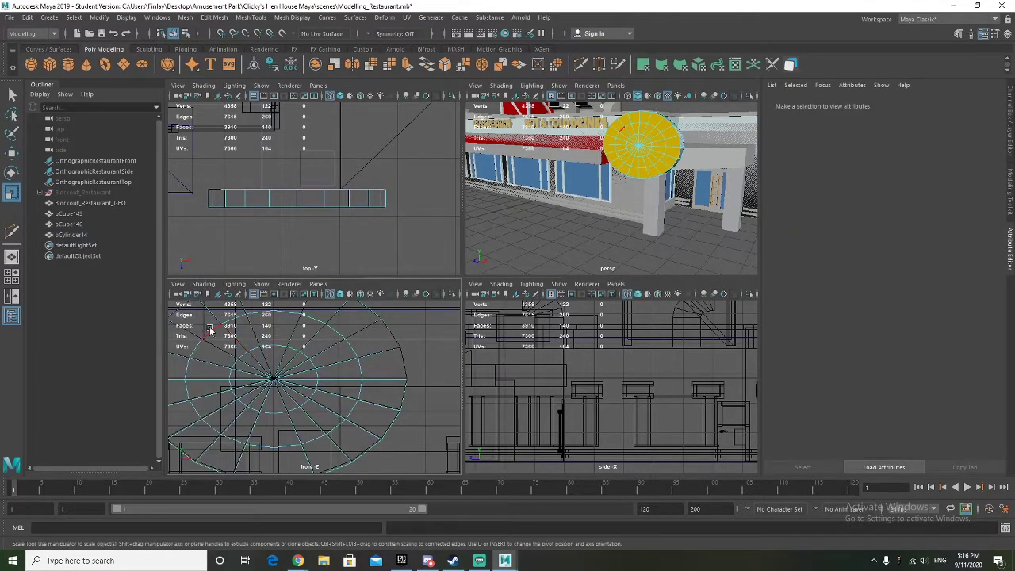
pyautogui.press('q')
pyautogui.doubleClick(245, 378)
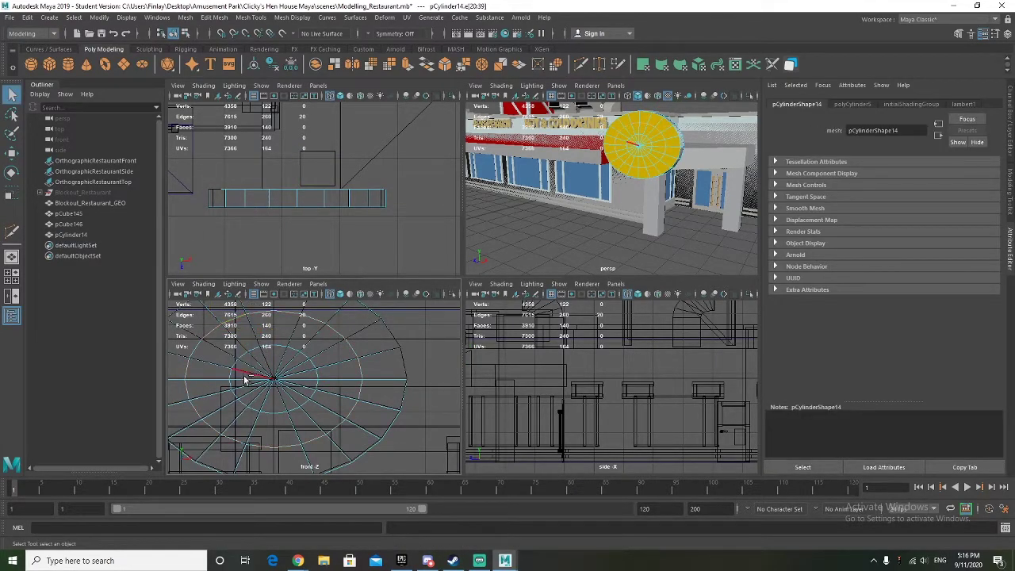
pyautogui.keyDown('shift'); pyautogui.click(257, 352); pyautogui.keyUp('shift')
pyautogui.moveTo(653, 202)
pyautogui.keyDown('alt'); pyautogui.mouseDown()
pyautogui.moveTo(555, 202)
pyautogui.moveTo(650, 203)
pyautogui.mouseUp(); pyautogui.keyUp('alt')
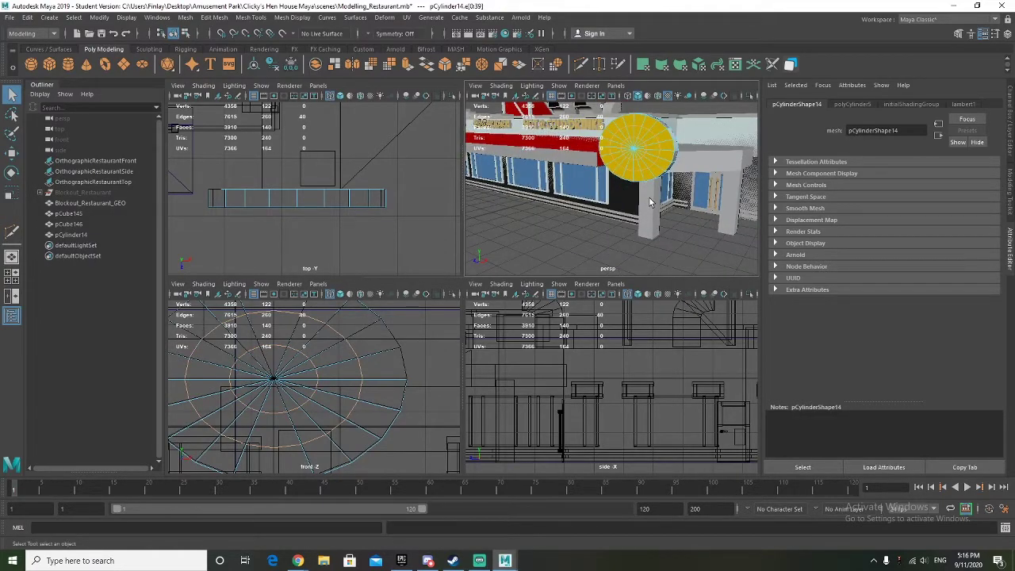
pyautogui.press('Delete')
# Step: Select and frame the cylinder, and hide the Blockout layer
pyautogui.keyDown('alt'); pyautogui.moveTo(644, 152); pyautogui.dragTo(608, 164); pyautogui.keyUp('alt')
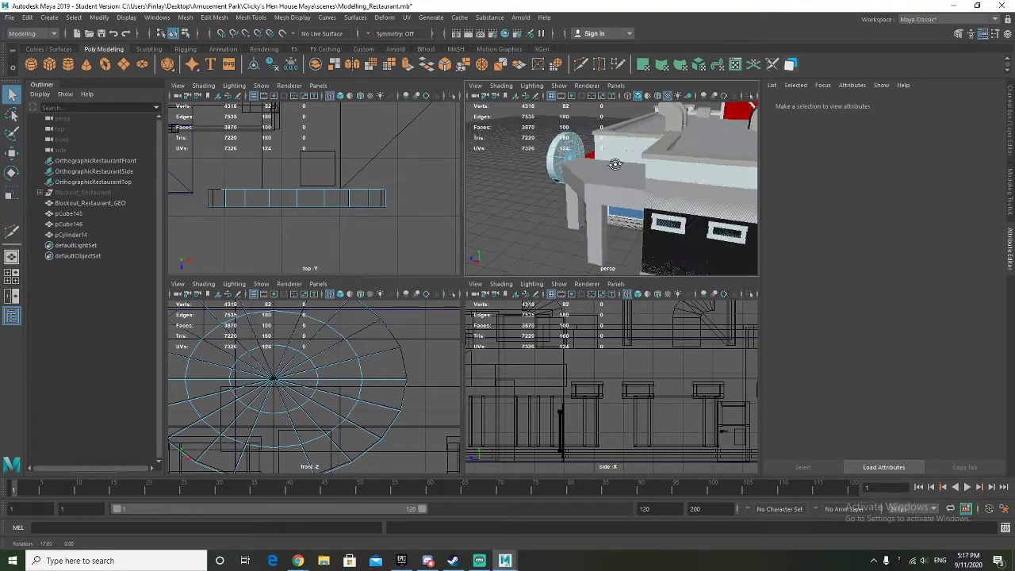
pyautogui.click(564, 153)
pyautogui.press('f')
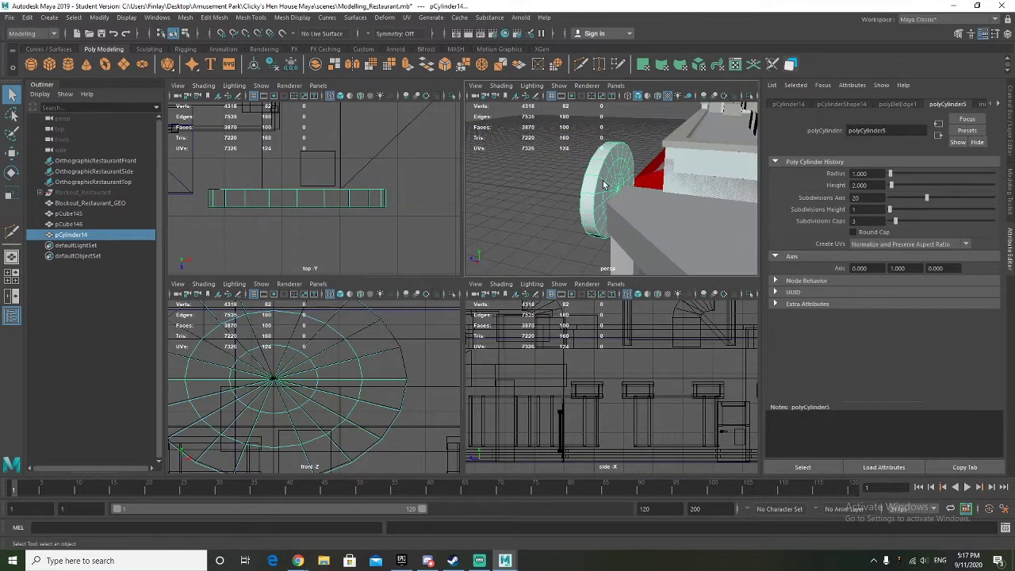
pyautogui.click(1009, 151)
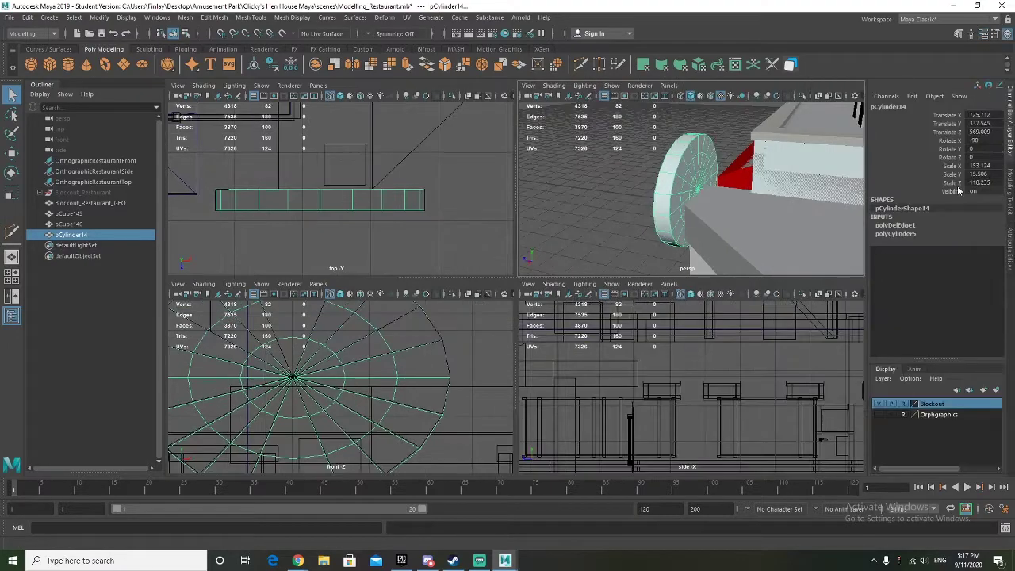
pyautogui.click(878, 403)
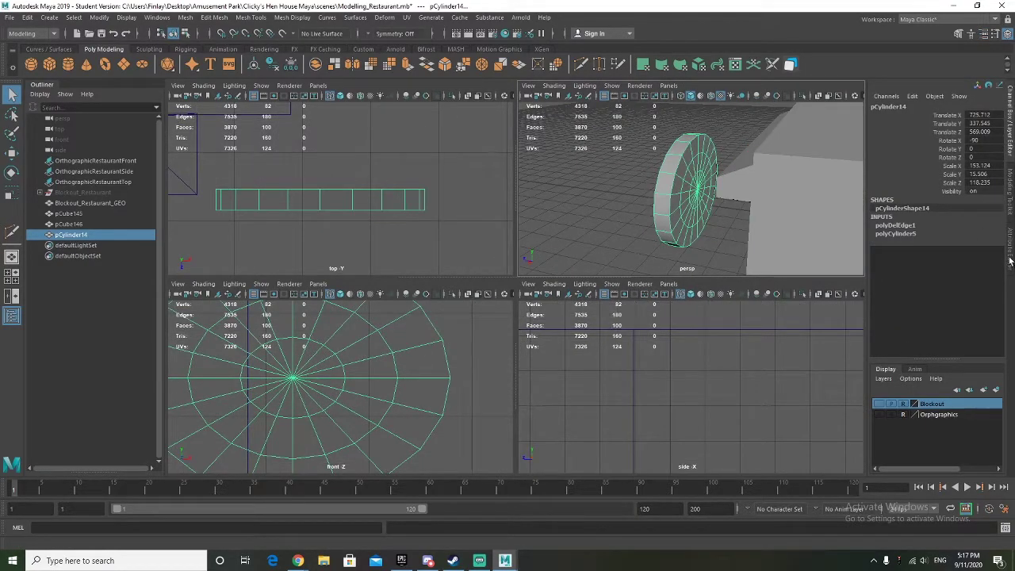
pyautogui.click(1008, 261)
pyautogui.keyDown('alt'); pyautogui.moveTo(558, 247); pyautogui.dragTo(611, 202); pyautogui.keyUp('alt')
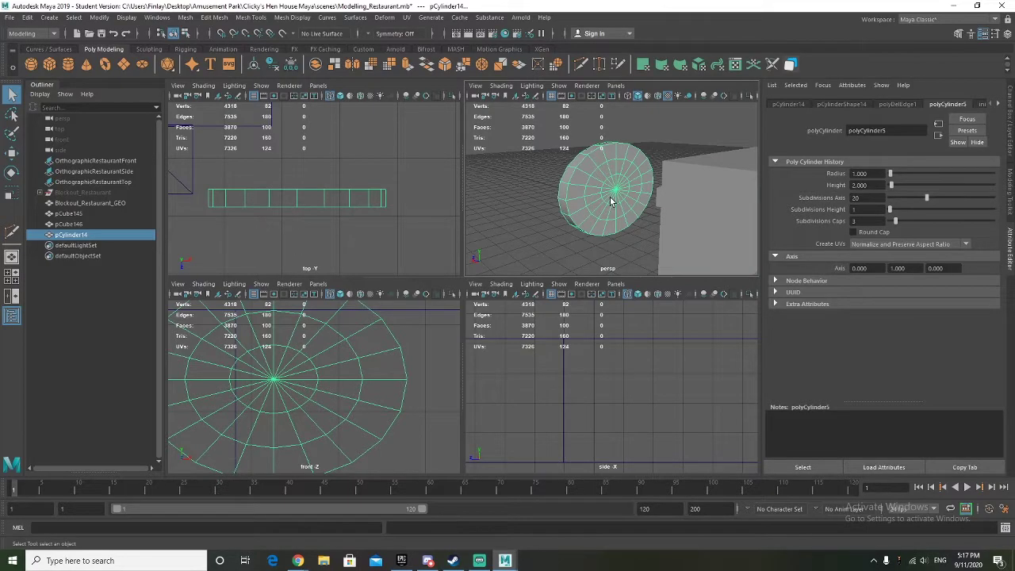
# Step: Scale the back cap's outer edge loop out near the rim and its inner loop close to the centre
pyautogui.press('space')
pyautogui.keyDown('alt'); pyautogui.moveTo(543, 302); pyautogui.dragTo(452, 244); pyautogui.keyUp('alt')
pyautogui.moveTo(452, 244); pyautogui.dragTo(456, 232, button='right')
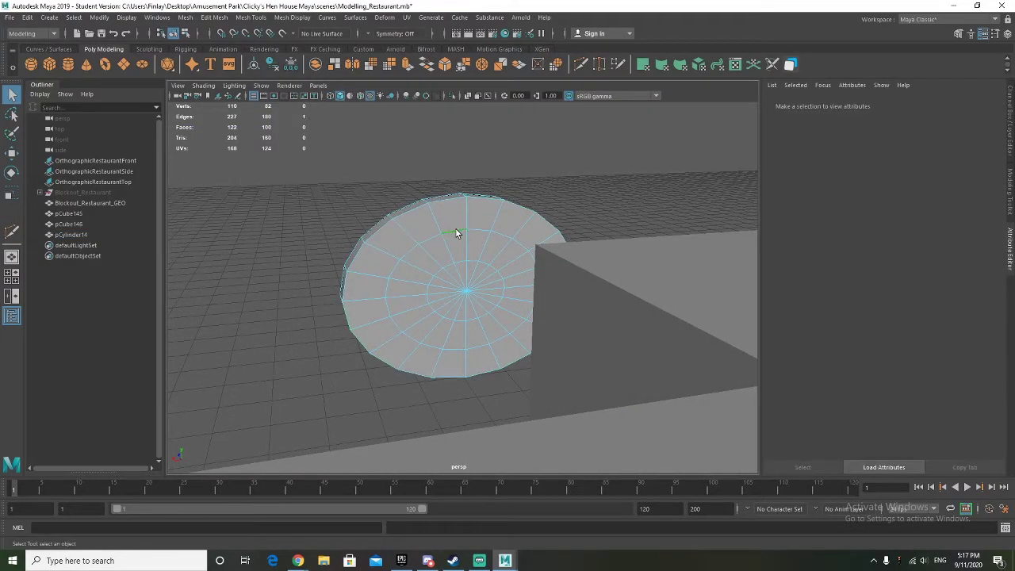
pyautogui.doubleClick(455, 232)
pyautogui.press('r')
pyautogui.moveTo(431, 261); pyautogui.dragTo(440, 292)
# Step: Try extruding the back cap's inner edge loop along the cylinder's depth, and undo it
pyautogui.keyDown('alt'); pyautogui.moveTo(373, 303); pyautogui.dragTo(515, 298); pyautogui.keyUp('alt')
pyautogui.press('w')
pyautogui.moveTo(434, 285)
pyautogui.keyDown('shift'); pyautogui.mouseDown()
pyautogui.moveTo(441, 287)
pyautogui.moveTo(427, 303)
pyautogui.mouseUp(); pyautogui.keyUp('shift')
pyautogui.hotkey('ctrl', 'z')
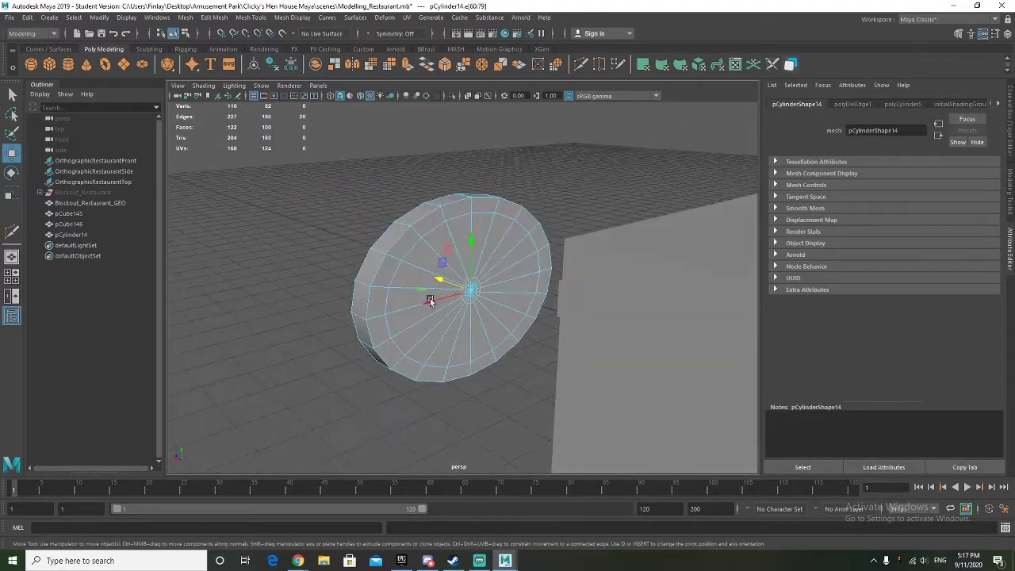
# Step: Extrude the back cap's outer ring and centre faces backward, leaving the front cap's faces out of the selection
pyautogui.moveTo(471, 291); pyautogui.dragTo(467, 302, button='right')
pyautogui.scroll(6, 464, 310)
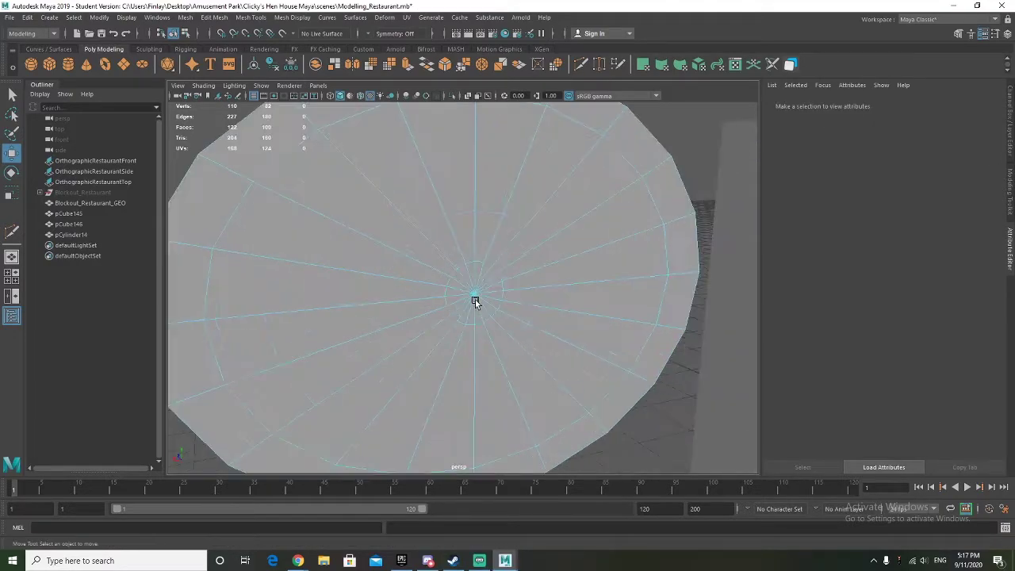
pyautogui.moveTo(480, 300); pyautogui.dragTo(482, 303)
pyautogui.moveTo(351, 302)
pyautogui.keyDown('alt'); pyautogui.mouseDown()
pyautogui.moveTo(369, 305)
pyautogui.moveTo(355, 304)
pyautogui.mouseUp(); pyautogui.keyUp('alt')
pyautogui.scroll(-5, 355, 303)
pyautogui.keyDown('shift'); pyautogui.doubleClick(373, 224); pyautogui.keyUp('shift')
pyautogui.keyDown('alt'); pyautogui.moveTo(228, 322); pyautogui.dragTo(382, 324); pyautogui.keyUp('alt')
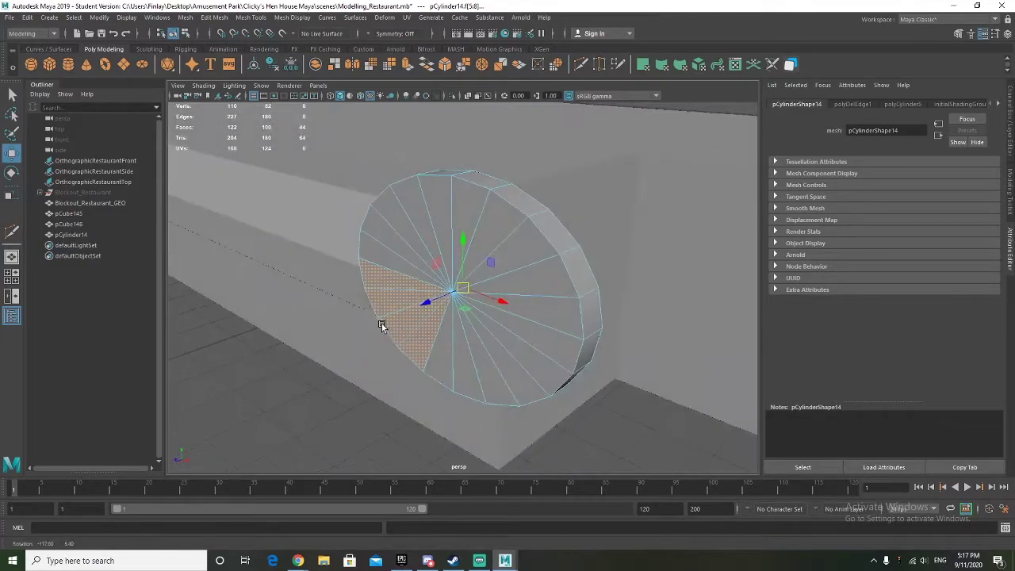
pyautogui.click(407, 341)
pyautogui.press('Delete')
pyautogui.keyDown('alt'); pyautogui.moveTo(313, 403); pyautogui.dragTo(710, 389); pyautogui.keyUp('alt')
pyautogui.moveTo(452, 291); pyautogui.dragTo(469, 295)
pyautogui.keyDown('alt'); pyautogui.moveTo(547, 333); pyautogui.dragTo(442, 331); pyautogui.keyUp('alt')
pyautogui.scroll(3, 433, 327)
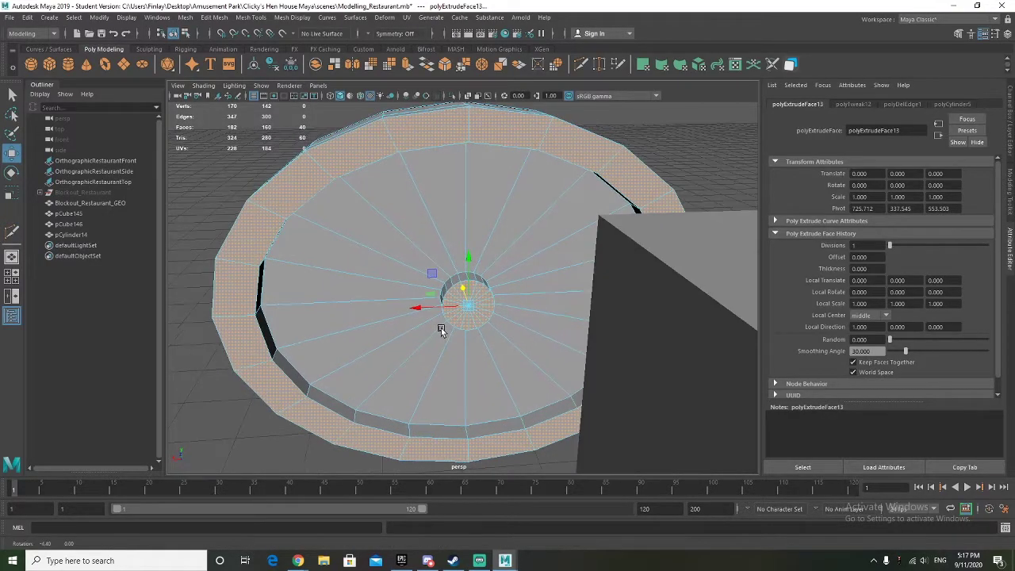
# Step: Return to object selection and delete the extruded sign cylinder
pyautogui.scroll(-1, 442, 331)
pyautogui.scroll(-1, 441, 330)
pyautogui.keyDown('alt'); pyautogui.moveTo(352, 325); pyautogui.dragTo(537, 284); pyautogui.keyUp('alt')
pyautogui.moveTo(478, 251); pyautogui.dragTo(530, 242, button='right')
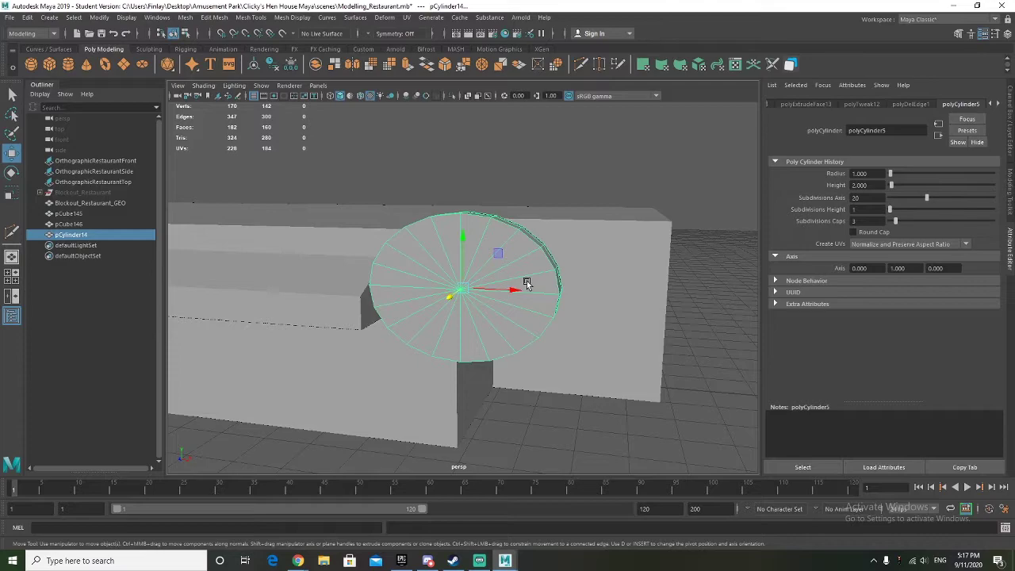
pyautogui.scroll(-2, 526, 285)
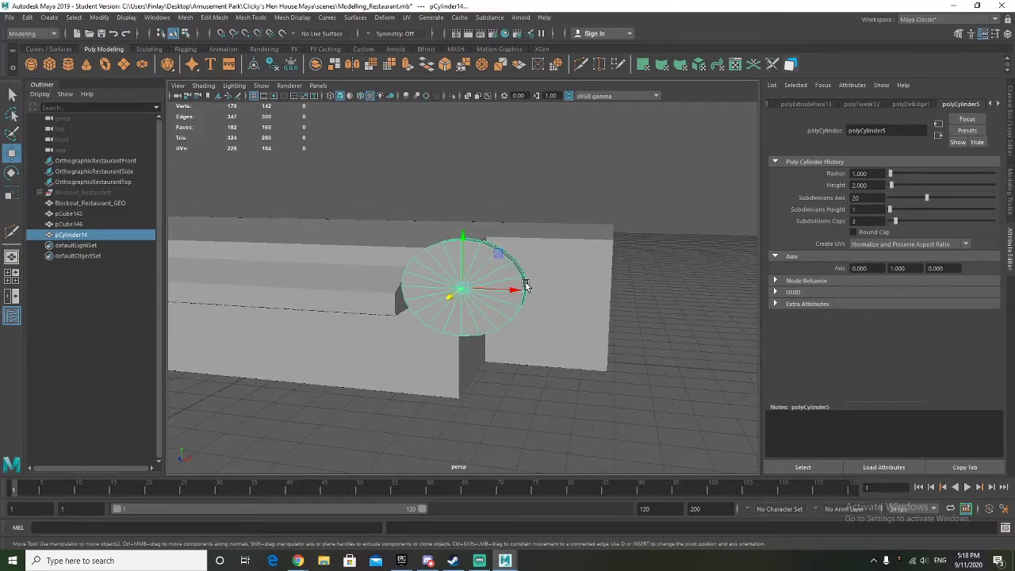
pyautogui.press('Delete')
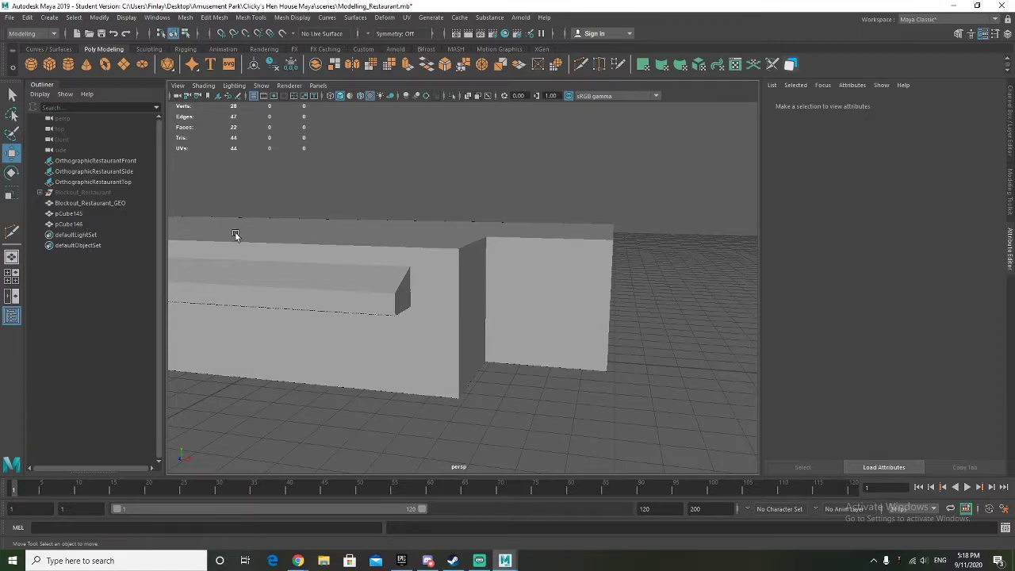
# Step: Show the Blockout layer again and return to the four-view layout
pyautogui.click(1010, 115)
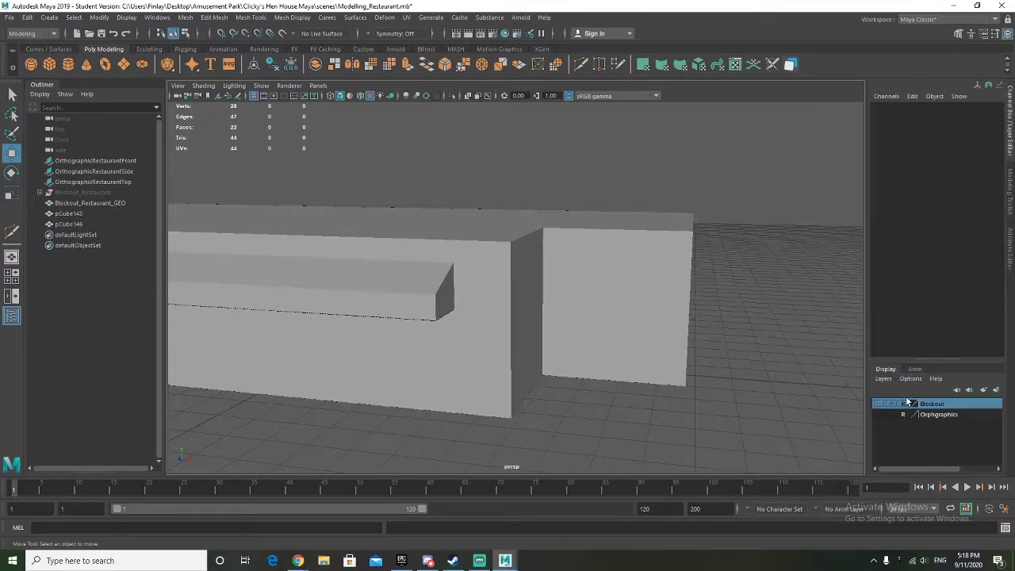
pyautogui.click(879, 405)
pyautogui.press('space')
pyautogui.scroll(-3, 418, 385)
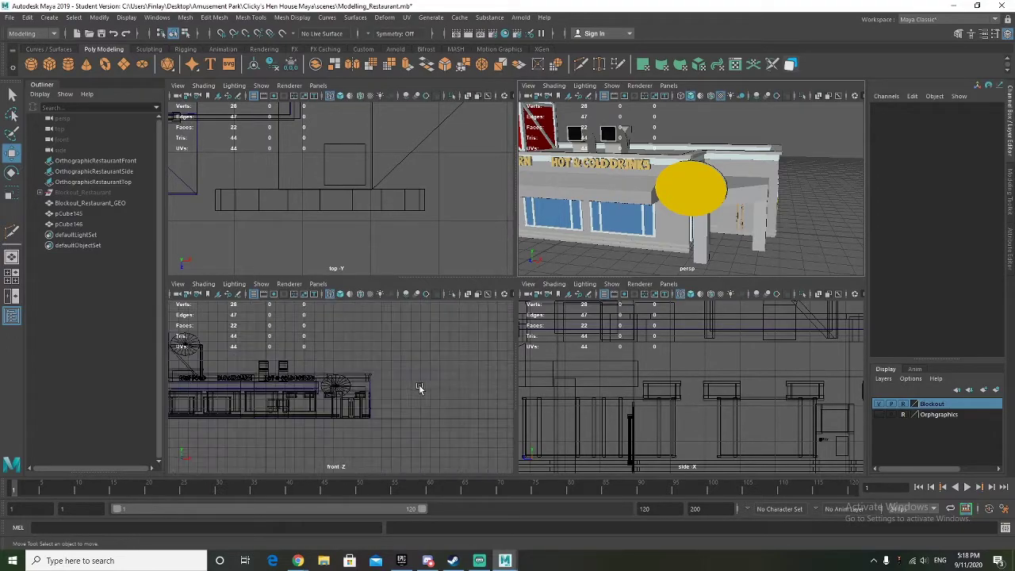
# Step: Create a new polygon cylinder for the round sign and rotate it -90° about X
pyautogui.click(68, 65)
pyautogui.press('f')
pyautogui.press('e')
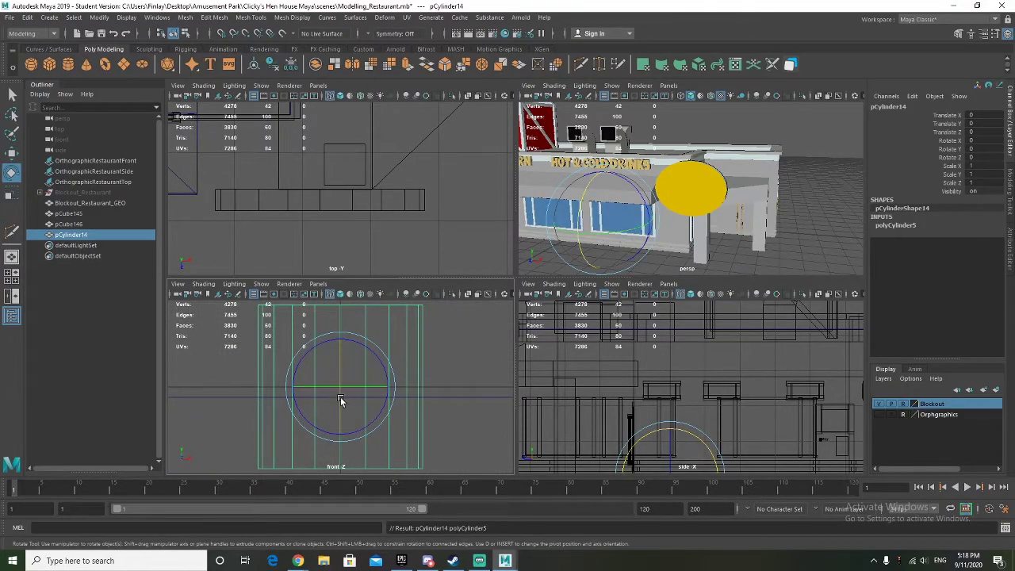
pyautogui.moveTo(341, 408); pyautogui.dragTo(345, 337)
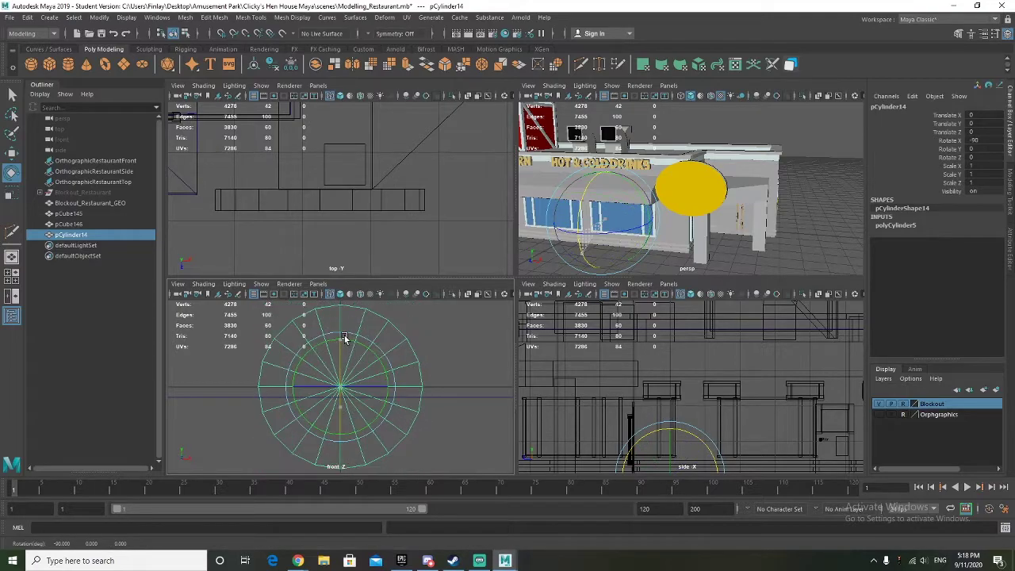
# Step: Set the new cylinder's subdivisions to 12 around the axis, 1 in height and 3 on the caps
pyautogui.click(1012, 191)
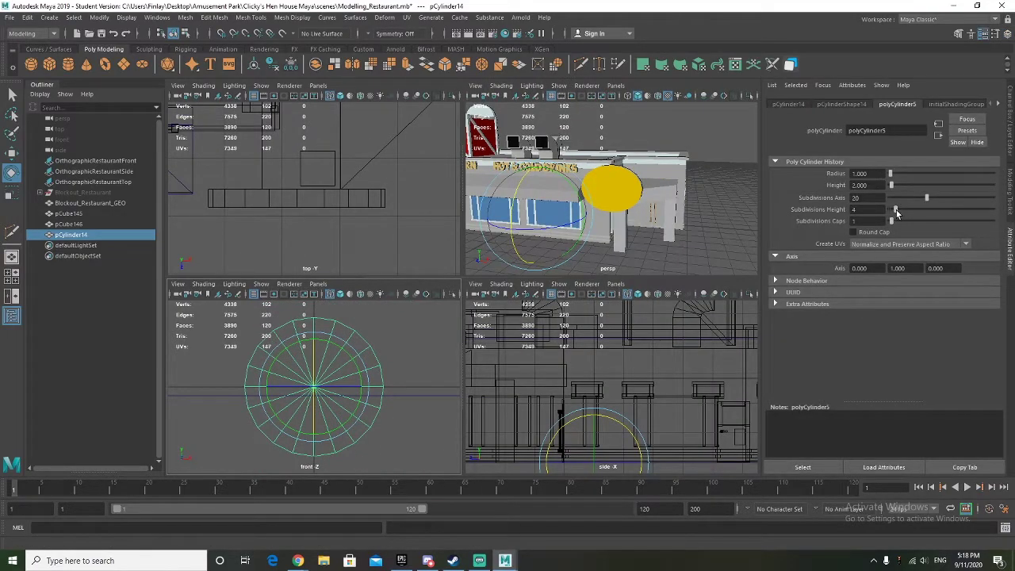
pyautogui.moveTo(894, 226); pyautogui.dragTo(897, 226)
pyautogui.scroll(2, 383, 377)
pyautogui.press('w')
pyautogui.scroll(1, 383, 377)
pyautogui.scroll(-3, 433, 366)
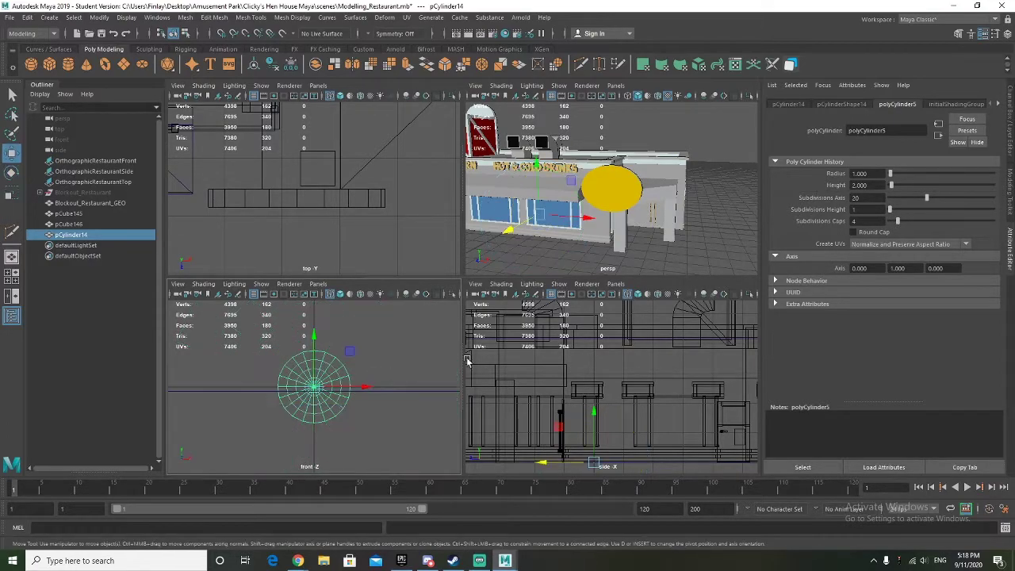
pyautogui.scroll(1, 426, 388)
pyautogui.moveTo(897, 220); pyautogui.dragTo(909, 201)
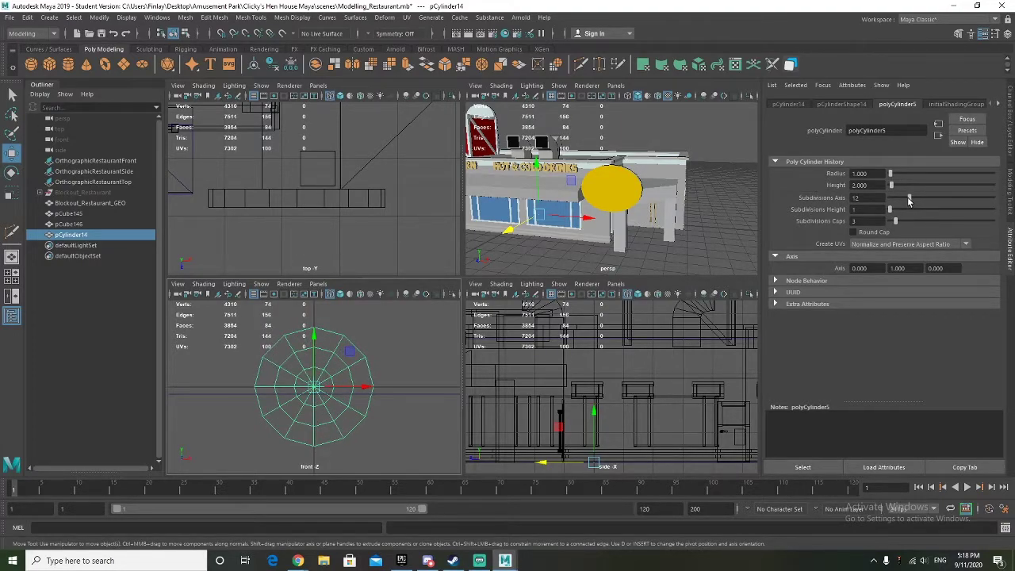
# Step: Move the cylinder in the front view onto the centre of the blockout's round sign
pyautogui.scroll(-5, 339, 396)
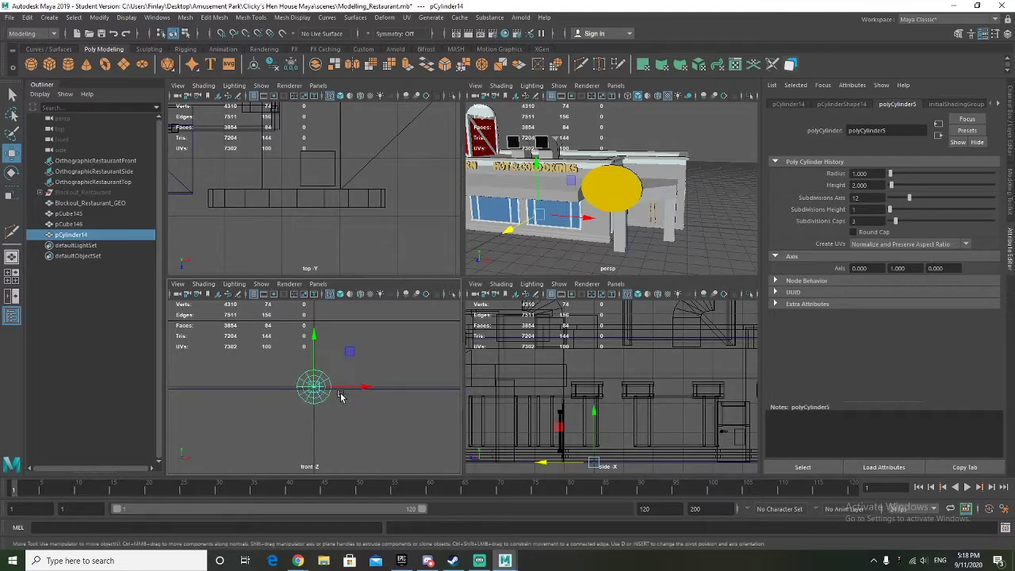
pyautogui.scroll(-5, 341, 392)
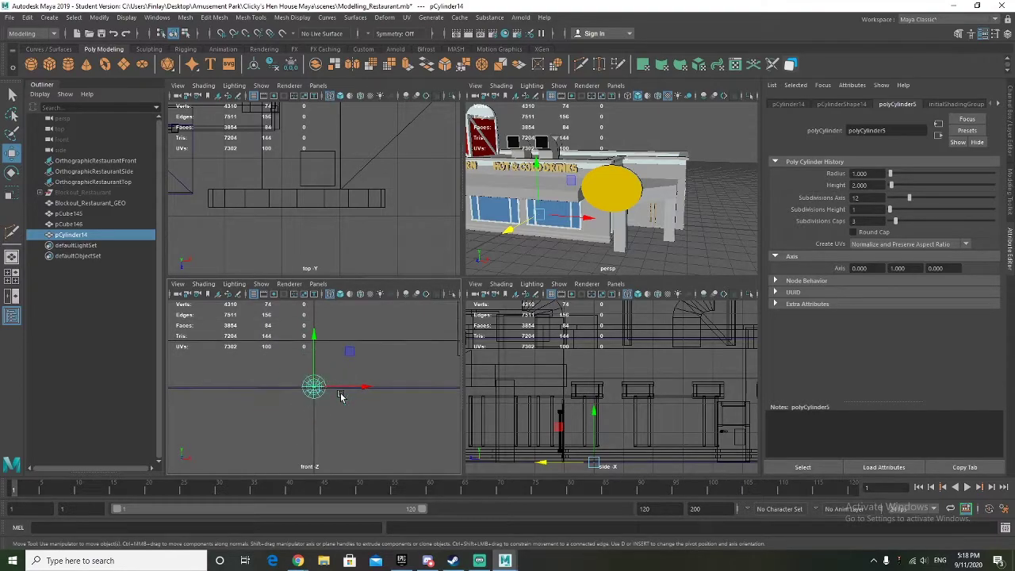
pyautogui.scroll(-3, 357, 366)
pyautogui.scroll(-4, 349, 380)
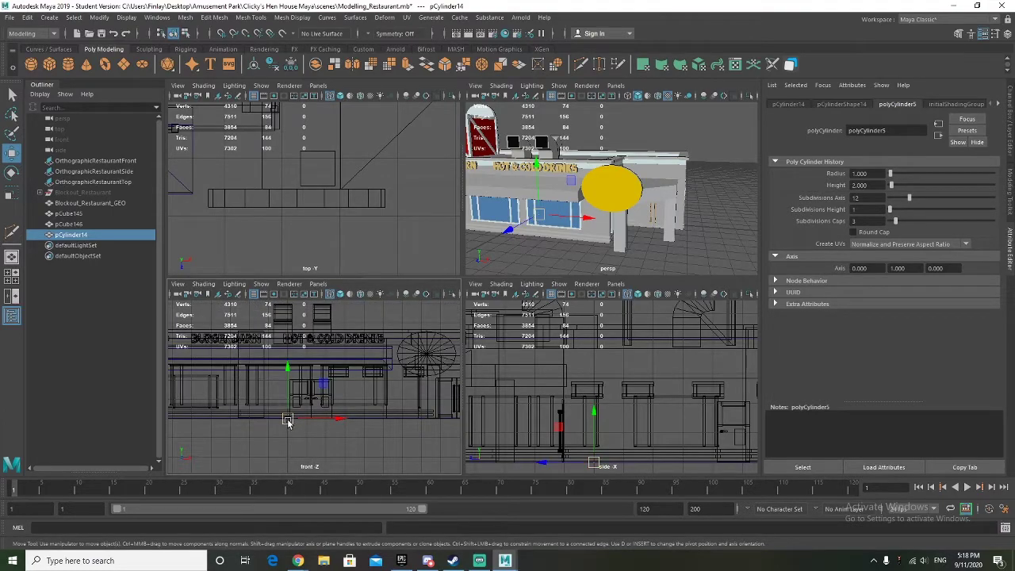
pyautogui.moveTo(321, 383); pyautogui.dragTo(429, 349)
pyautogui.moveTo(467, 316); pyautogui.dragTo(466, 317)
pyautogui.press('f')
pyautogui.scroll(-7, 340, 383)
pyautogui.scroll(6, 338, 382)
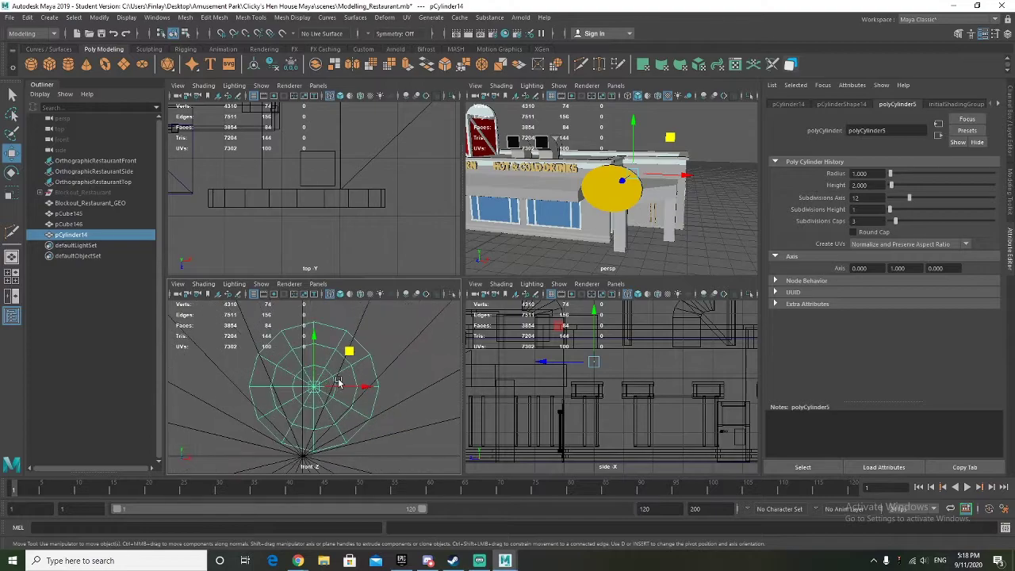
pyautogui.moveTo(322, 345); pyautogui.dragTo(324, 411)
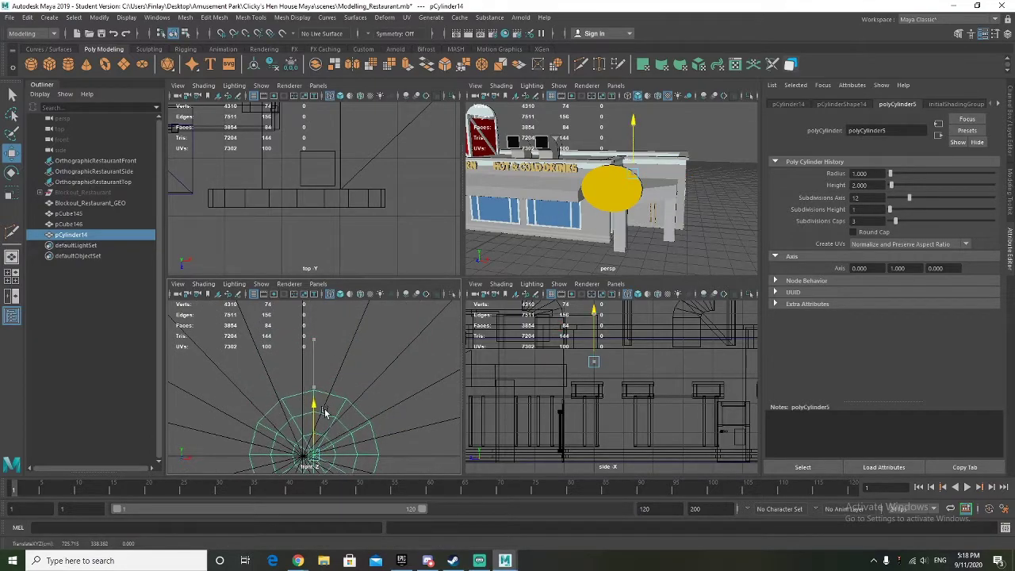
pyautogui.press('f')
pyautogui.moveTo(387, 420); pyautogui.dragTo(375, 422)
# Step: Move the cylinder forward in the top view until it sits within the blockout sign's thickness
pyautogui.scroll(-10, 374, 420)
pyautogui.scroll(-10, 362, 244)
pyautogui.moveTo(318, 189); pyautogui.dragTo(320, 245)
pyautogui.scroll(5, 317, 238)
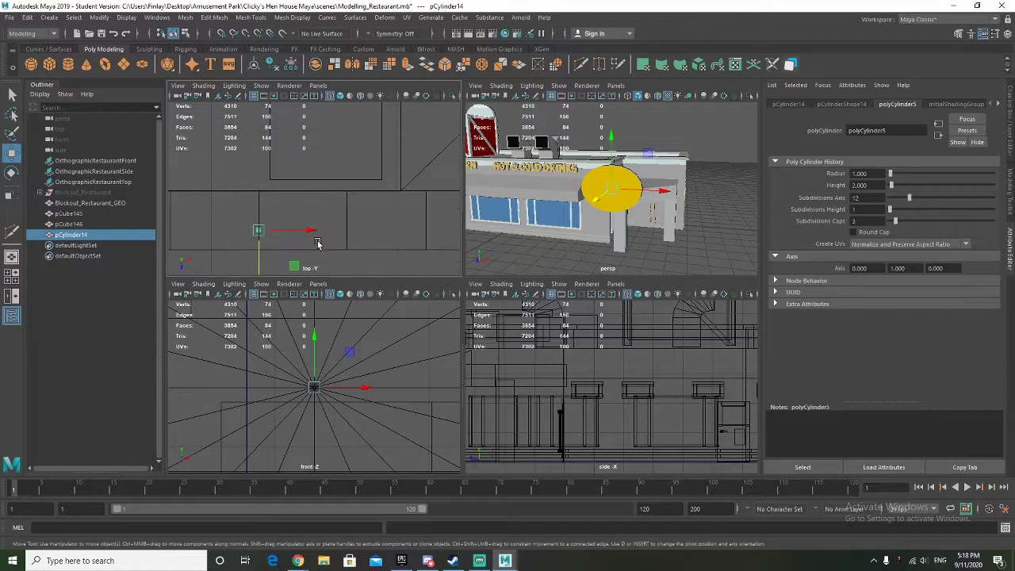
pyautogui.press('r')
pyautogui.press('w')
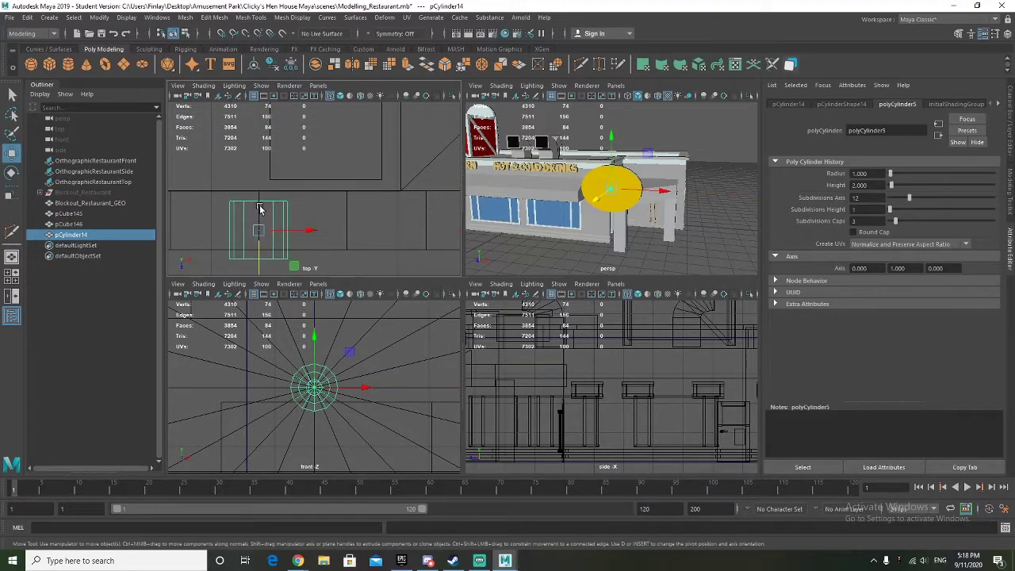
pyautogui.moveTo(259, 268); pyautogui.dragTo(260, 258)
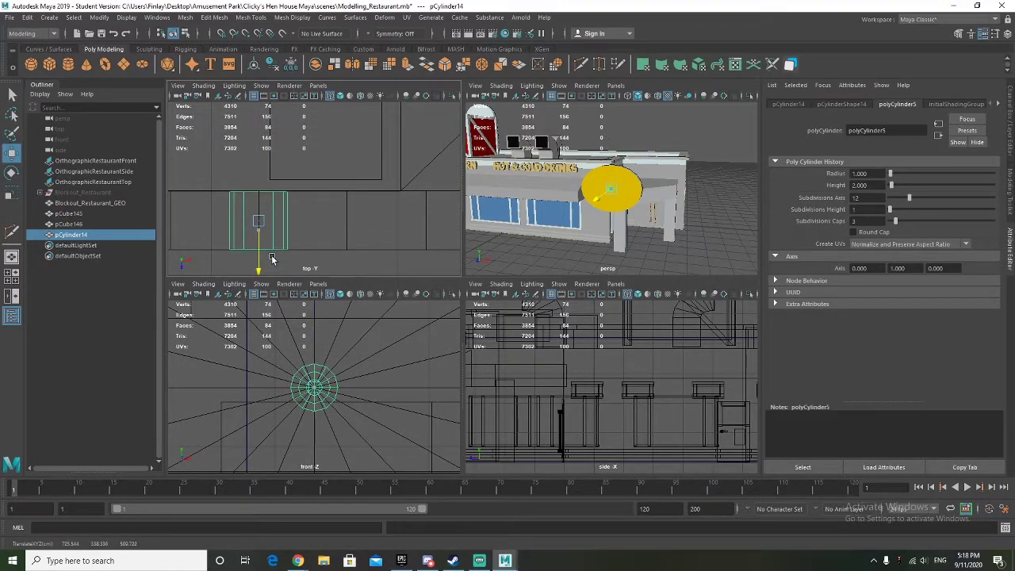
# Step: Flatten the cylinder to about 6.4 in Scale Y and place it flush with the blockout sign's front face
pyautogui.press('r')
pyautogui.moveTo(259, 222); pyautogui.dragTo(261, 222)
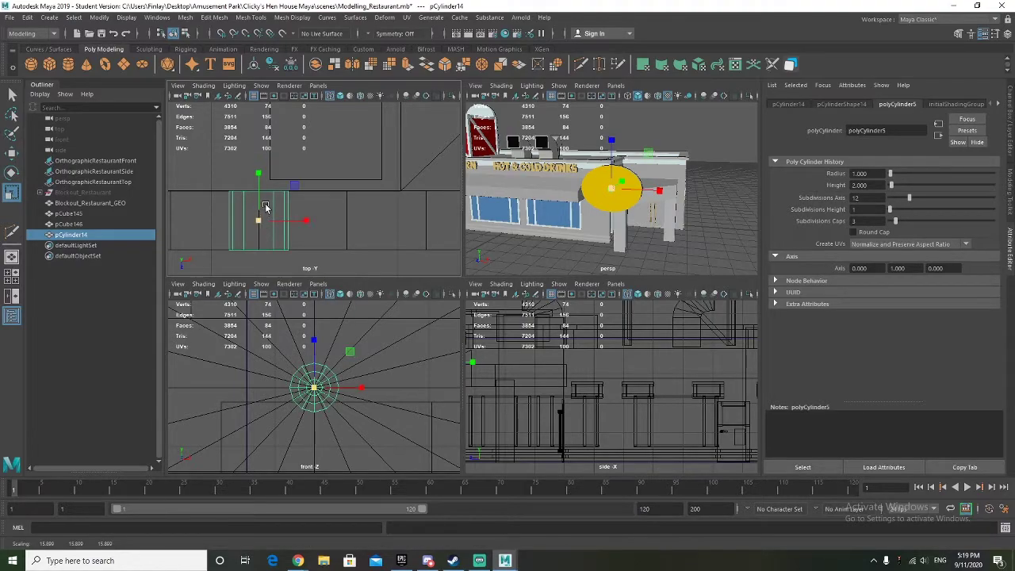
pyautogui.press('w')
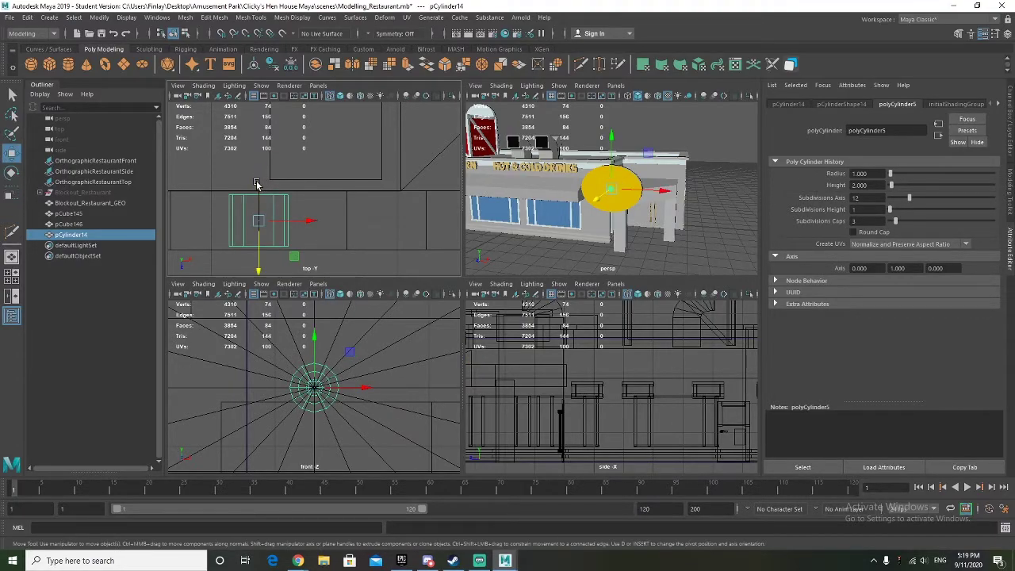
pyautogui.click(259, 187)
pyautogui.click(258, 239)
pyautogui.press('r')
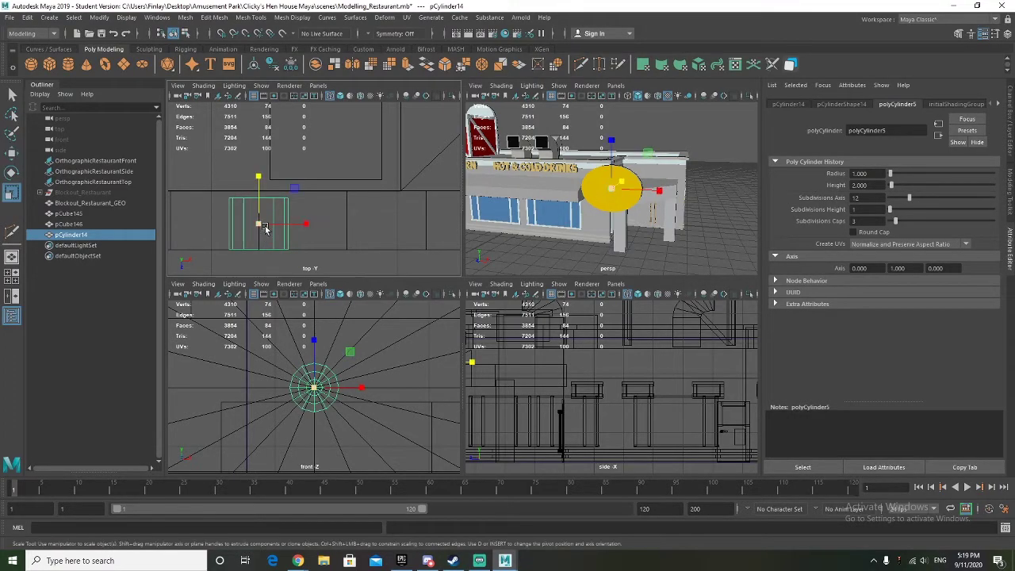
pyautogui.press('w')
pyautogui.moveTo(258, 256); pyautogui.dragTo(253, 267)
pyautogui.press('r')
pyautogui.moveTo(258, 192); pyautogui.dragTo(263, 207)
pyautogui.press('w')
pyautogui.click(256, 246)
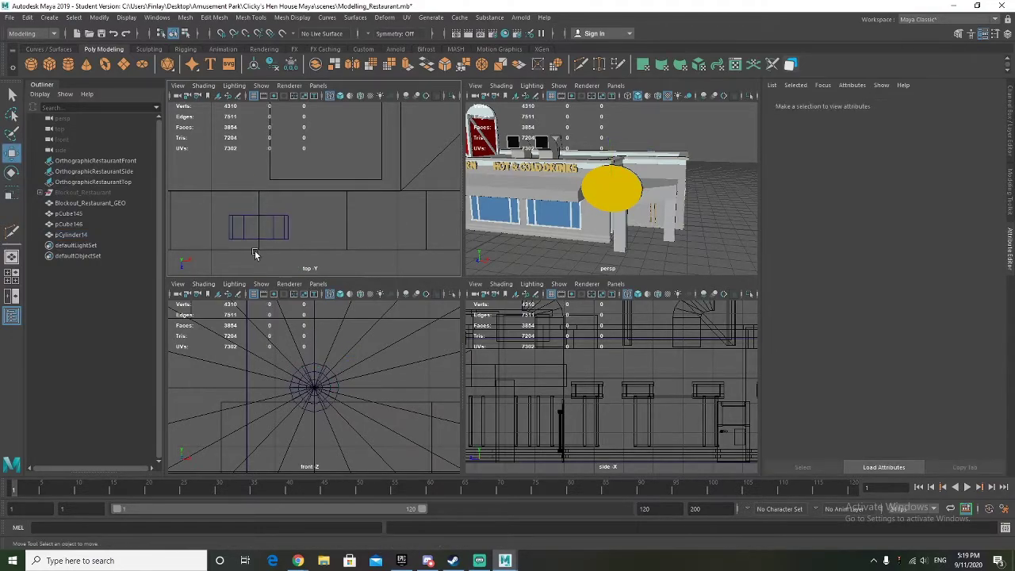
pyautogui.click(255, 231)
pyautogui.moveTo(261, 263); pyautogui.dragTo(266, 276)
# Step: Scale the cylinder to the blockout sign's oval outline, about 153.2 in X and 115.8 in Z
pyautogui.scroll(-5, 302, 230)
pyautogui.scroll(-5, 333, 377)
pyautogui.press('r')
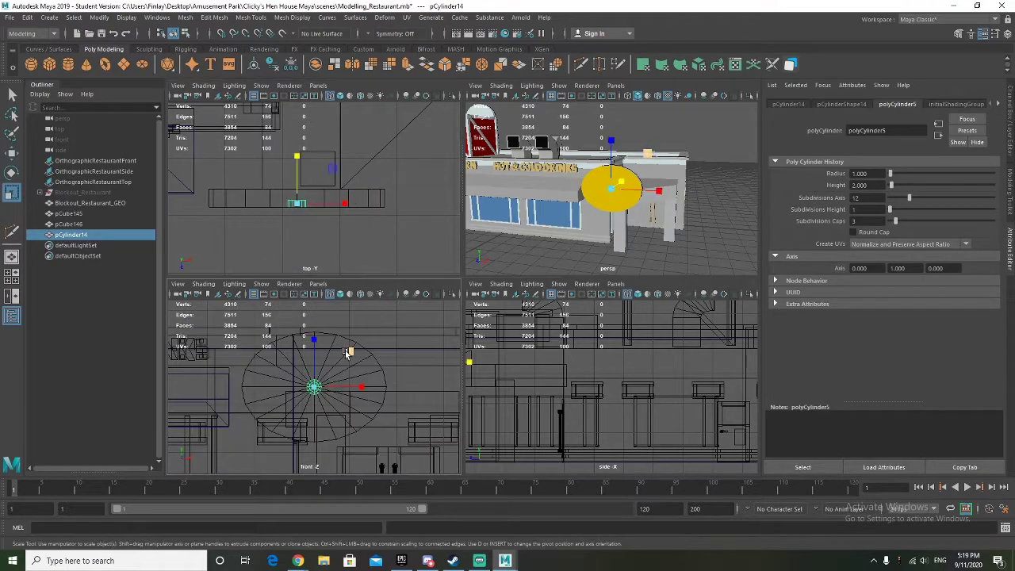
pyautogui.moveTo(348, 351); pyautogui.dragTo(489, 310)
pyautogui.moveTo(490, 312); pyautogui.dragTo(493, 312, button='middle')
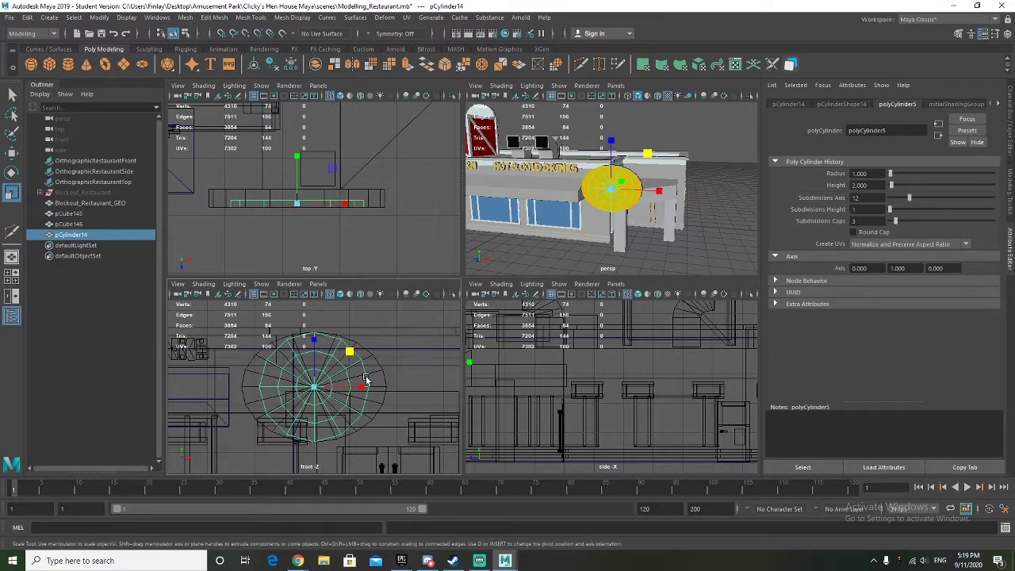
pyautogui.moveTo(361, 387); pyautogui.dragTo(377, 389)
# Step: Hide the Blockout layer and maximize the perspective view on the sign cylinder
pyautogui.keyDown('alt'); pyautogui.moveTo(579, 237); pyautogui.dragTo(591, 224); pyautogui.keyUp('alt')
pyautogui.scroll(3, 591, 225)
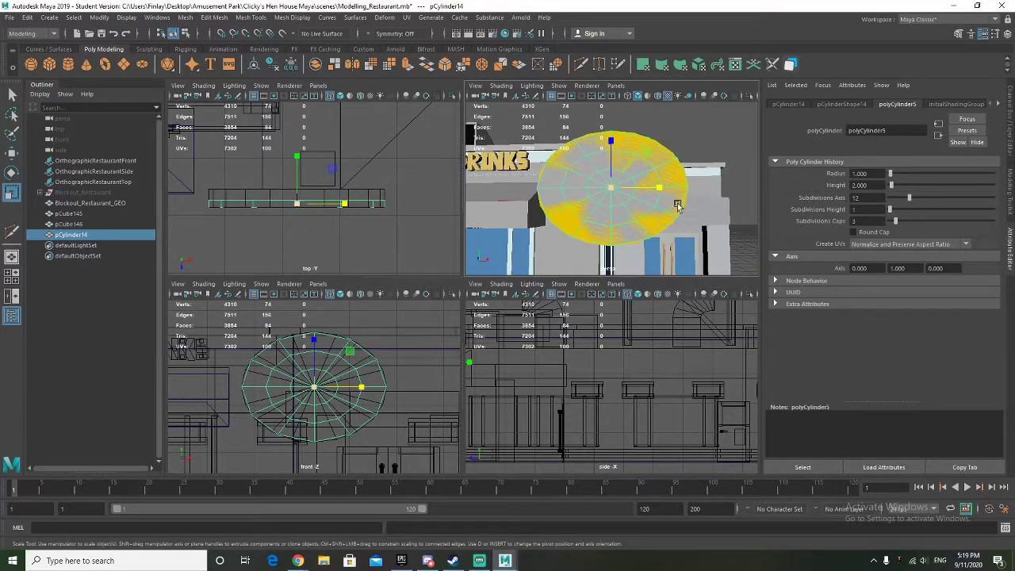
pyautogui.click(1010, 140)
pyautogui.click(877, 404)
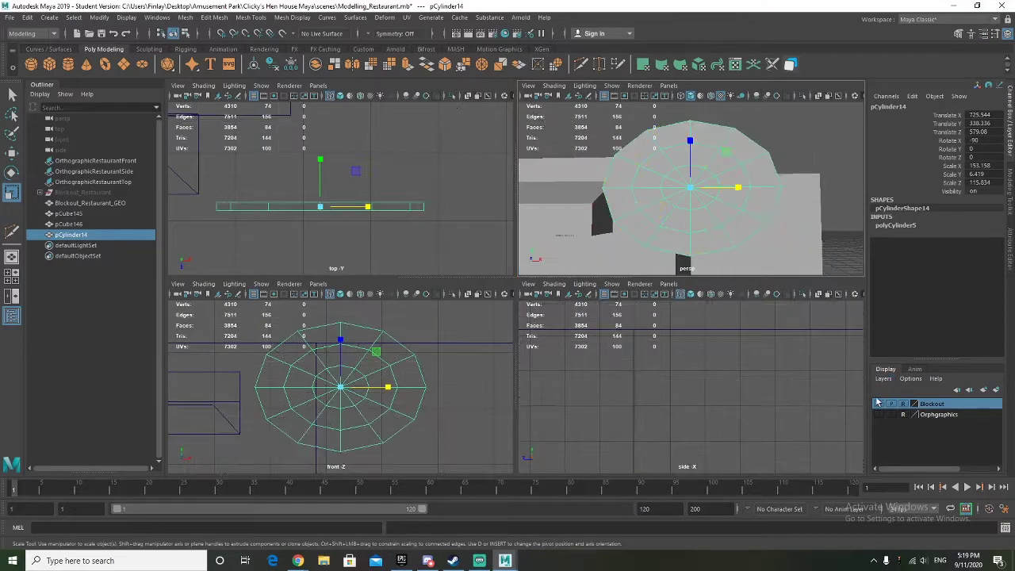
pyautogui.press('space')
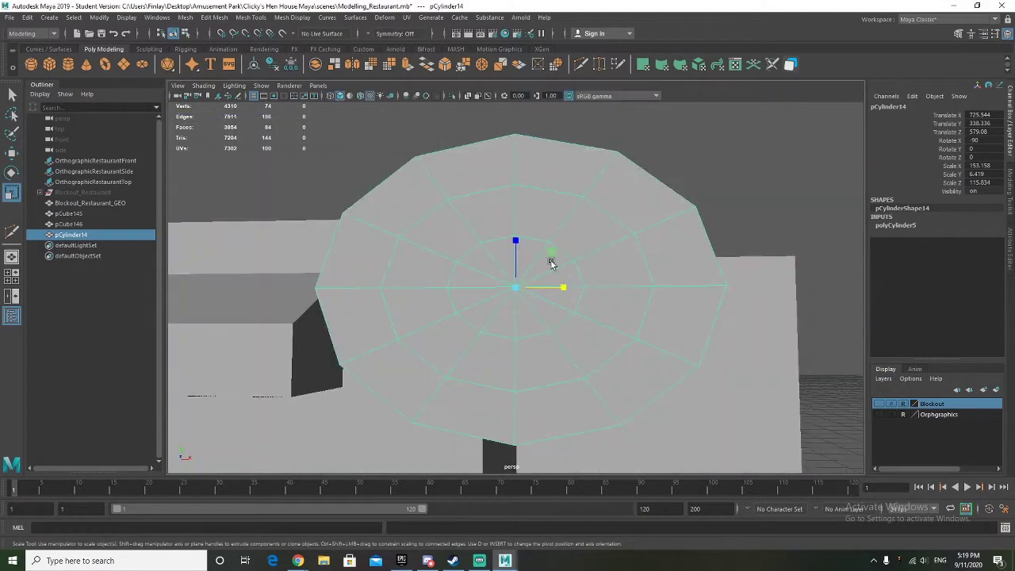
# Step: Delete both inner edge loops from the cylinder's front cap
pyautogui.moveTo(401, 204); pyautogui.dragTo(402, 177, button='right')
pyautogui.press('q')
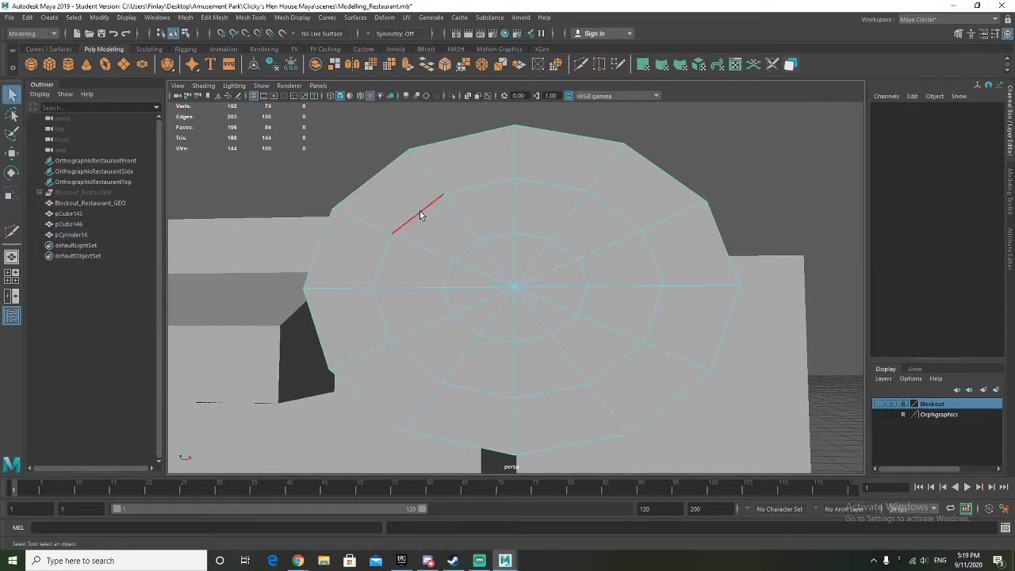
pyautogui.click(420, 211)
pyautogui.keyDown('shift'); pyautogui.doubleClick(490, 187); pyautogui.keyUp('shift')
pyautogui.keyDown('shift'); pyautogui.click(466, 255); pyautogui.keyUp('shift')
pyautogui.keyDown('shift'); pyautogui.click(496, 240); pyautogui.keyUp('shift')
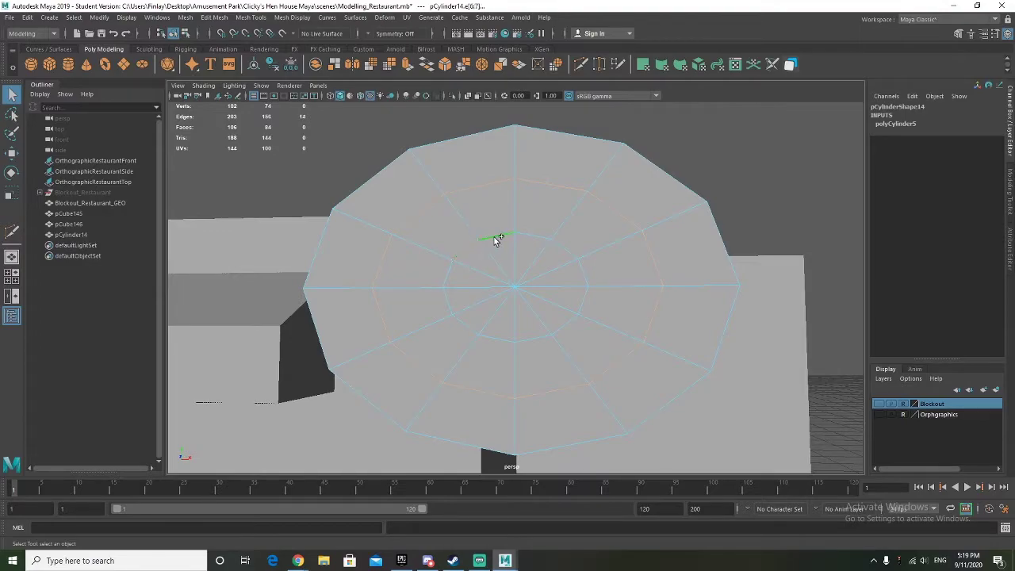
pyautogui.press('Delete')
# Step: On the back cap, scale the outer edge loop out towards the rim and shrink the inner loop around the centre
pyautogui.moveTo(493, 242)
pyautogui.keyDown('alt'); pyautogui.mouseDown()
pyautogui.moveTo(464, 268)
pyautogui.moveTo(455, 301)
pyautogui.moveTo(437, 288)
pyautogui.moveTo(488, 230)
pyautogui.mouseUp(); pyautogui.keyUp('alt')
pyautogui.moveTo(487, 199); pyautogui.dragTo(478, 179, button='right')
pyautogui.doubleClick(498, 187)
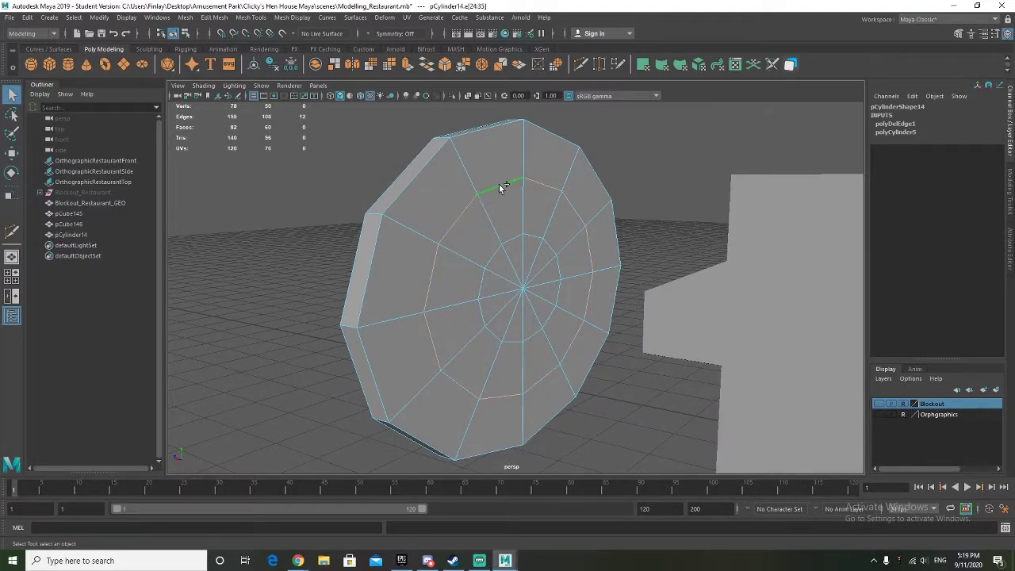
pyautogui.press('r')
pyautogui.moveTo(505, 263); pyautogui.dragTo(497, 261)
pyautogui.keyDown('alt'); pyautogui.moveTo(514, 298); pyautogui.dragTo(469, 293); pyautogui.keyUp('alt')
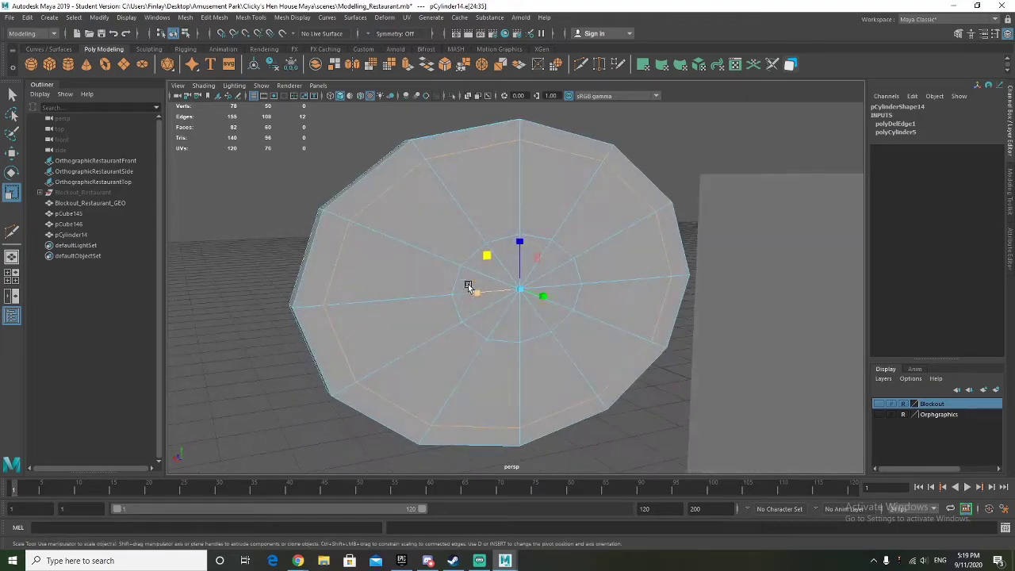
pyautogui.moveTo(486, 257); pyautogui.dragTo(469, 292)
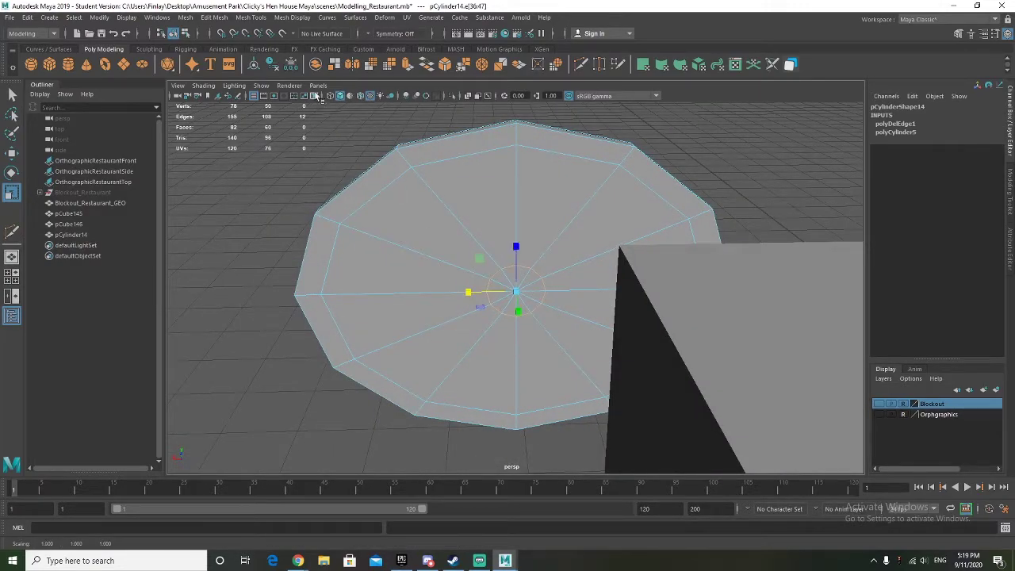
pyautogui.click(480, 67)
pyautogui.hotkey('ctrl', 'z')
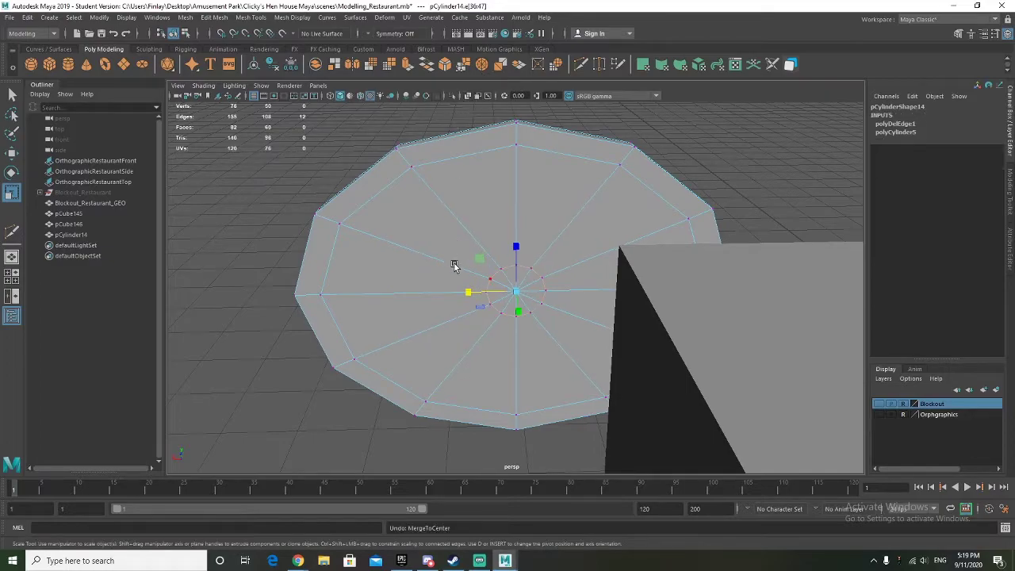
pyautogui.moveTo(458, 283)
pyautogui.keyDown('alt'); pyautogui.mouseDown()
pyautogui.moveTo(458, 255)
pyautogui.moveTo(467, 287)
pyautogui.mouseUp(); pyautogui.keyUp('alt')
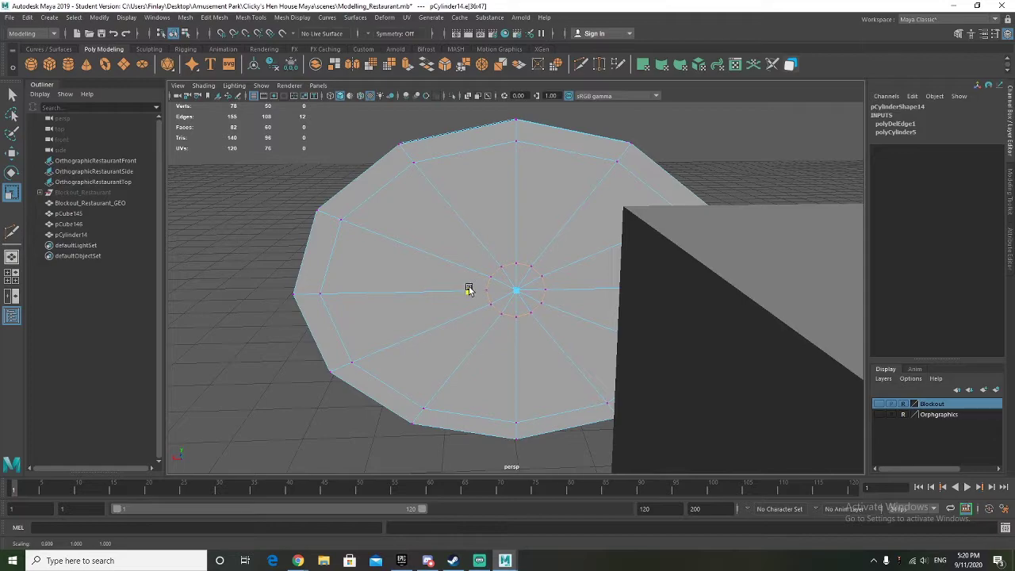
# Step: Select the faces of the back cap's centre circle and outer ring
pyautogui.moveTo(429, 229); pyautogui.dragTo(505, 283, button='right')
pyautogui.click(507, 282)
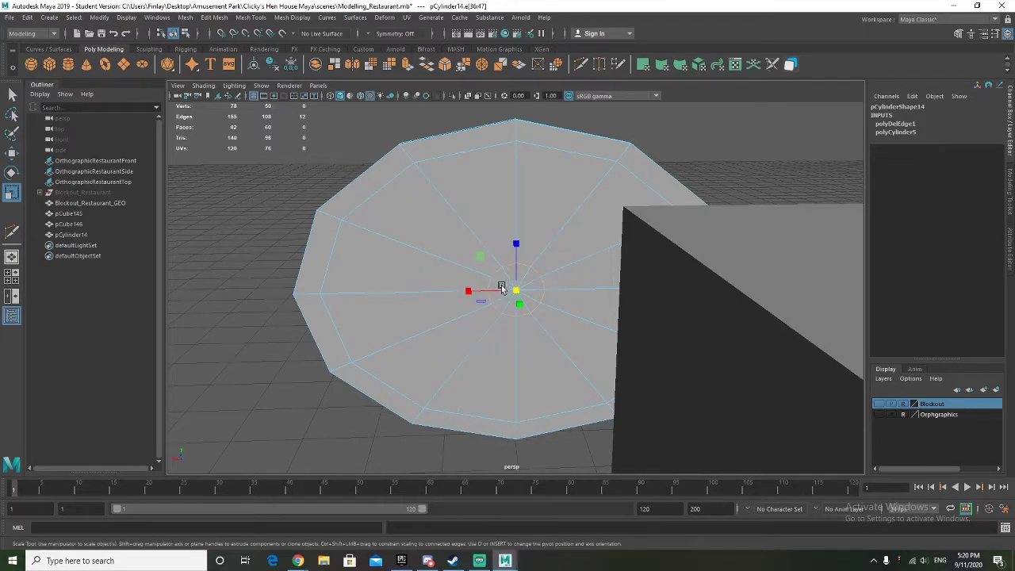
pyautogui.press('q')
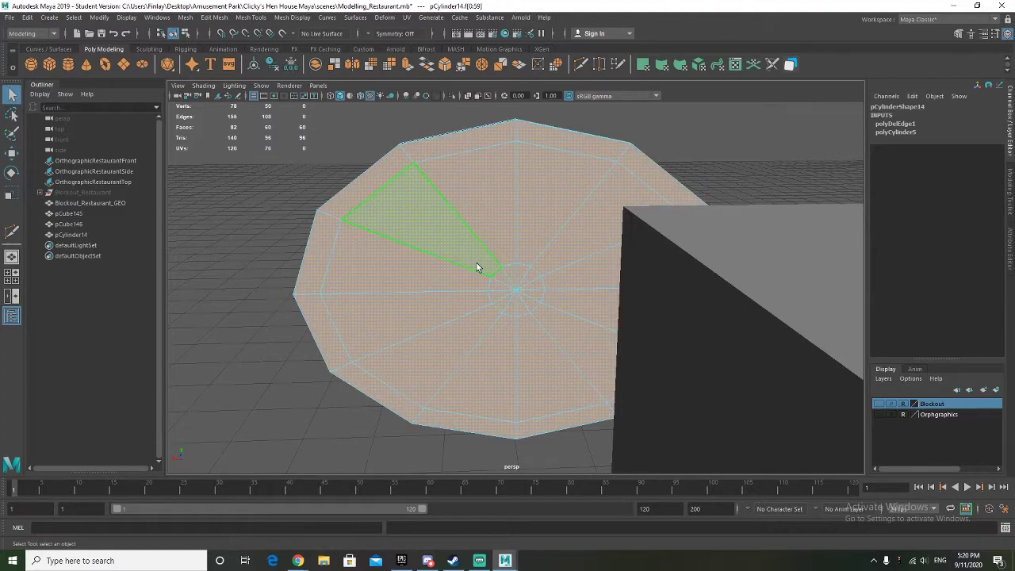
pyautogui.keyDown('shift'); pyautogui.click(520, 279); pyautogui.keyUp('shift')
pyautogui.keyDown('shift'); pyautogui.click(539, 295); pyautogui.keyUp('shift')
pyautogui.keyDown('shift'); pyautogui.click(380, 179); pyautogui.keyUp('shift')
pyautogui.keyDown('shift'); pyautogui.doubleClick(432, 151); pyautogui.keyUp('shift')
# Step: Show the Blockout layer and extrude the selected back faces backward to the blockout sign's depth
pyautogui.keyDown('alt'); pyautogui.moveTo(282, 290); pyautogui.dragTo(378, 284); pyautogui.keyUp('alt')
pyautogui.press('w')
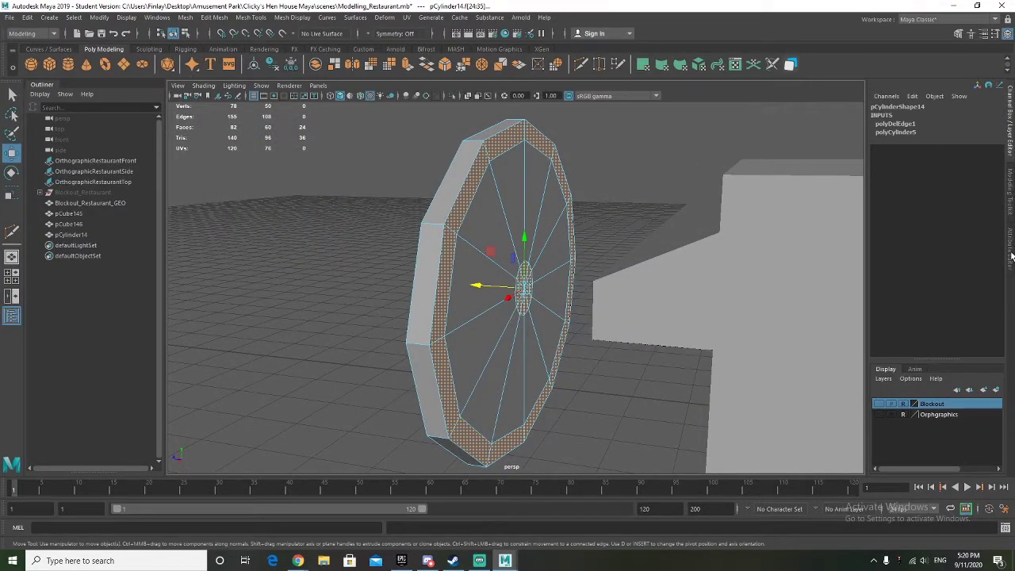
pyautogui.click(878, 404)
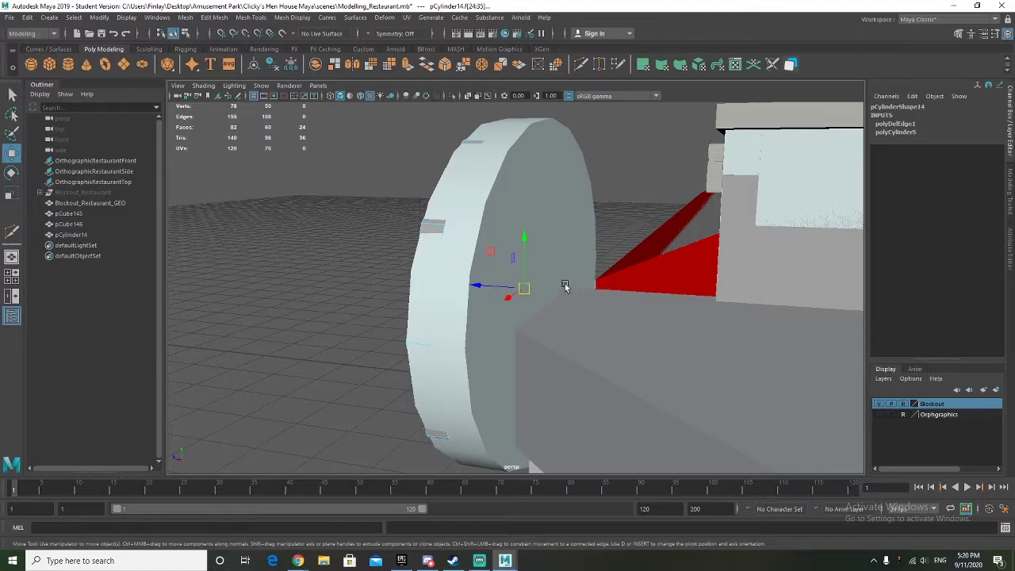
pyautogui.moveTo(486, 286); pyautogui.dragTo(517, 286)
# Step: Hide the Blockout layer and delete the extra edge loop running around the middle of the sign's outer side
pyautogui.click(878, 406)
pyautogui.keyDown('alt'); pyautogui.moveTo(496, 172); pyautogui.dragTo(464, 184); pyautogui.keyUp('alt')
pyautogui.click(323, 174)
pyautogui.moveTo(424, 181); pyautogui.dragTo(476, 166, button='right')
pyautogui.click(319, 161)
pyautogui.keyDown('alt'); pyautogui.moveTo(354, 188); pyautogui.dragTo(463, 167); pyautogui.keyUp('alt')
pyautogui.click(481, 165)
pyautogui.moveTo(462, 167); pyautogui.dragTo(462, 139, button='right')
pyautogui.click(475, 155)
pyautogui.doubleClick(455, 230)
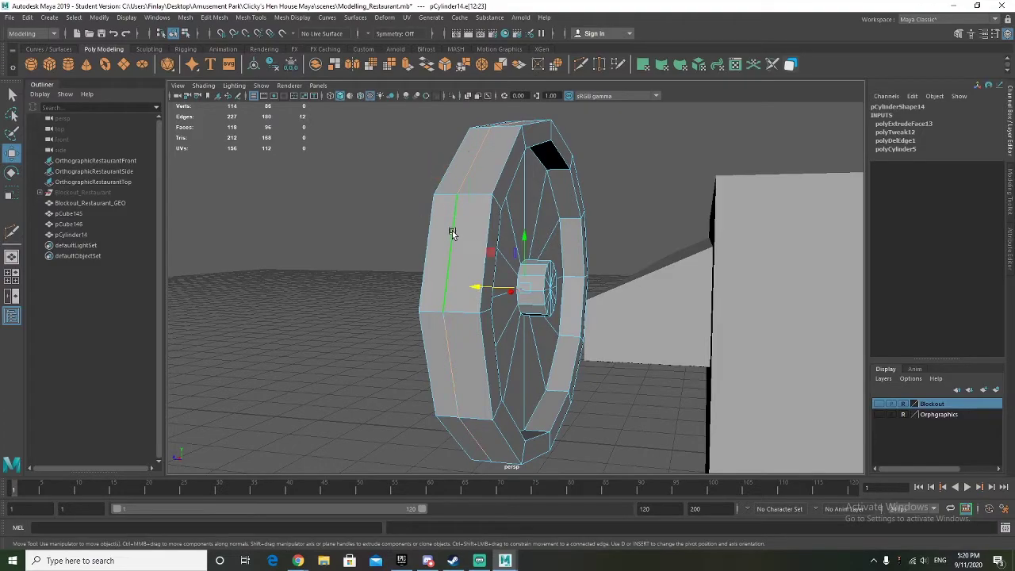
pyautogui.press('Delete')
pyautogui.keyDown('alt'); pyautogui.moveTo(451, 231); pyautogui.dragTo(371, 248); pyautogui.keyUp('alt')
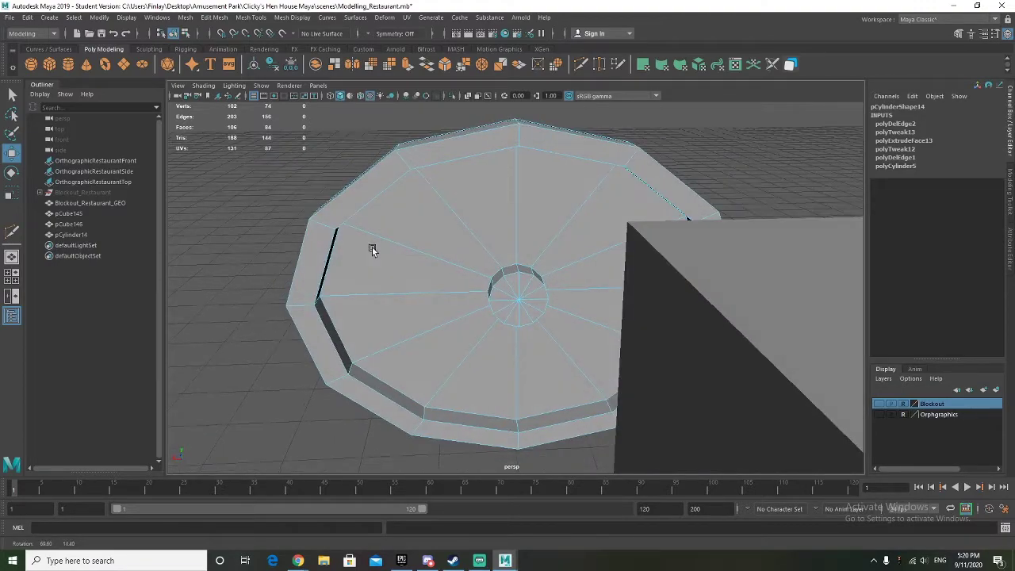
# Step: Create a new cube, place it by the round sign's back and scale it uniformly to about 18.5
pyautogui.click(47, 69)
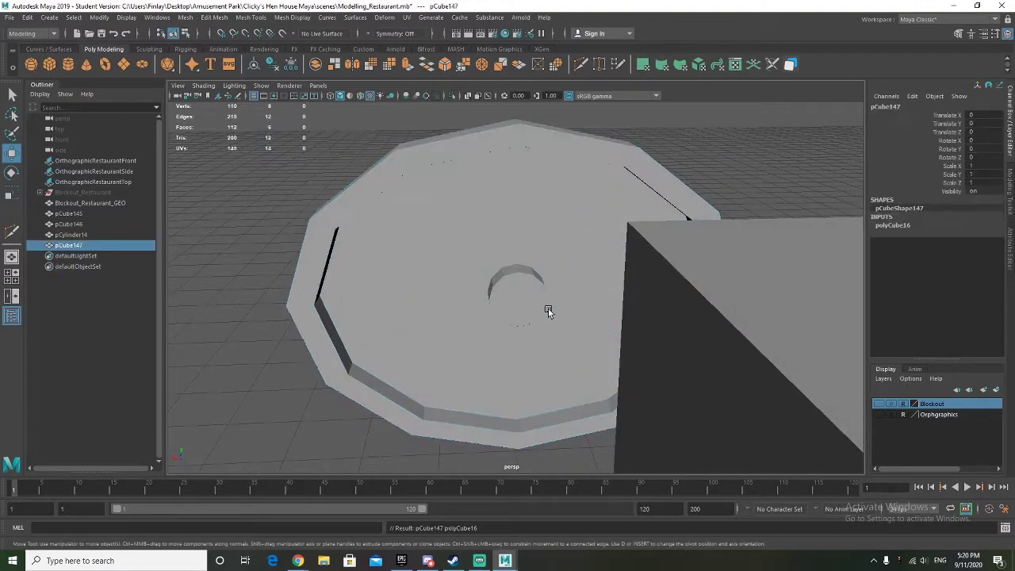
pyautogui.scroll(-10, 546, 310)
pyautogui.keyDown('alt'); pyautogui.moveTo(534, 310); pyautogui.dragTo(511, 261); pyautogui.keyUp('alt')
pyautogui.press('f')
pyautogui.scroll(-5, 523, 272)
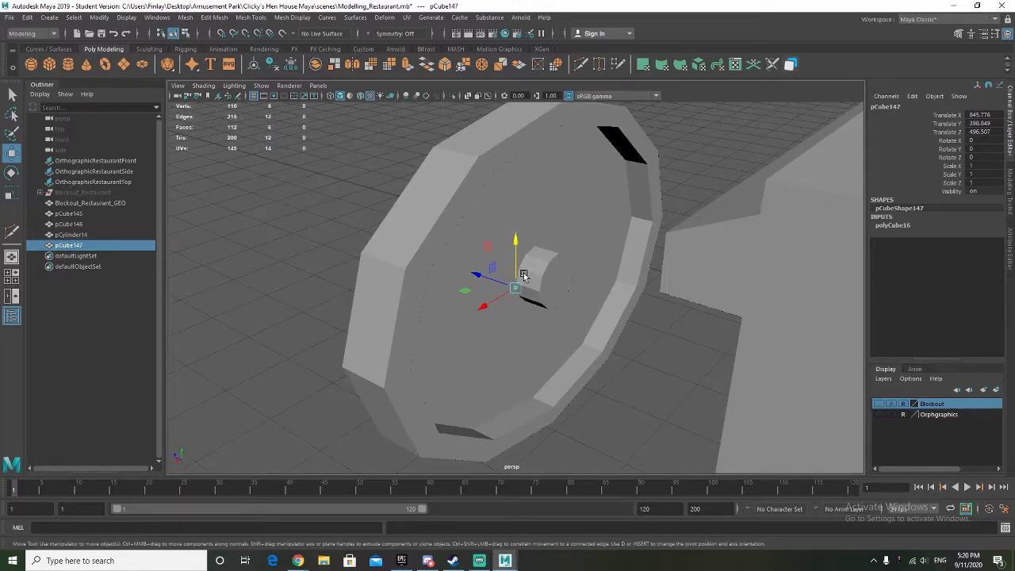
pyautogui.scroll(-4, 523, 275)
pyautogui.press('r')
pyautogui.moveTo(516, 288); pyautogui.dragTo(533, 290)
# Step: Position the small cube against the sign's back face, above the centre hub
pyautogui.keyDown('alt'); pyautogui.moveTo(539, 297); pyautogui.dragTo(649, 161); pyautogui.keyUp('alt')
pyautogui.scroll(4, 601, 297)
pyautogui.press('w')
pyautogui.press('f')
pyautogui.keyDown('alt'); pyautogui.moveTo(658, 298); pyautogui.dragTo(591, 277); pyautogui.keyUp('alt')
pyautogui.scroll(-5, 591, 277)
pyautogui.keyDown('alt'); pyautogui.moveTo(612, 286); pyautogui.dragTo(556, 320); pyautogui.keyUp('alt')
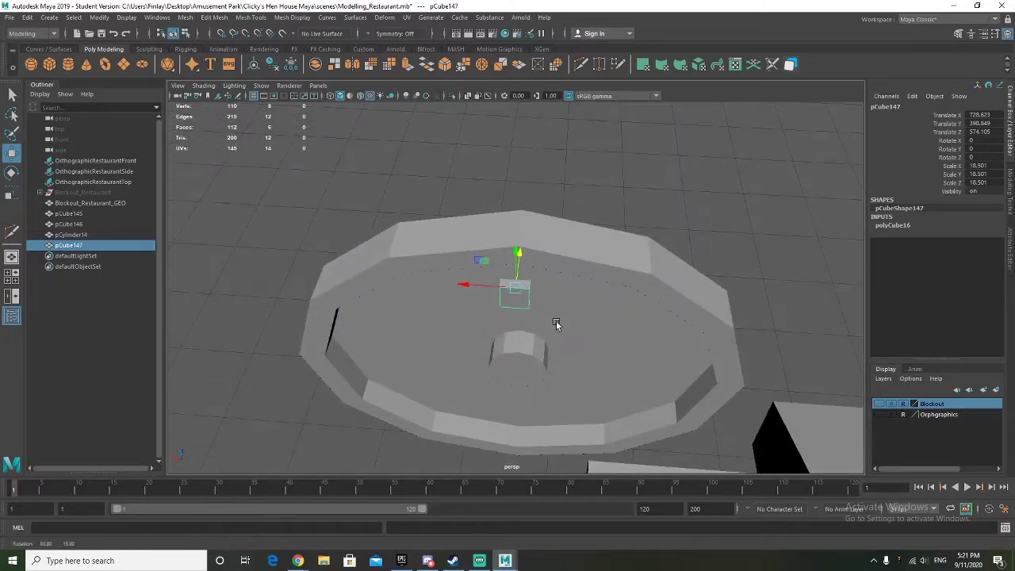
# Step: Stretch the cube vertically into a long beam and adjust its depth on the sign's back
pyautogui.press('r')
pyautogui.moveTo(518, 262); pyautogui.dragTo(521, 76)
pyautogui.keyDown('alt'); pyautogui.moveTo(507, 341); pyautogui.dragTo(494, 290); pyautogui.keyUp('alt')
pyautogui.press('w')
pyautogui.scroll(3, 488, 292)
pyautogui.press('e')
pyautogui.press('r')
pyautogui.moveTo(471, 290); pyautogui.dragTo(482, 364)
# Step: Centre the beam vertically behind the hub and scale it to span the inside of the rim, about 216 high
pyautogui.press('w')
pyautogui.press('w')
pyautogui.moveTo(521, 254); pyautogui.dragTo(506, 349)
pyautogui.keyDown('alt'); pyautogui.moveTo(508, 365); pyautogui.dragTo(512, 316, button='middle'); pyautogui.keyUp('alt')
pyautogui.moveTo(518, 279); pyautogui.dragTo(516, 215)
pyautogui.press('r')
pyautogui.moveTo(529, 279); pyautogui.dragTo(704, 247)
pyautogui.press('w')
# Step: Isolate the beam and delete its two end faces and the long face against the sign, then show the full model again
pyautogui.hotkey('ctrl', '1')
pyautogui.moveTo(510, 239); pyautogui.dragTo(514, 260, button='right')
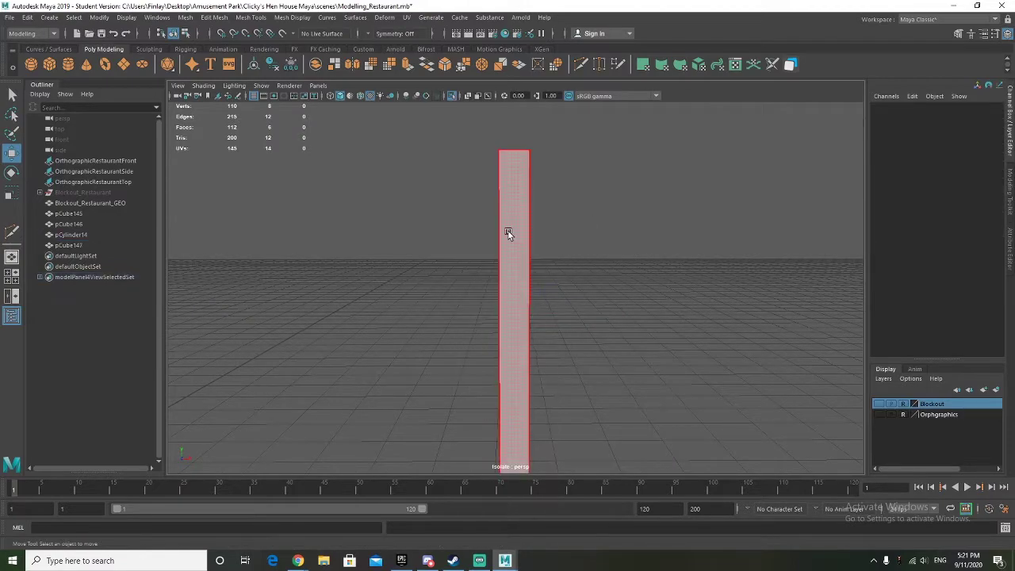
pyautogui.click(508, 231)
pyautogui.keyDown('alt'); pyautogui.moveTo(509, 230); pyautogui.dragTo(517, 267); pyautogui.keyUp('alt')
pyautogui.keyDown('shift'); pyautogui.click(514, 195); pyautogui.keyUp('shift')
pyautogui.keyDown('alt'); pyautogui.moveTo(504, 383); pyautogui.dragTo(504, 299); pyautogui.keyUp('alt')
pyautogui.keyDown('shift'); pyautogui.click(514, 349); pyautogui.keyUp('shift')
pyautogui.press('Delete')
pyautogui.keyDown('alt'); pyautogui.moveTo(513, 352); pyautogui.dragTo(484, 324); pyautogui.keyUp('alt')
pyautogui.moveTo(516, 268); pyautogui.dragTo(560, 251, button='right')
pyautogui.hotkey('ctrl', '1')
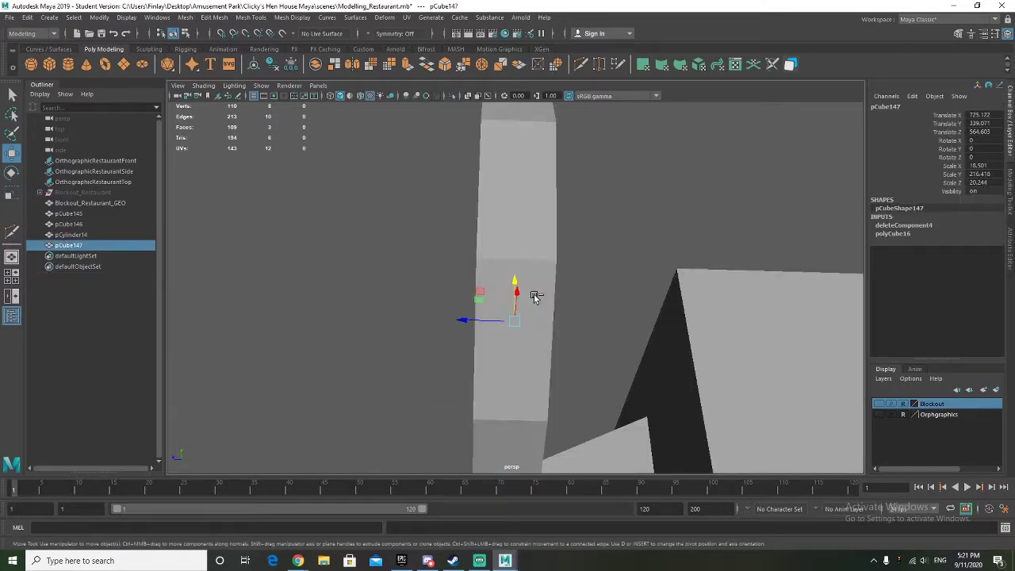
# Step: Duplicate the vertical beam and rotate the copy so that it crosses the original on the sign's back
pyautogui.keyDown('alt'); pyautogui.moveTo(581, 275); pyautogui.dragTo(484, 319); pyautogui.keyUp('alt')
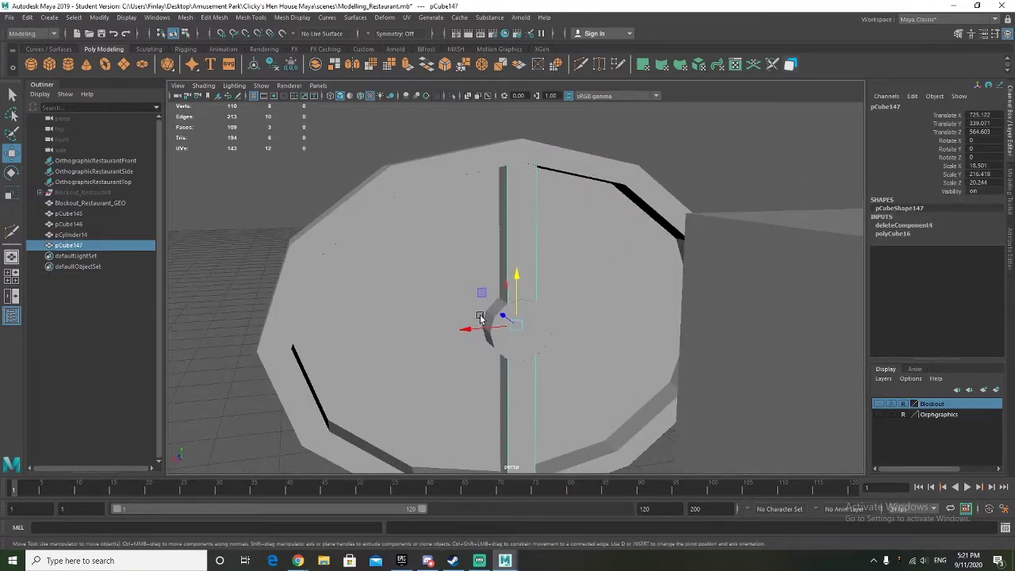
pyautogui.hotkey('ctrl', 'd')
pyautogui.press('e')
pyautogui.moveTo(502, 278); pyautogui.dragTo(456, 334)
pyautogui.press('r')
pyautogui.keyDown('alt'); pyautogui.moveTo(459, 339); pyautogui.dragTo(523, 349); pyautogui.keyUp('alt')
pyautogui.moveTo(518, 260); pyautogui.dragTo(709, 152, button='right')
pyautogui.click(710, 152)
# Step: Examine the sign's crossed beams and the whole restaurant model from several angles
pyautogui.keyDown('alt'); pyautogui.moveTo(666, 270); pyautogui.dragTo(506, 355); pyautogui.keyUp('alt')
pyautogui.scroll(-2, 708, 254)
pyautogui.click(527, 317)
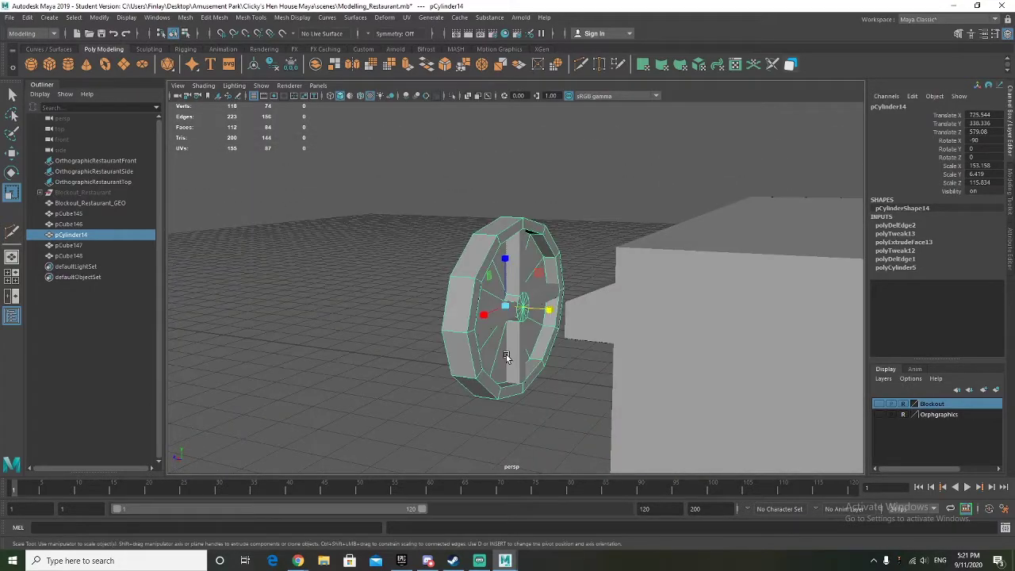
pyautogui.click(331, 330)
pyautogui.keyDown('alt'); pyautogui.moveTo(331, 329); pyautogui.dragTo(428, 333); pyautogui.keyUp('alt')
pyautogui.click(511, 303)
pyautogui.click(487, 269)
pyautogui.click(375, 239)
pyautogui.keyDown('alt'); pyautogui.moveTo(376, 239); pyautogui.dragTo(497, 260); pyautogui.keyUp('alt')
pyautogui.scroll(-5, 497, 259)
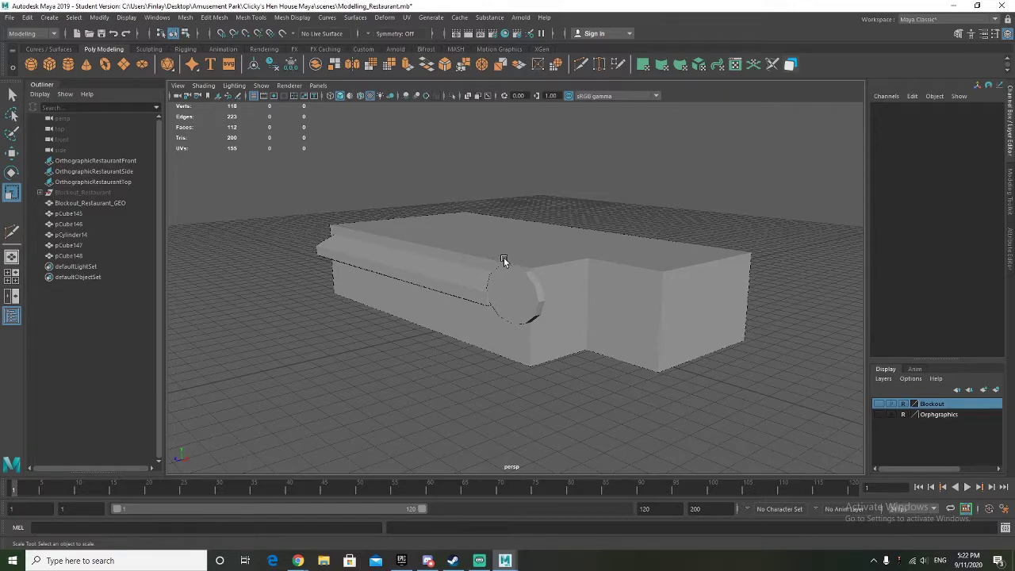
# Step: Save the current restaurant scene and clear the selection
pyautogui.click(10, 17)
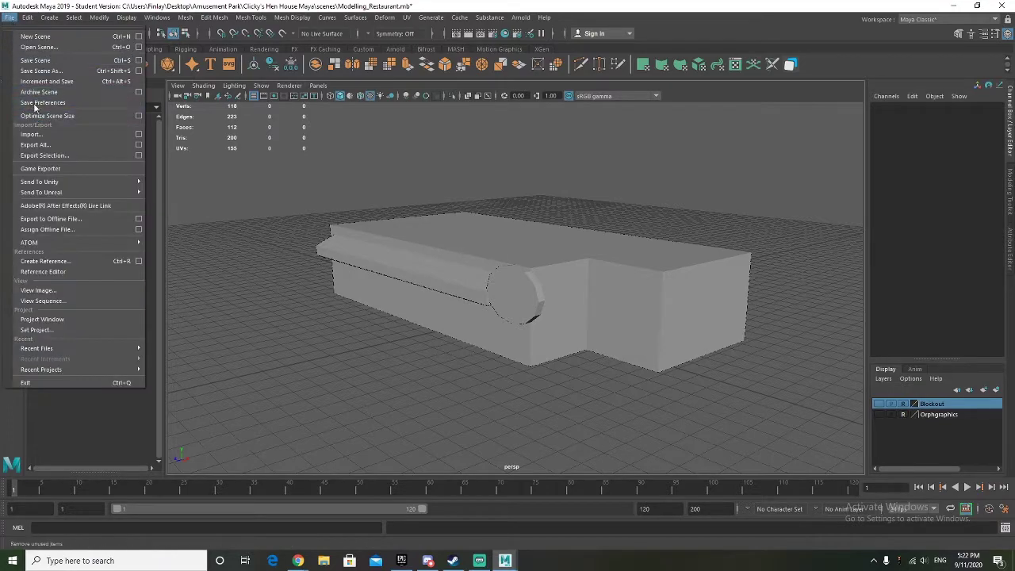
pyautogui.click(34, 61)
pyautogui.click(485, 290)
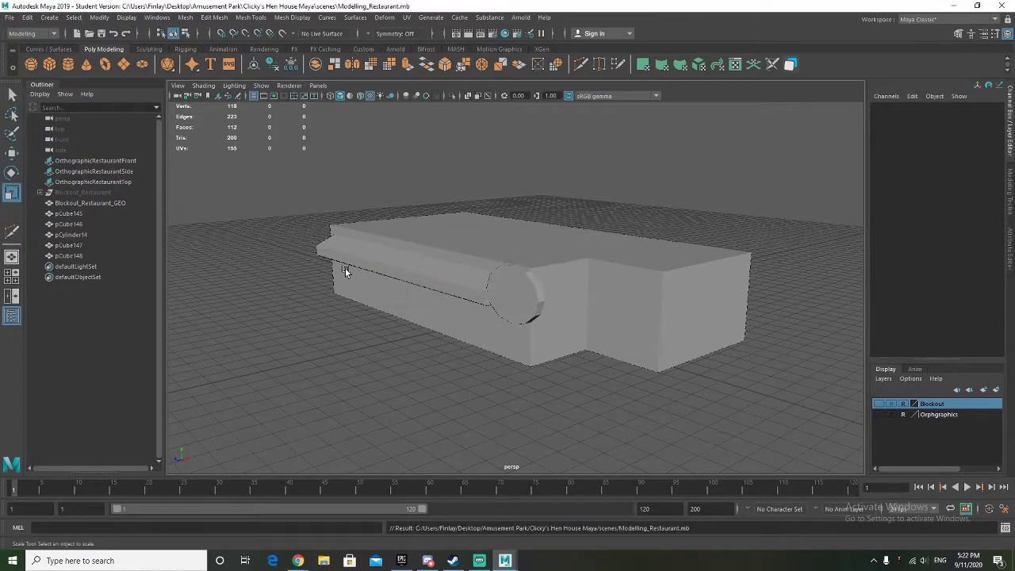